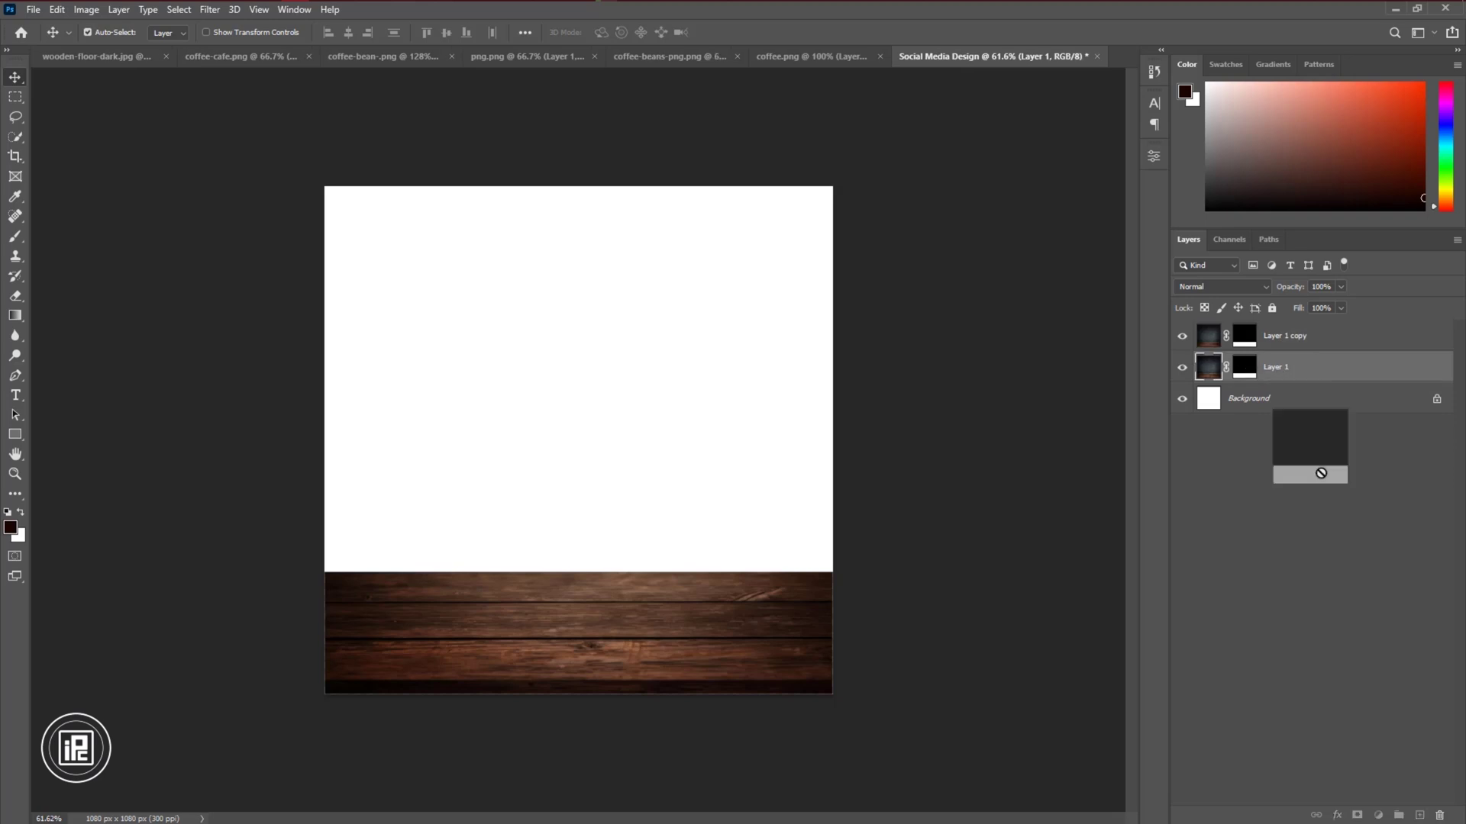
Remove Layer 1's mask and add a dark red-brown Solid Color fill layer directly above Layer 1
{"action": "left_click", "coordinate": [795, 310]}
{"action": "left_click", "coordinate": [1378, 815]}
{"action": "left_click", "coordinate": [1366, 542]}
{"action": "key", "text": "Return"}
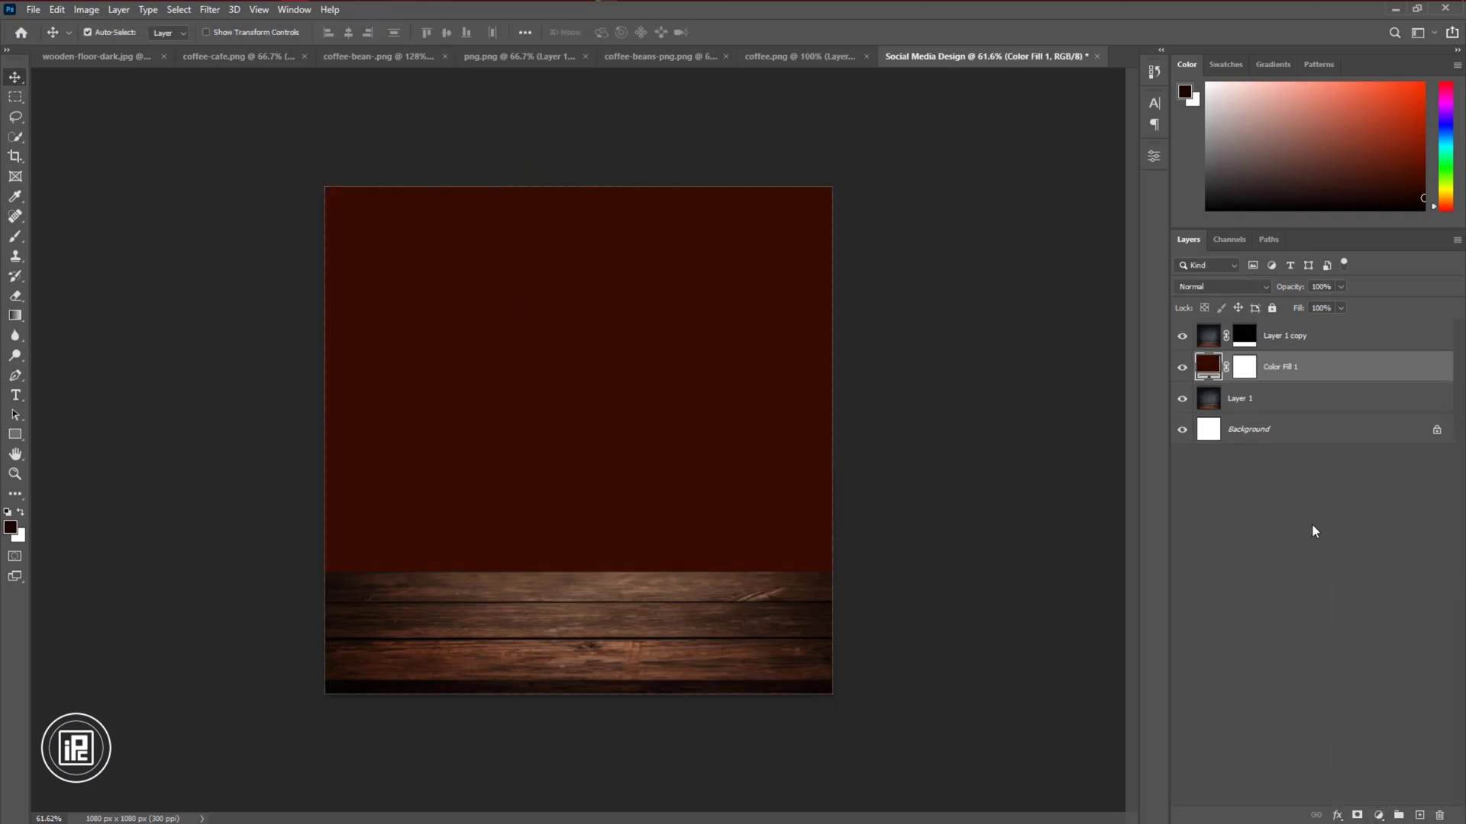
Set the colour fill's blend mode to Color and change its colour to a slightly brighter red
{"action": "left_click", "coordinate": [1221, 286]}
{"action": "left_click", "coordinate": [1222, 646]}
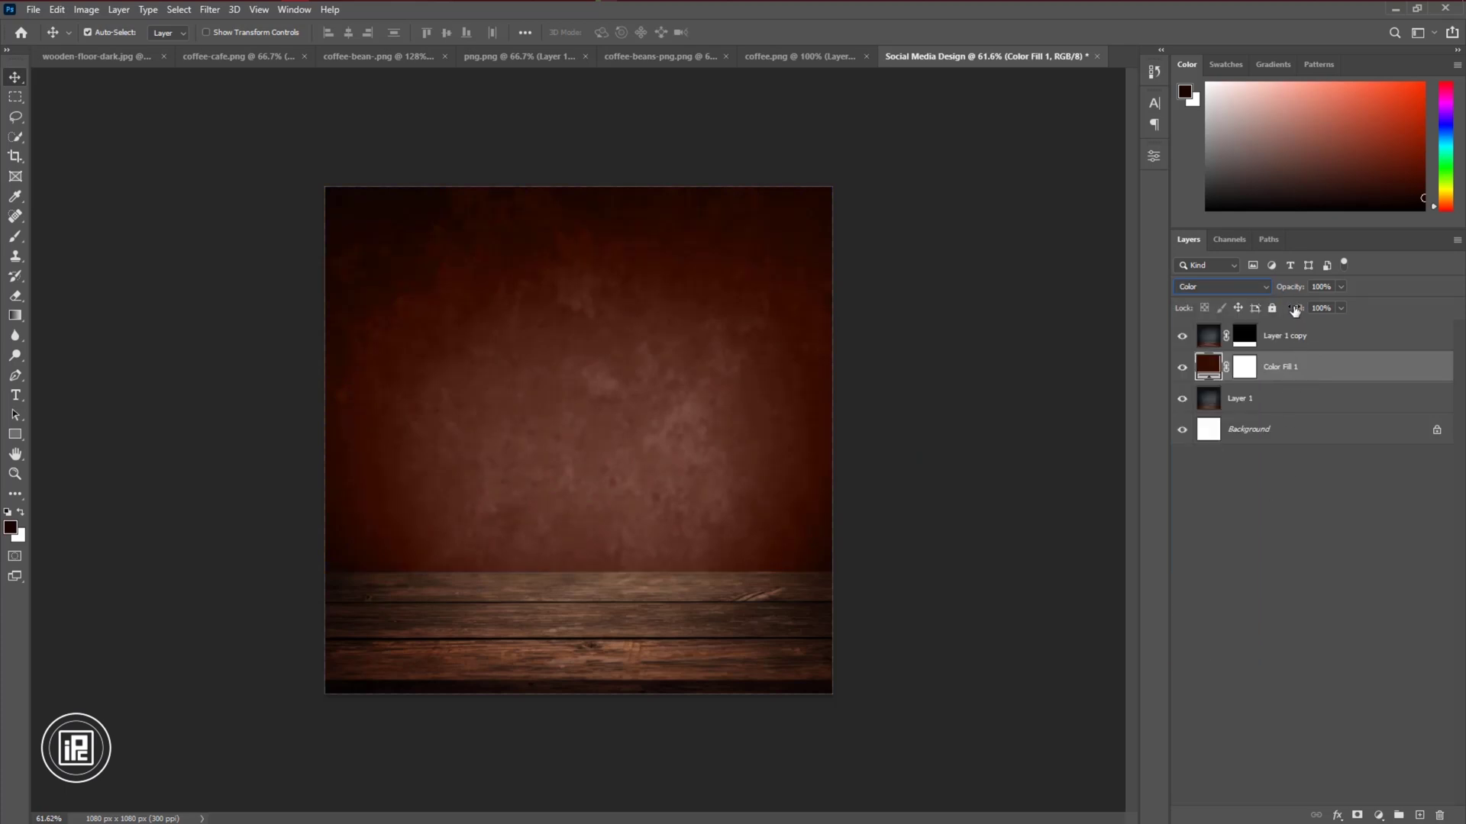
{"action": "double_click", "coordinate": [1208, 401]}
{"action": "left_click", "coordinate": [1431, 197]}
{"action": "double_click", "coordinate": [1208, 369]}
{"action": "mouse_move", "coordinate": [725, 343]}
{"action": "left_mouse_down"}
{"action": "mouse_move", "coordinate": [723, 360]}
{"action": "mouse_move", "coordinate": [724, 334]}
{"action": "left_mouse_up"}
{"action": "left_click", "coordinate": [883, 197]}
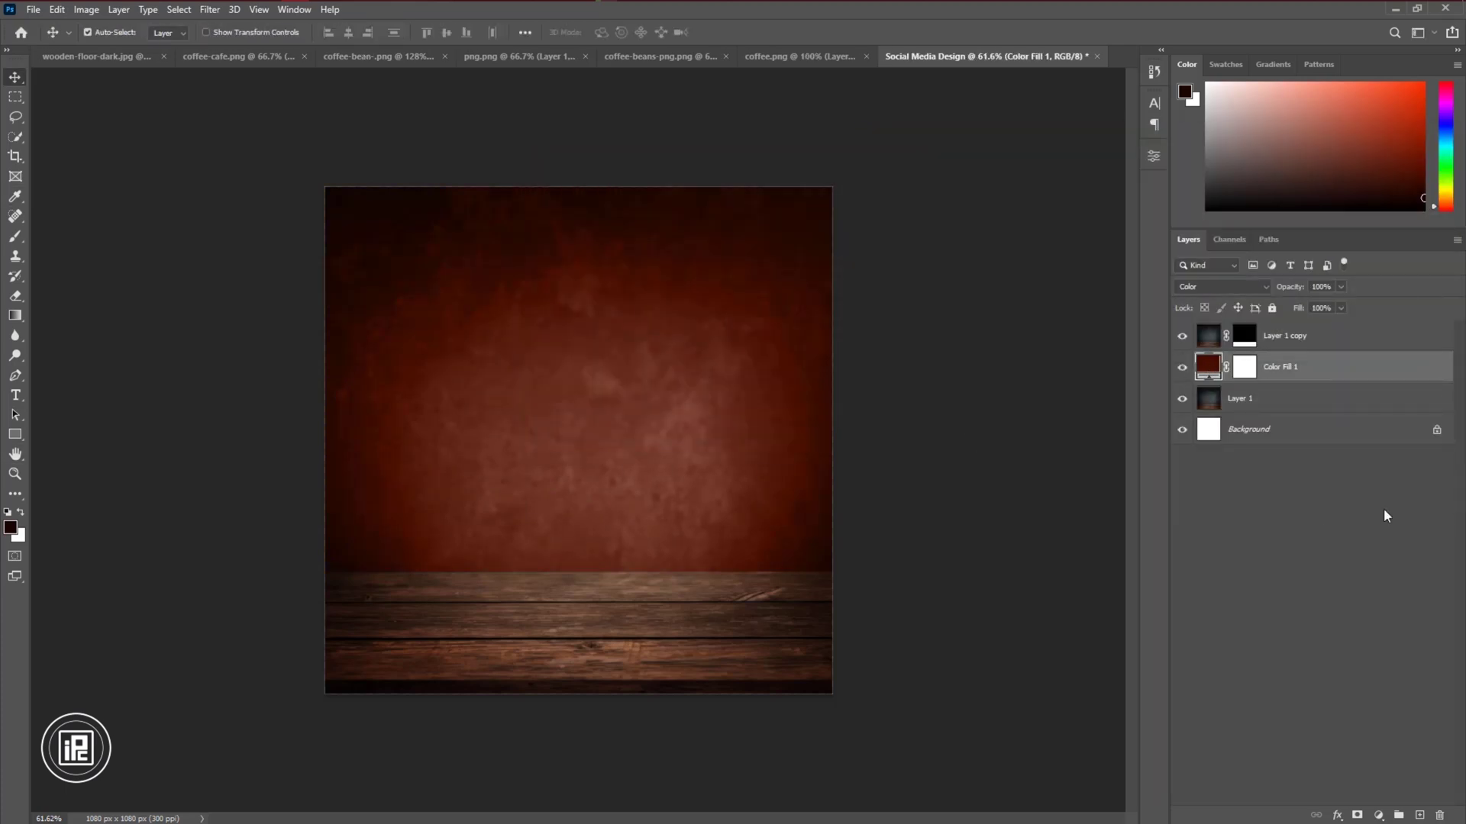
Add a Curves adjustment clipped to the wooden floor layer and shape it into a contrast-boosting S-curve
{"action": "left_click", "coordinate": [1331, 347]}
{"action": "left_click", "coordinate": [1378, 815]}
{"action": "left_click", "coordinate": [1366, 615]}
{"action": "left_click", "coordinate": [1214, 348], "text": "alt"}
{"action": "left_click", "coordinate": [1079, 268]}
{"action": "left_click_drag", "start_coordinate": [991, 358], "coordinate": [992, 368]}
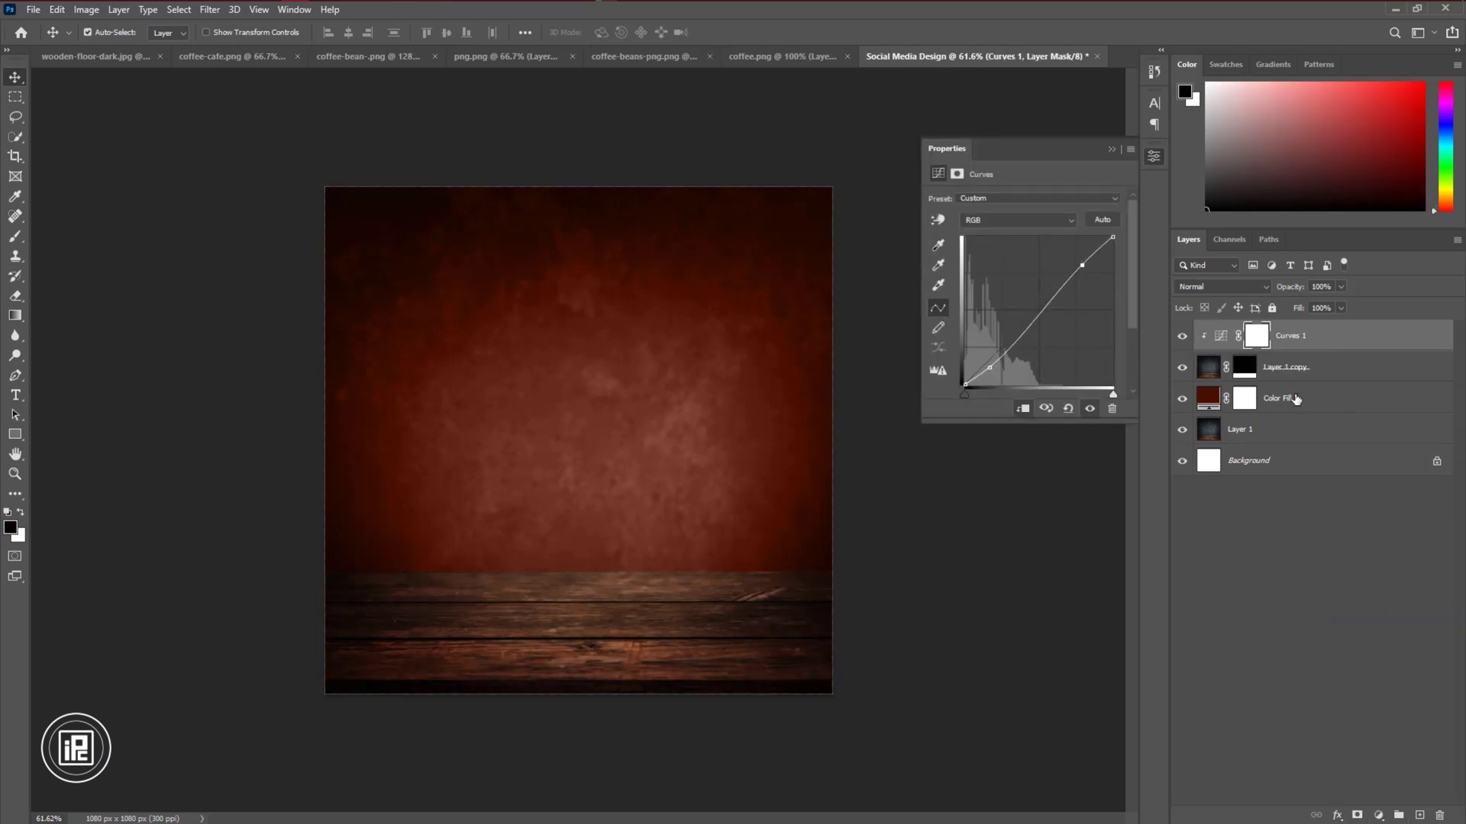
Add a Brightness/Contrast adjustment above Curves 1 with brightness at about 10 and increased contrast
{"action": "left_click", "coordinate": [1293, 397]}
{"action": "left_click", "coordinate": [1243, 340]}
{"action": "left_click", "coordinate": [1378, 815]}
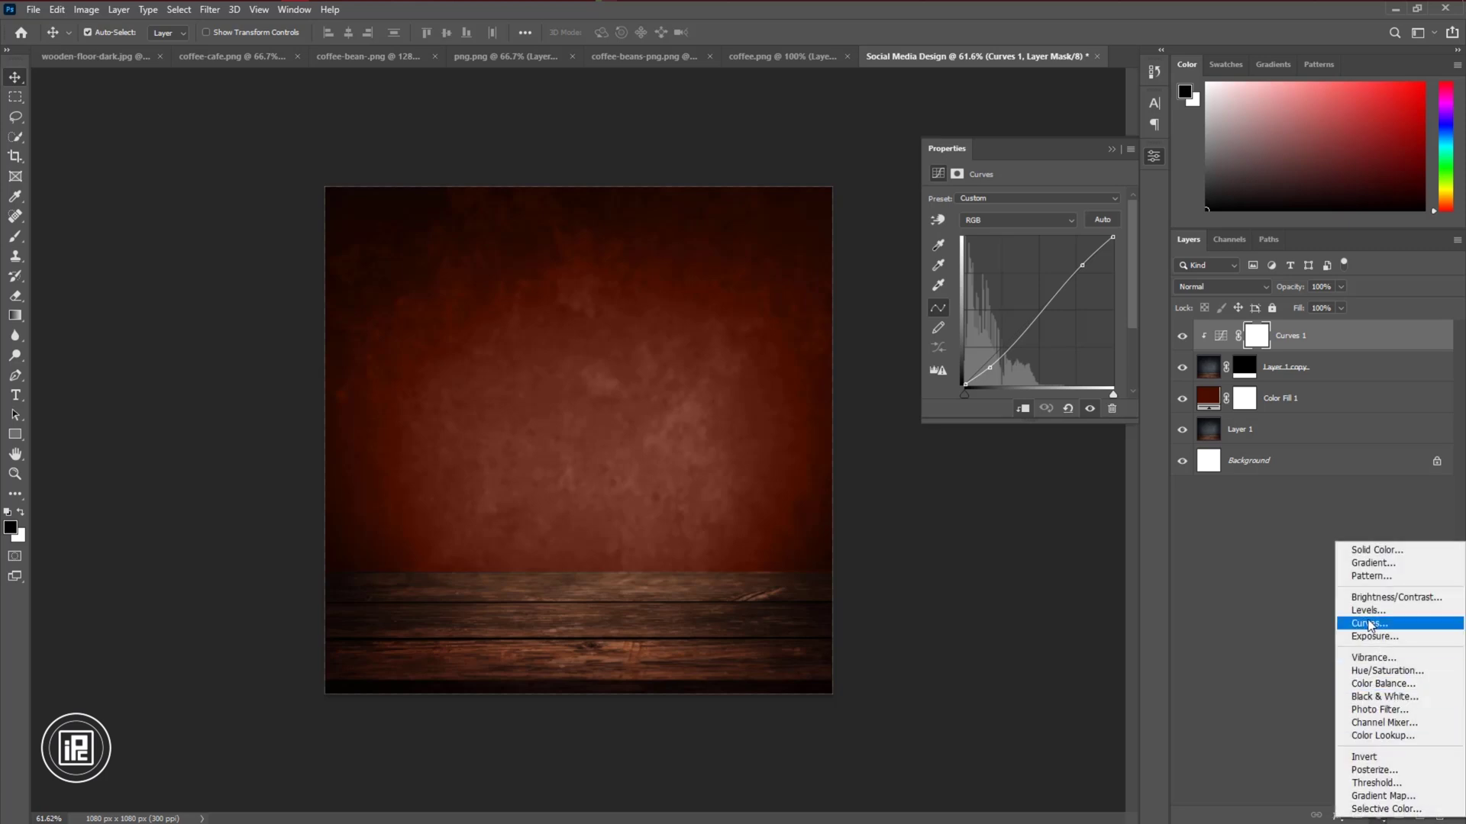
{"action": "left_click", "coordinate": [1382, 598]}
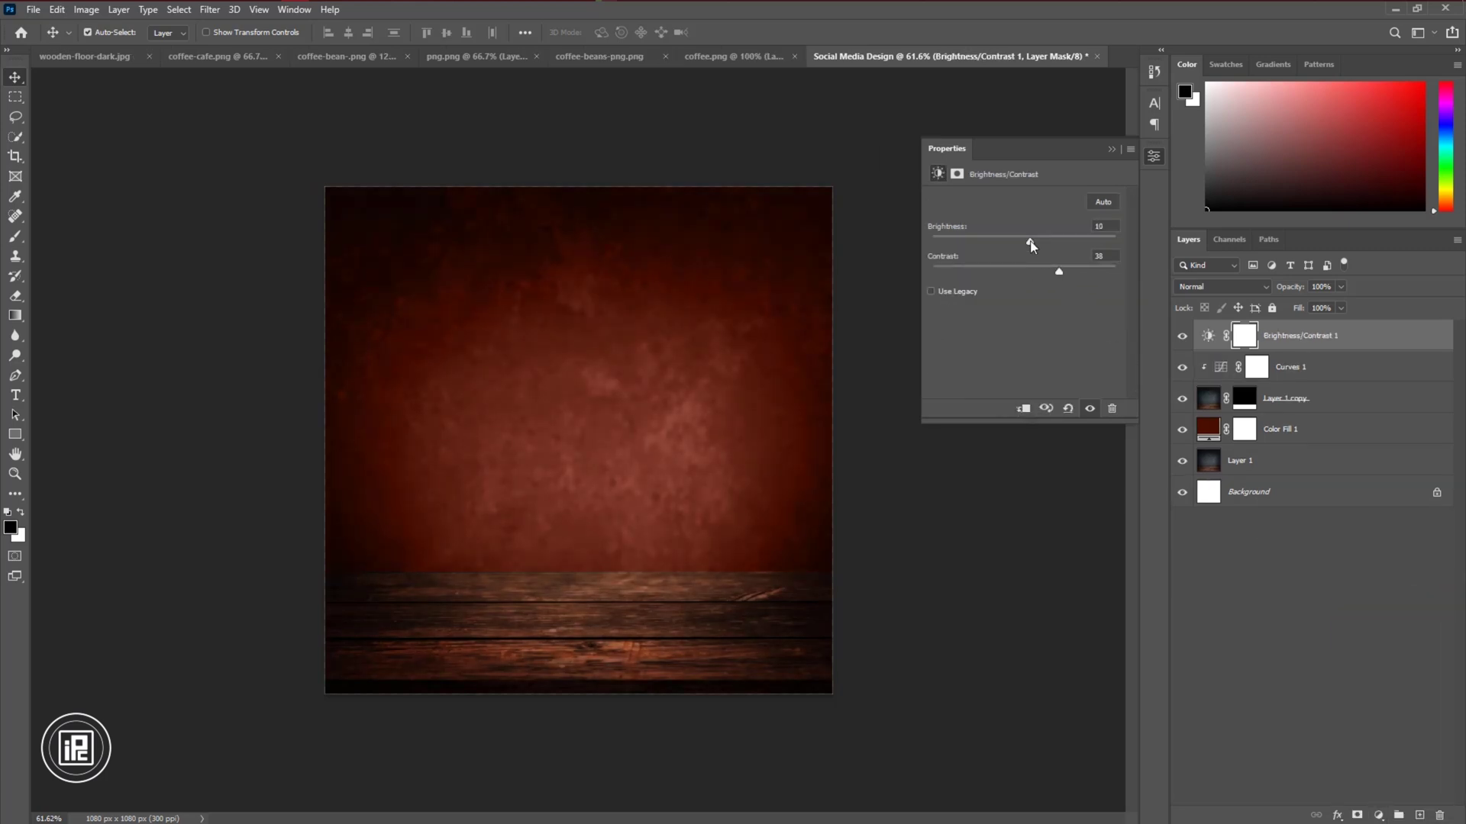
{"action": "left_click", "coordinate": [1110, 150]}
Bring the coffee cup from coffee-cafe.png into the Social Media Design document and flip it horizontally
{"action": "left_click", "coordinate": [217, 56]}
{"action": "left_click_drag", "start_coordinate": [556, 445], "coordinate": [649, 412]}
{"action": "key", "text": "ctrl+t"}
{"action": "right_click", "coordinate": [661, 464]}
{"action": "left_click", "coordinate": [714, 720]}
Scale the coffee cup down and position it on the right half of the canvas above the wooden floor
{"action": "left_click_drag", "start_coordinate": [679, 604], "coordinate": [656, 405]}
{"action": "left_click_drag", "start_coordinate": [658, 126], "coordinate": [658, 373]}
{"action": "left_click_drag", "start_coordinate": [635, 554], "coordinate": [660, 534]}
{"action": "left_click_drag", "start_coordinate": [684, 334], "coordinate": [684, 304]}
{"action": "key", "text": "Return"}
{"action": "left_click_drag", "start_coordinate": [660, 607], "coordinate": [660, 607]}
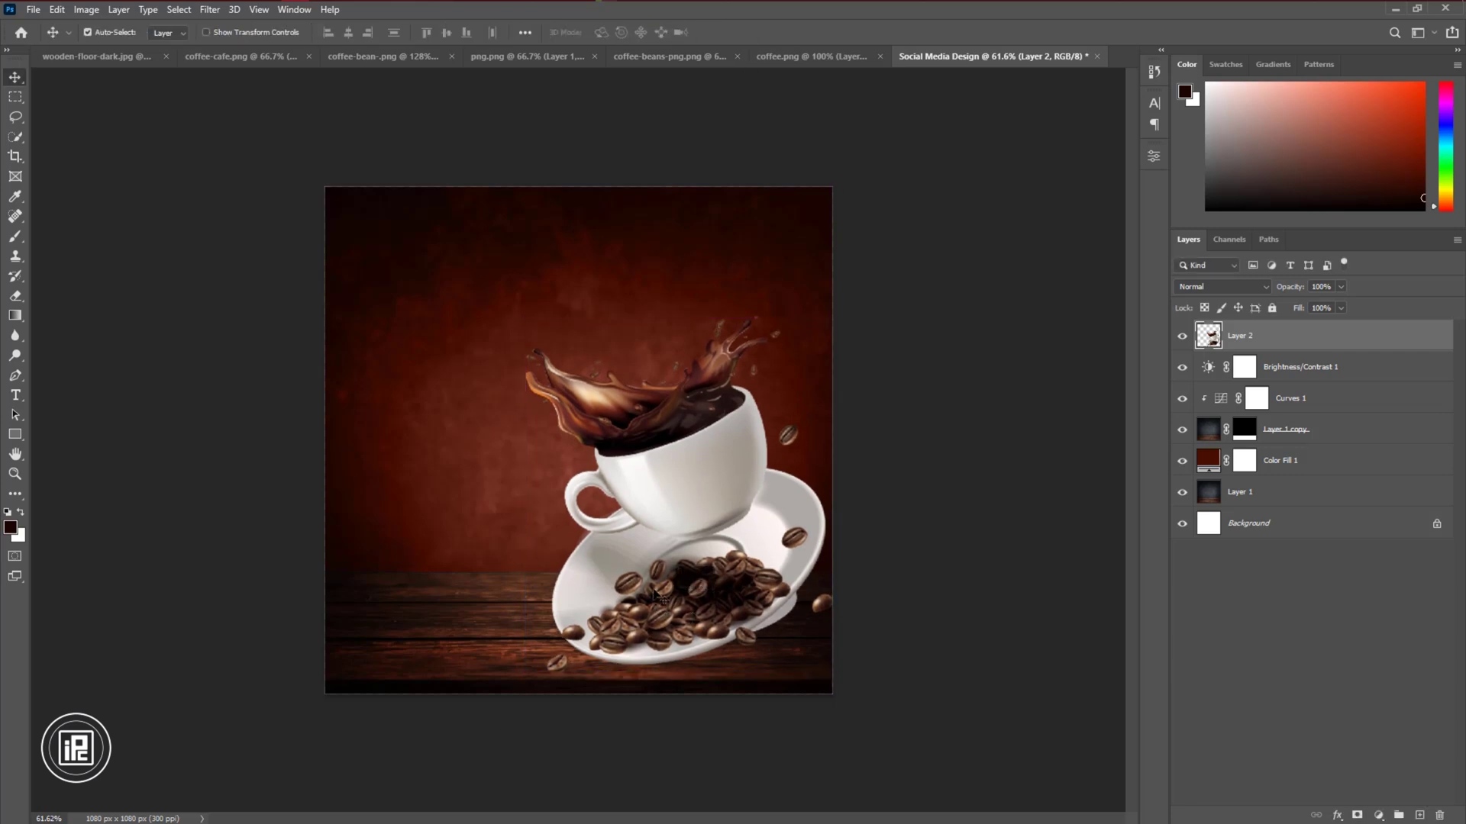
Place the coffee bean sack from coffee-bean-.png in the design's lower-left corner and scale it down slightly
{"action": "left_click", "coordinate": [360, 58]}
{"action": "left_click_drag", "start_coordinate": [585, 458], "coordinate": [403, 596]}
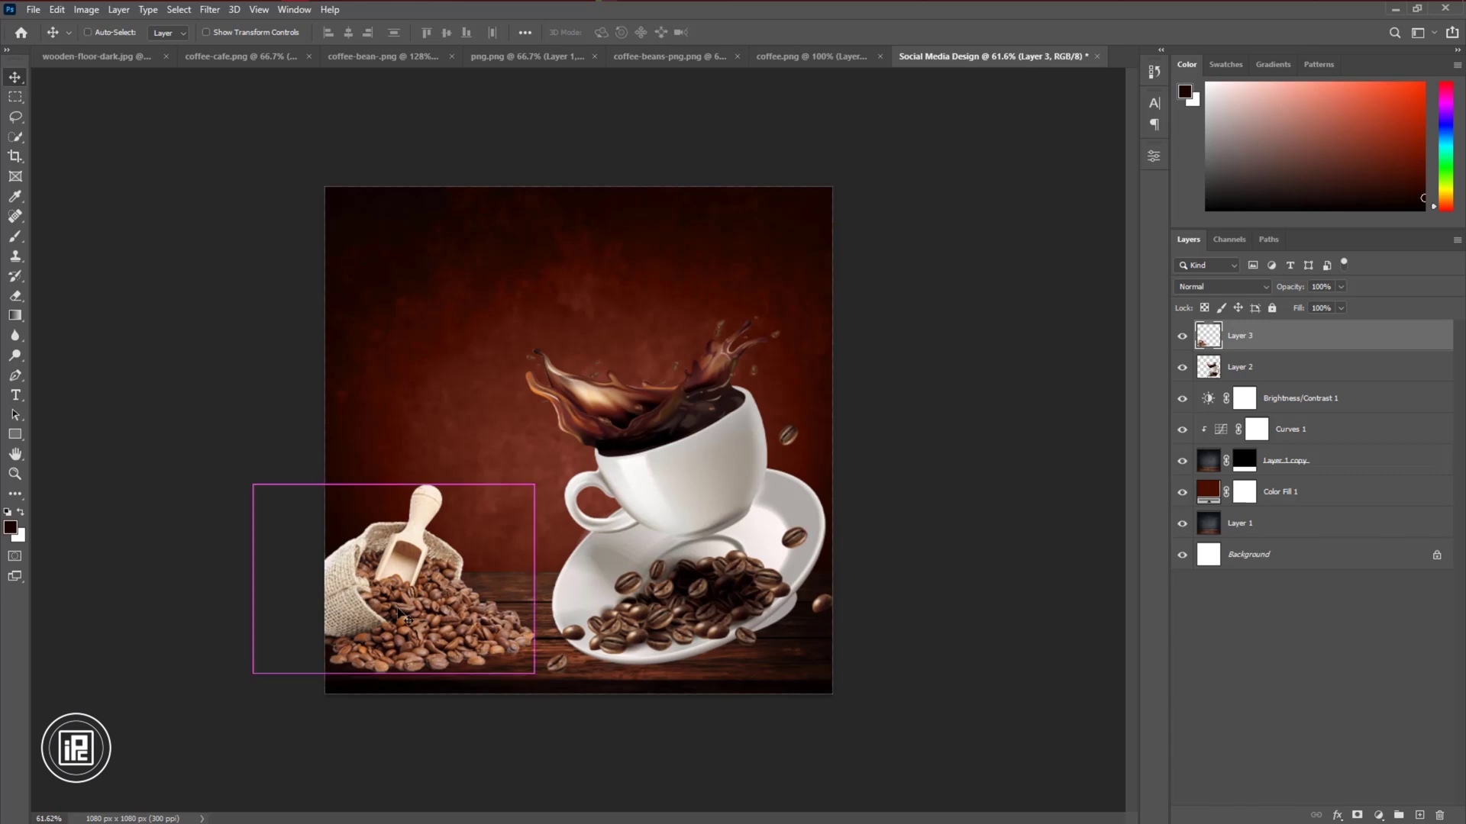
{"action": "key", "text": "ctrl+t"}
{"action": "left_click_drag", "start_coordinate": [533, 671], "coordinate": [518, 661]}
{"action": "left_click_drag", "start_coordinate": [399, 574], "coordinate": [404, 577]}
{"action": "left_click", "coordinate": [754, 32]}
Paint a soft, very dark brown shadow on a new layer beneath the cup and set its blend mode to Multiply
{"action": "left_click", "coordinate": [1304, 373]}
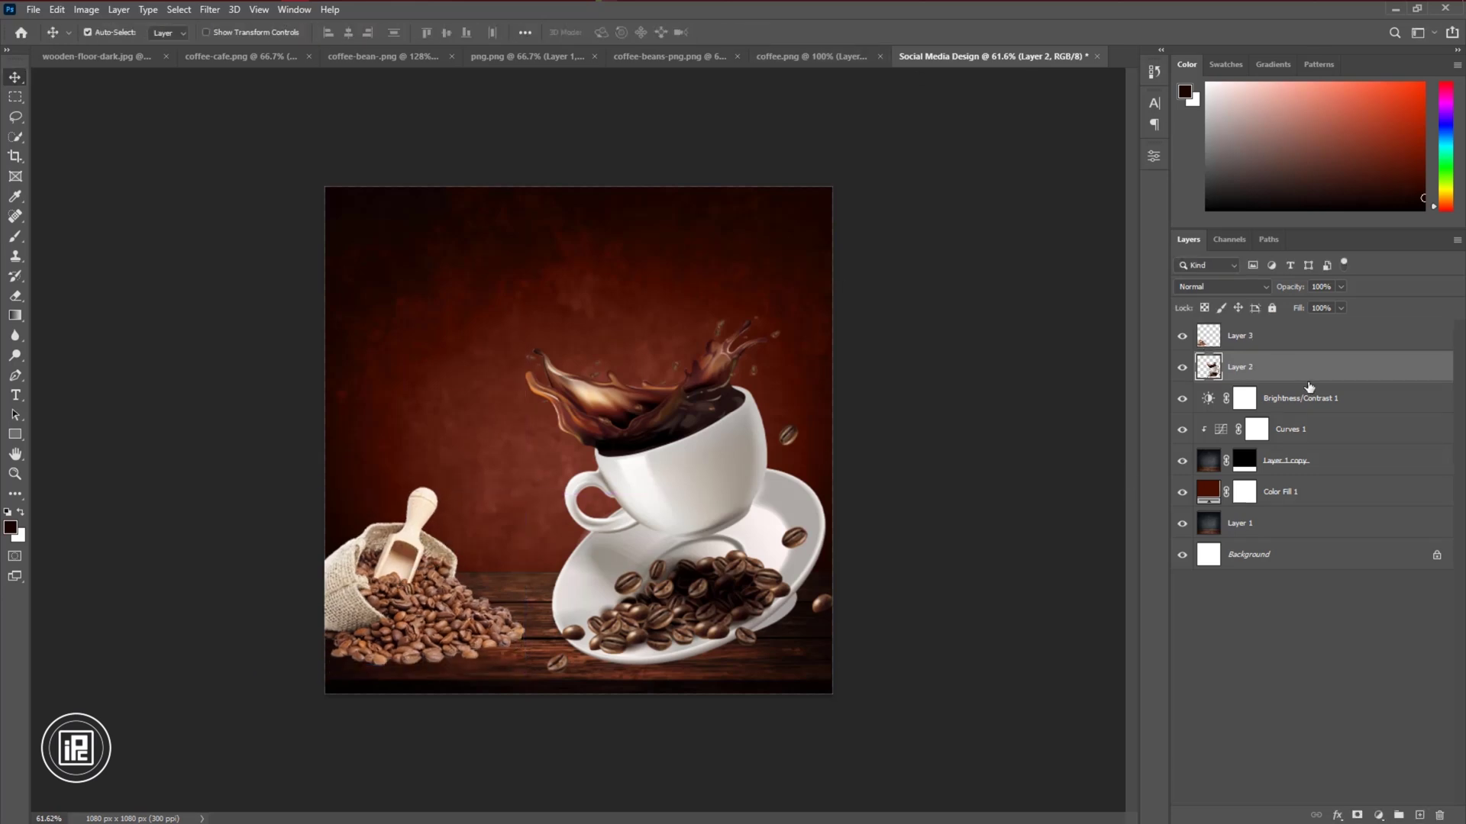
{"action": "left_click", "coordinate": [1419, 816], "text": "ctrl"}
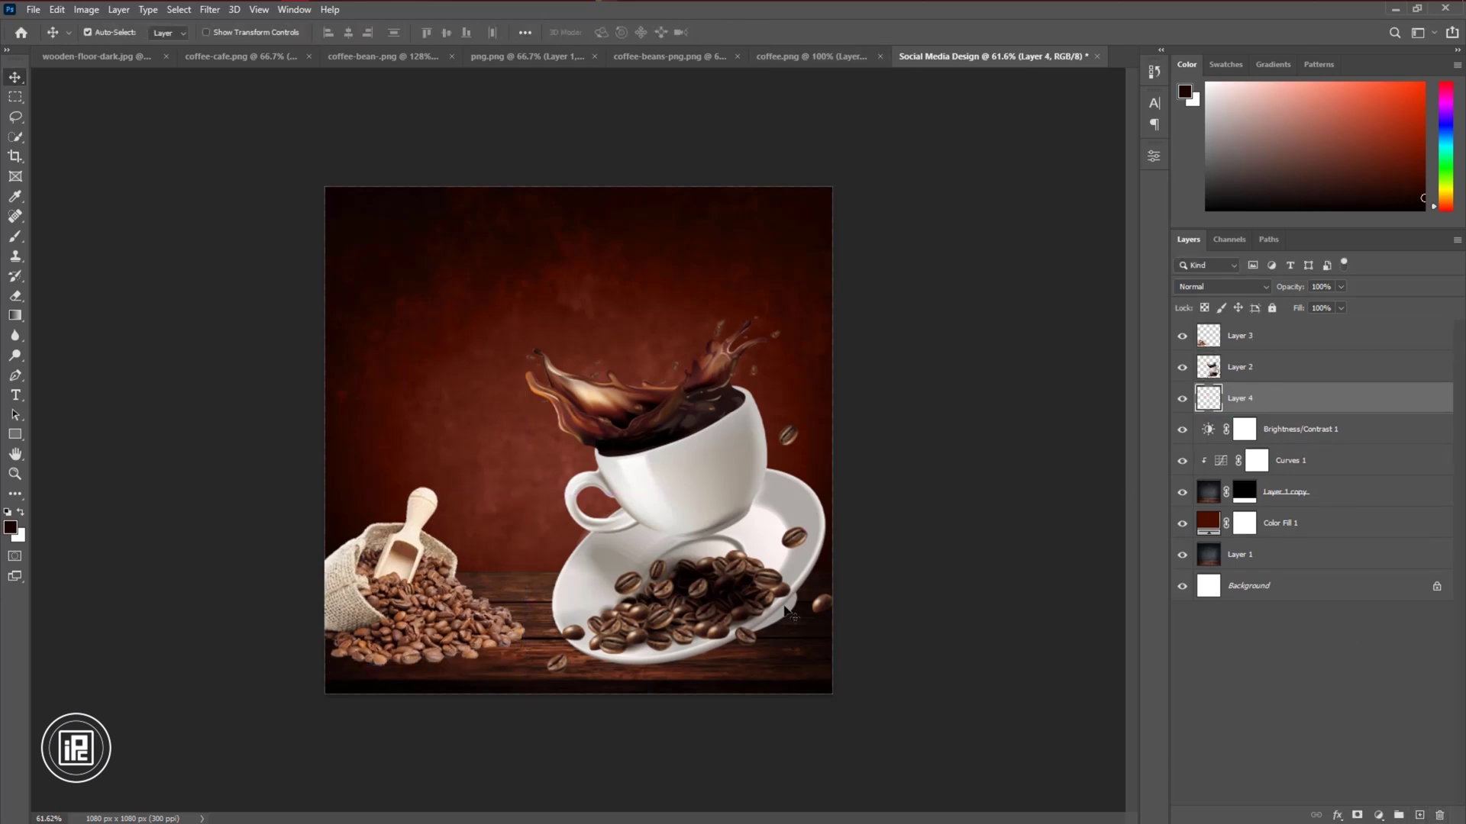
{"action": "left_click", "coordinate": [10, 527]}
{"action": "left_click", "coordinate": [744, 364]}
{"action": "left_click", "coordinate": [745, 385]}
{"action": "key", "text": "Return"}
{"action": "key", "text": "b"}
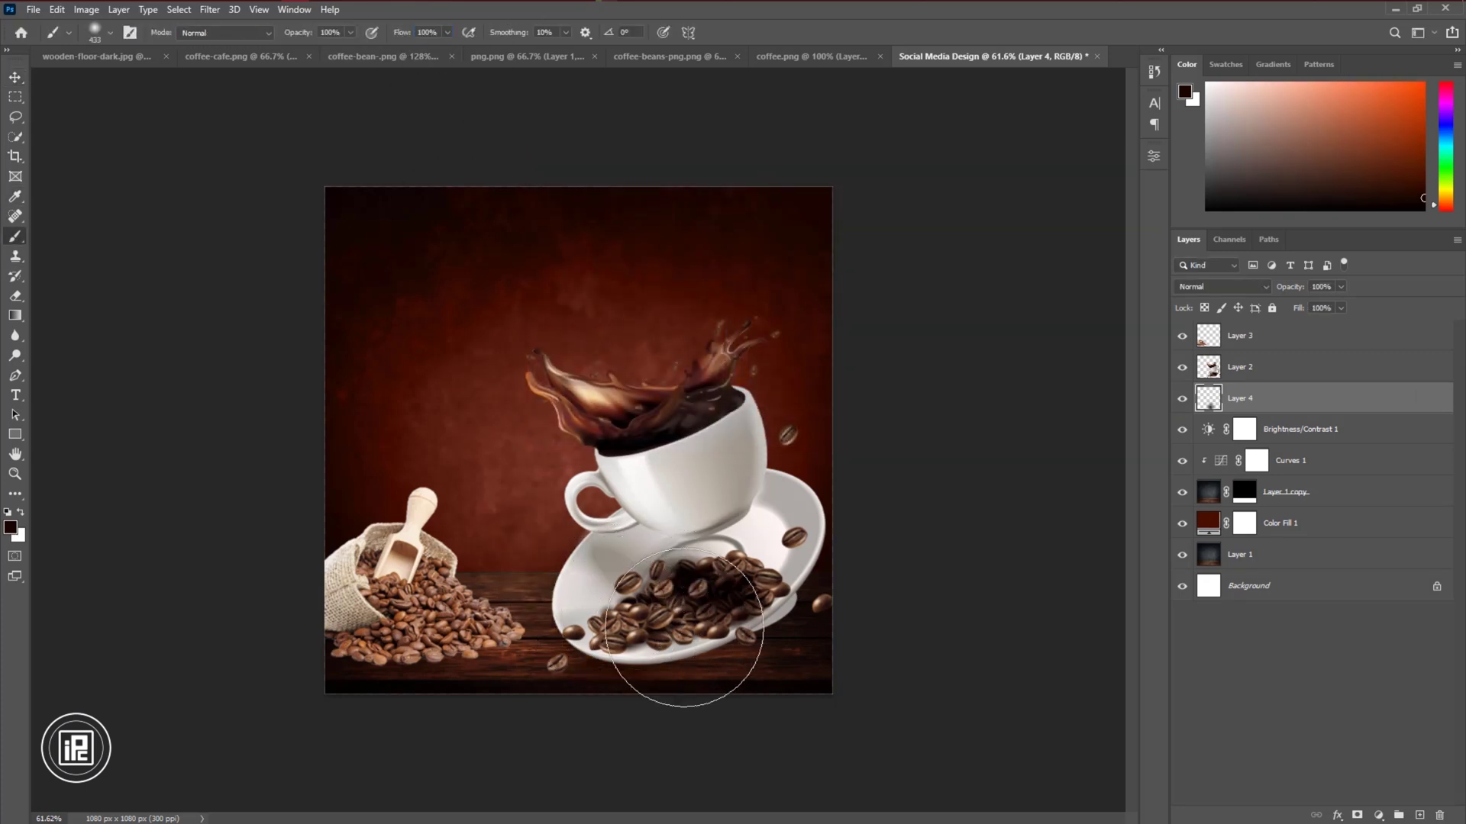
{"action": "left_click", "coordinate": [1221, 286]}
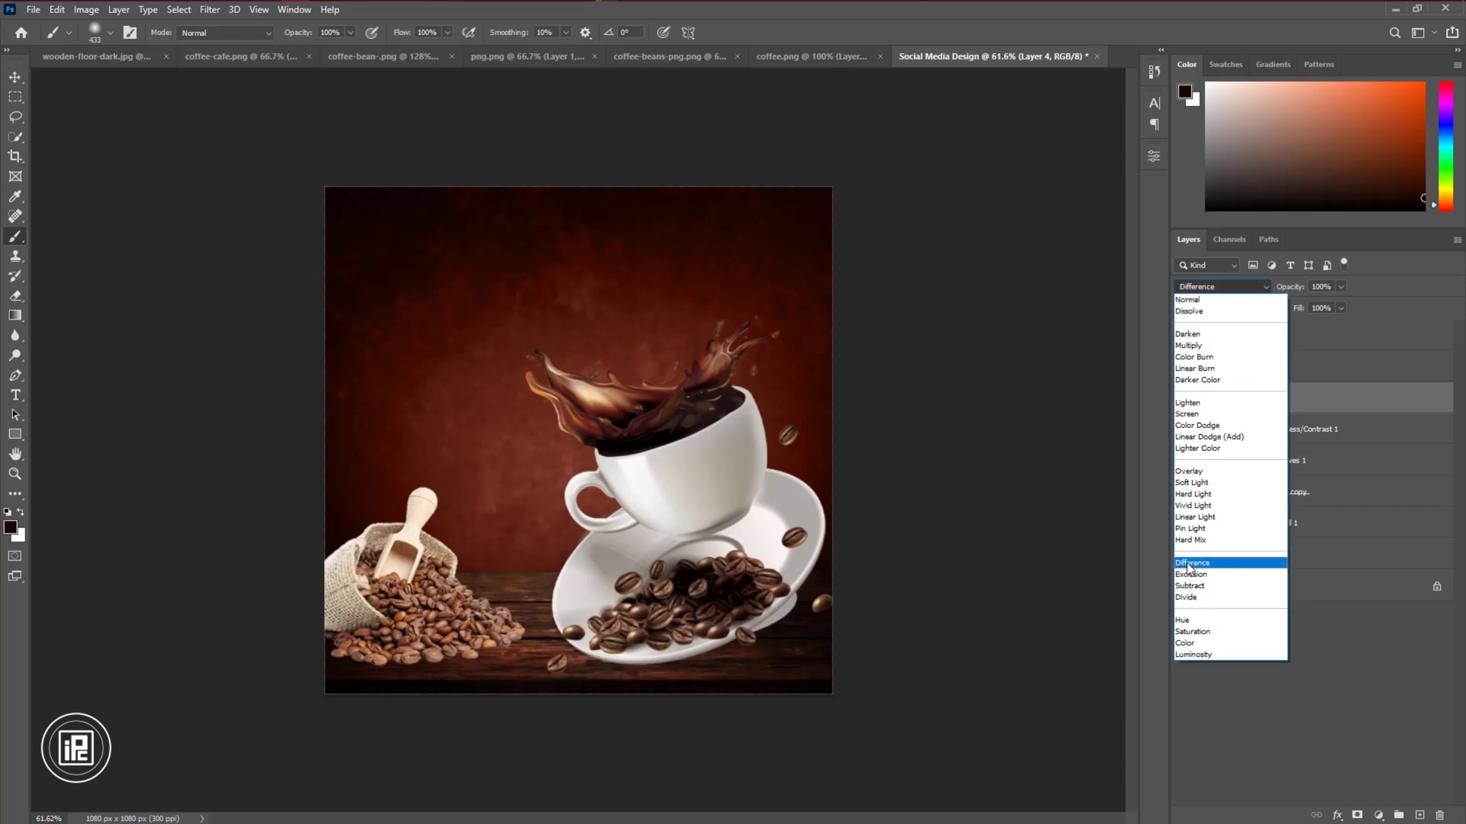
{"action": "left_click", "coordinate": [1187, 347]}
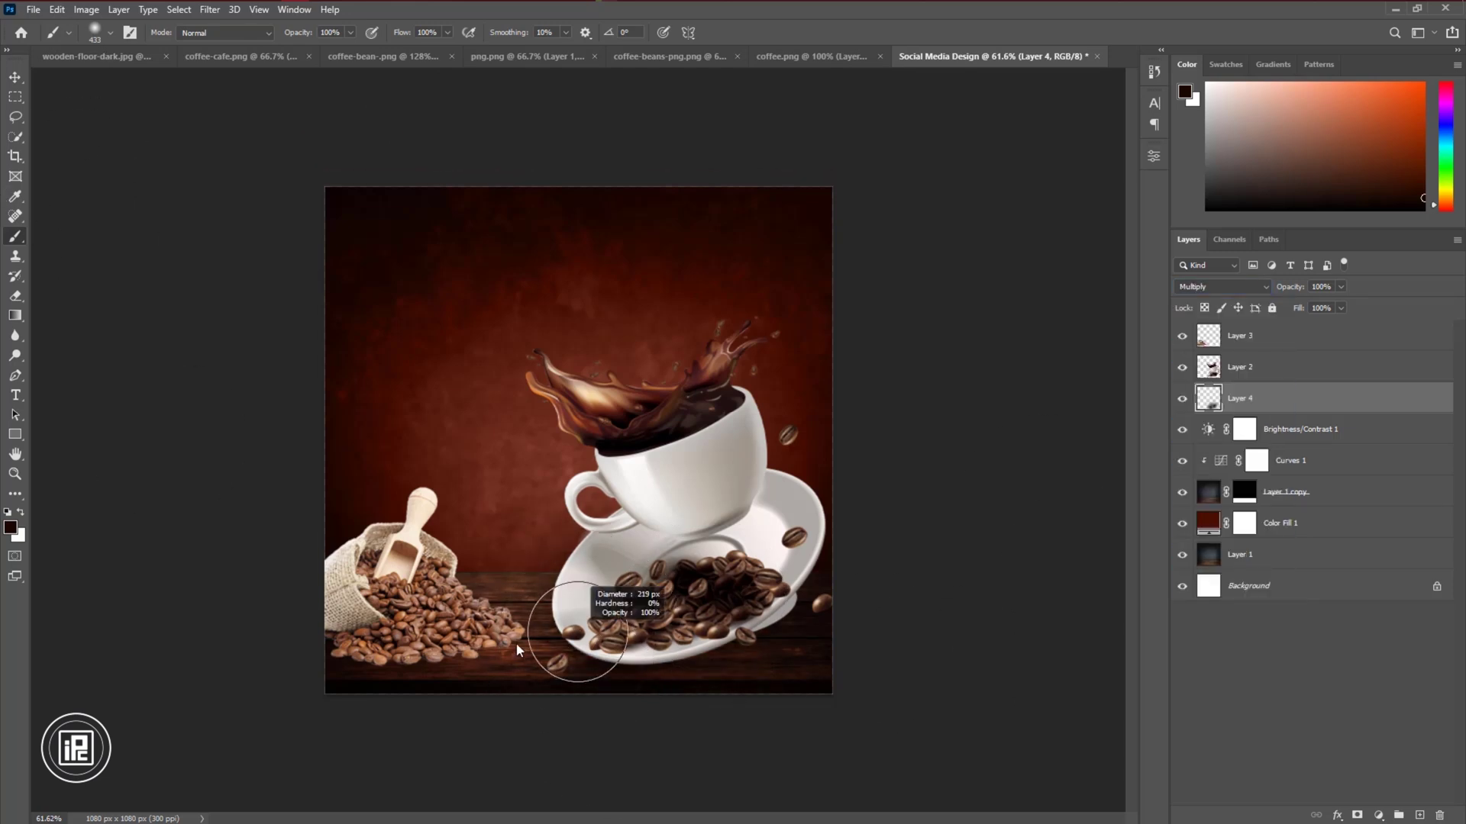
Raise the highlights of the wooden floor's Curves 1 adjustment for stronger contrast
{"action": "left_click", "coordinate": [1229, 464]}
{"action": "double_click", "coordinate": [1224, 462]}
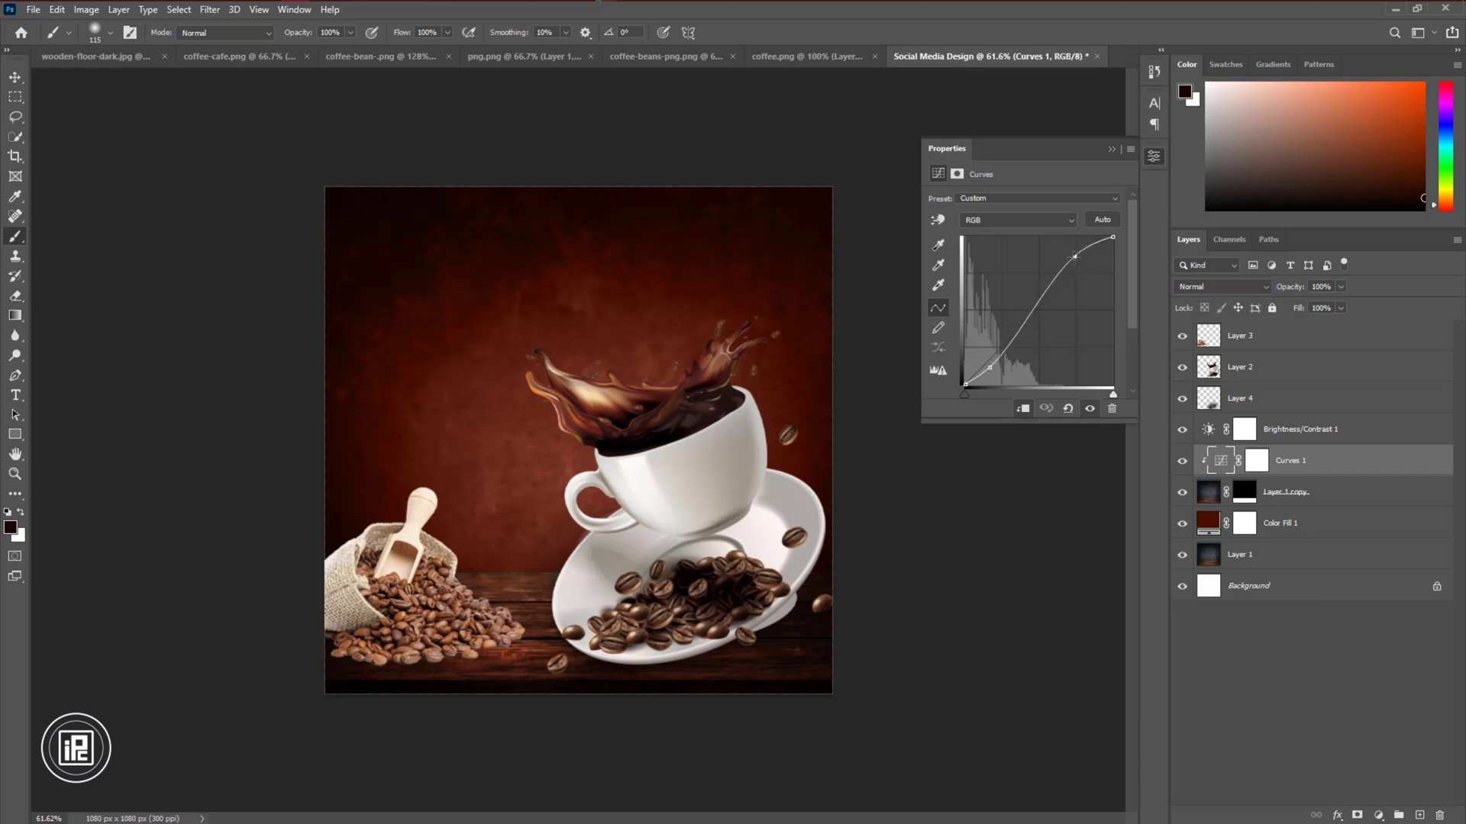
Scale the coffee cup down slightly to about 627 × 729 px and shift it to the right
{"action": "left_click", "coordinate": [13, 79]}
{"action": "left_click", "coordinate": [648, 489]}
{"action": "key", "text": "ctrl+t"}
{"action": "left_click_drag", "start_coordinate": [545, 673], "coordinate": [544, 658]}
{"action": "left_click", "coordinate": [755, 32]}
{"action": "key", "text": "shift+Right"}
{"action": "key", "text": "shift+Right"}
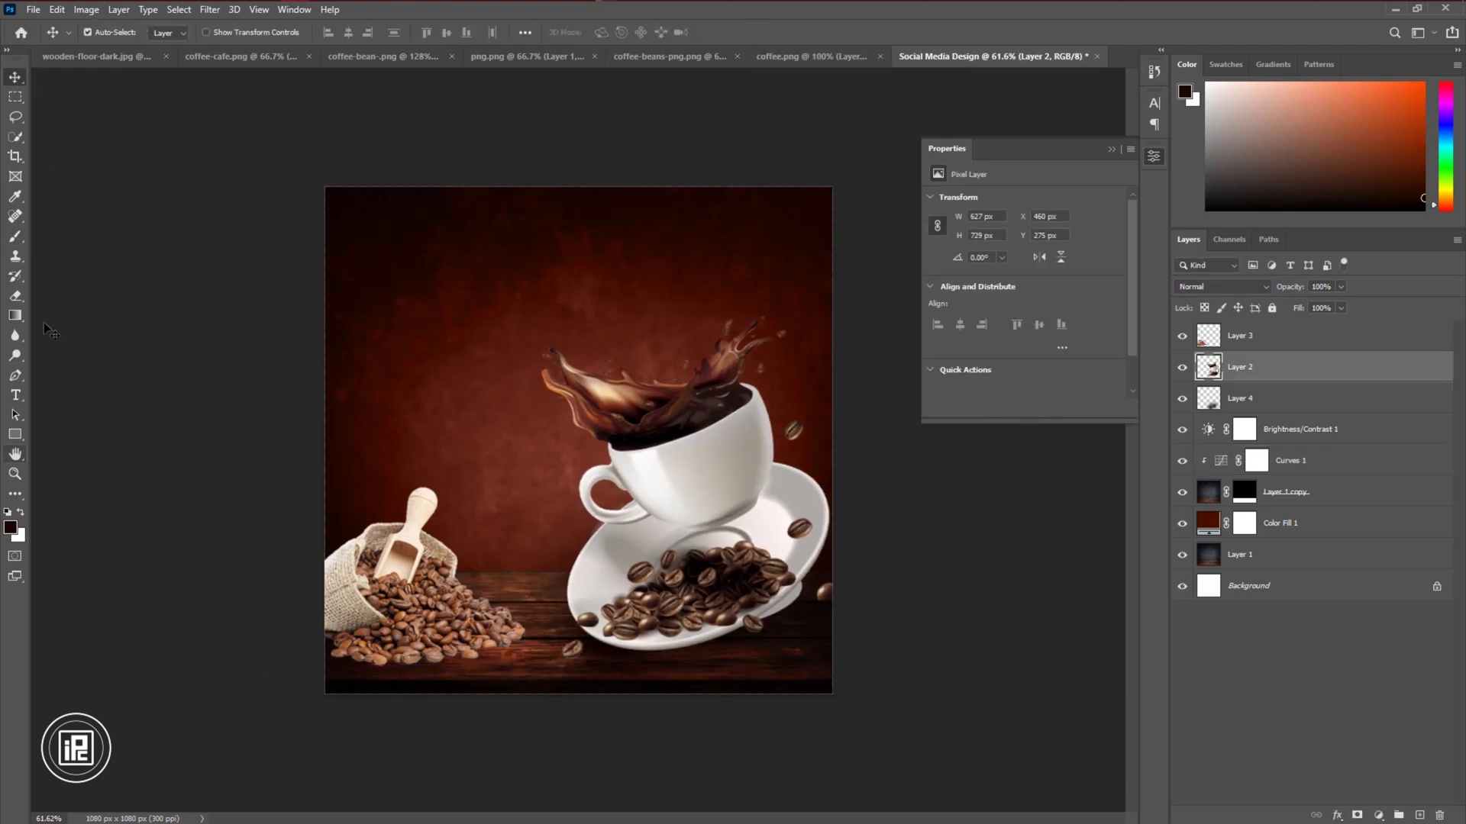
Refine the shadow on Layer 4 beneath the saucer and loose bean with a small soft brush at 65% flow
{"action": "left_click", "coordinate": [14, 235]}
{"action": "right_click", "coordinate": [567, 662], "text": "alt"}
{"action": "left_click", "coordinate": [571, 657]}
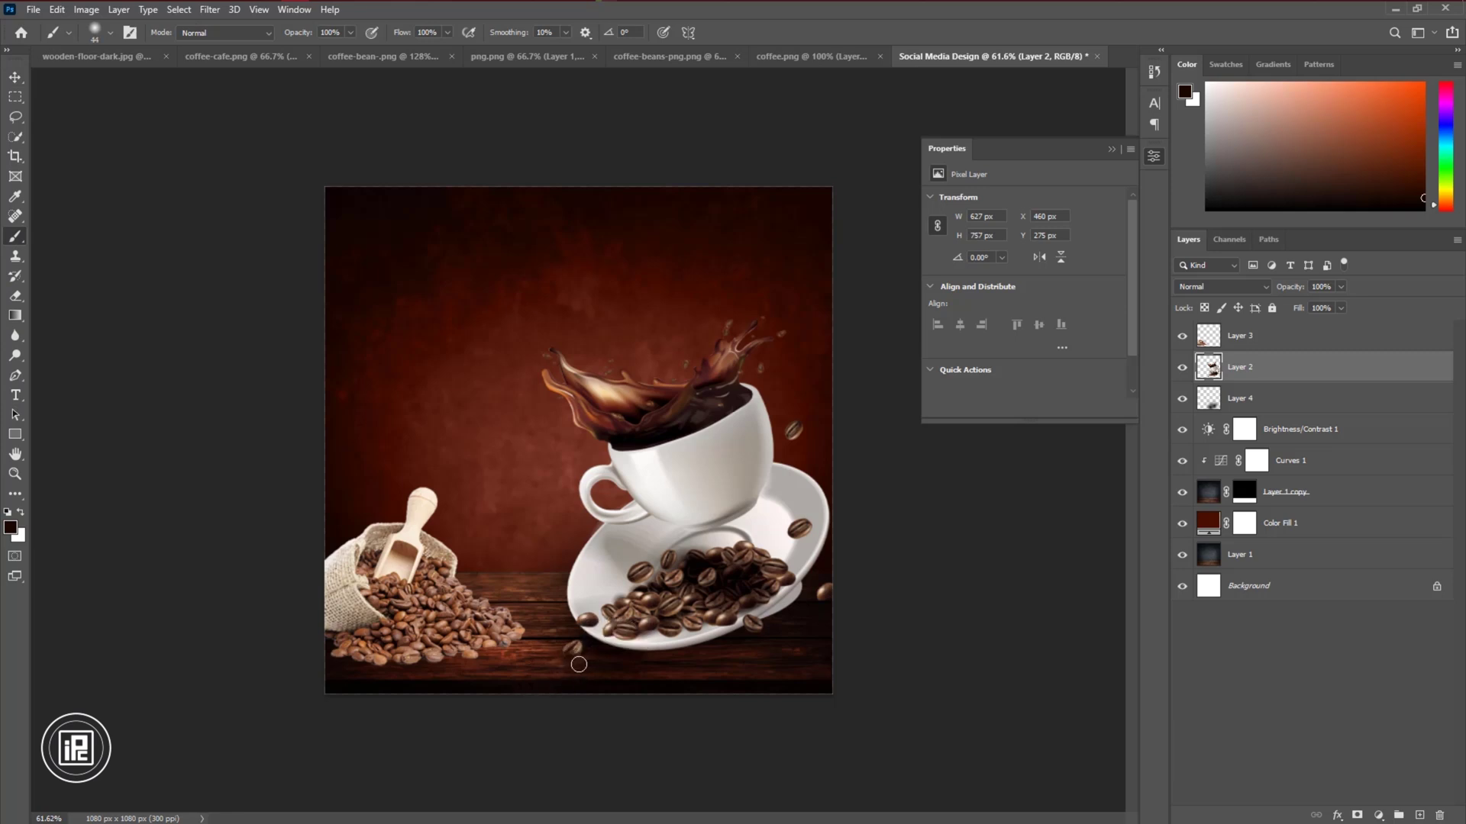
{"action": "left_click", "coordinate": [1281, 401]}
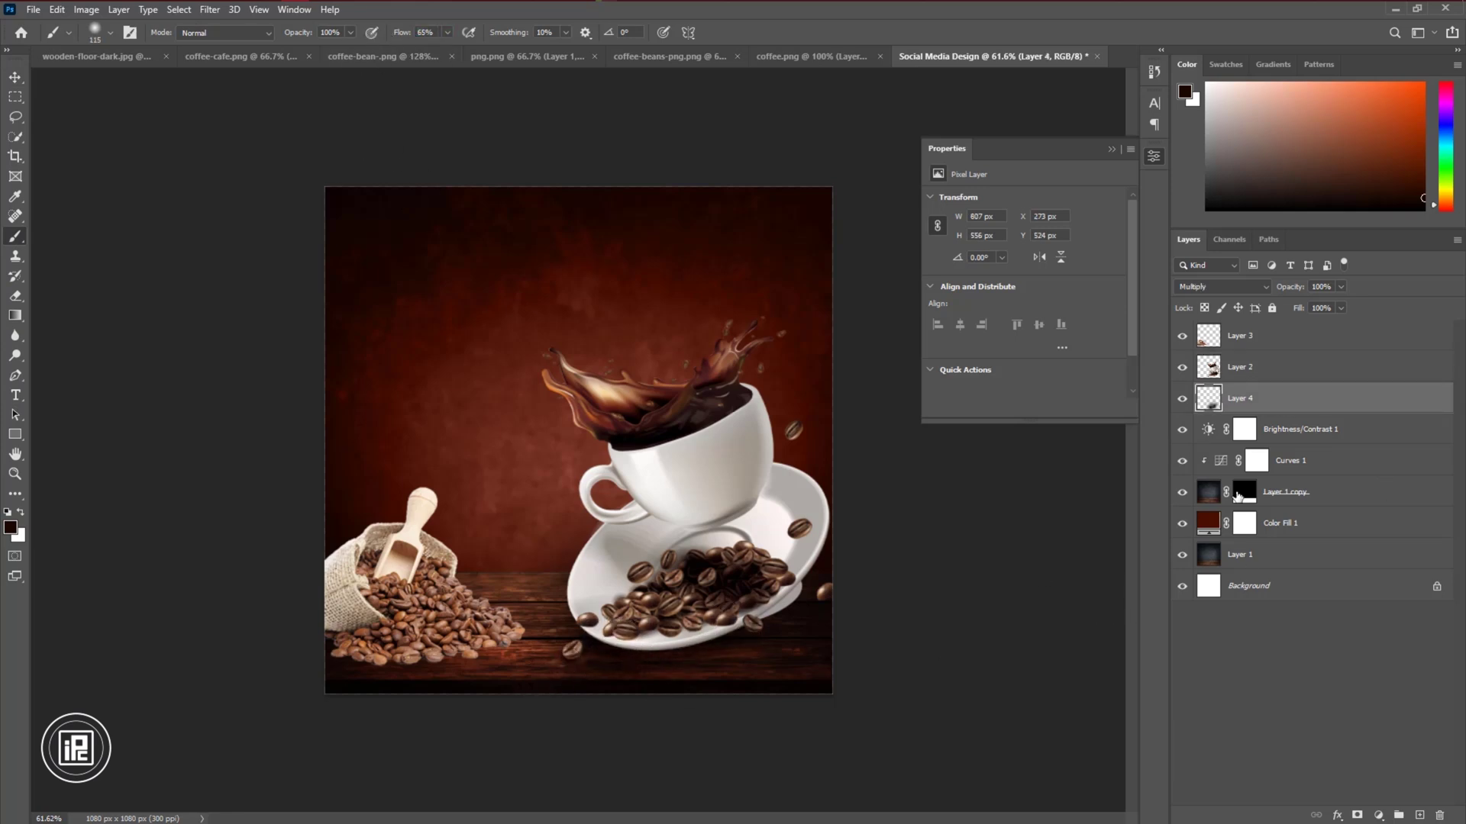
Add a Curves adjustment clipped to the coffee cup layer with brighter highlights and darker shadows
{"action": "left_click", "coordinate": [1245, 368]}
{"action": "left_click", "coordinate": [1379, 815]}
{"action": "left_click", "coordinate": [1366, 627]}
{"action": "left_click", "coordinate": [1242, 379], "text": "alt"}
{"action": "left_click_drag", "start_coordinate": [1077, 272], "coordinate": [1077, 266]}
{"action": "left_click_drag", "start_coordinate": [994, 351], "coordinate": [994, 356]}
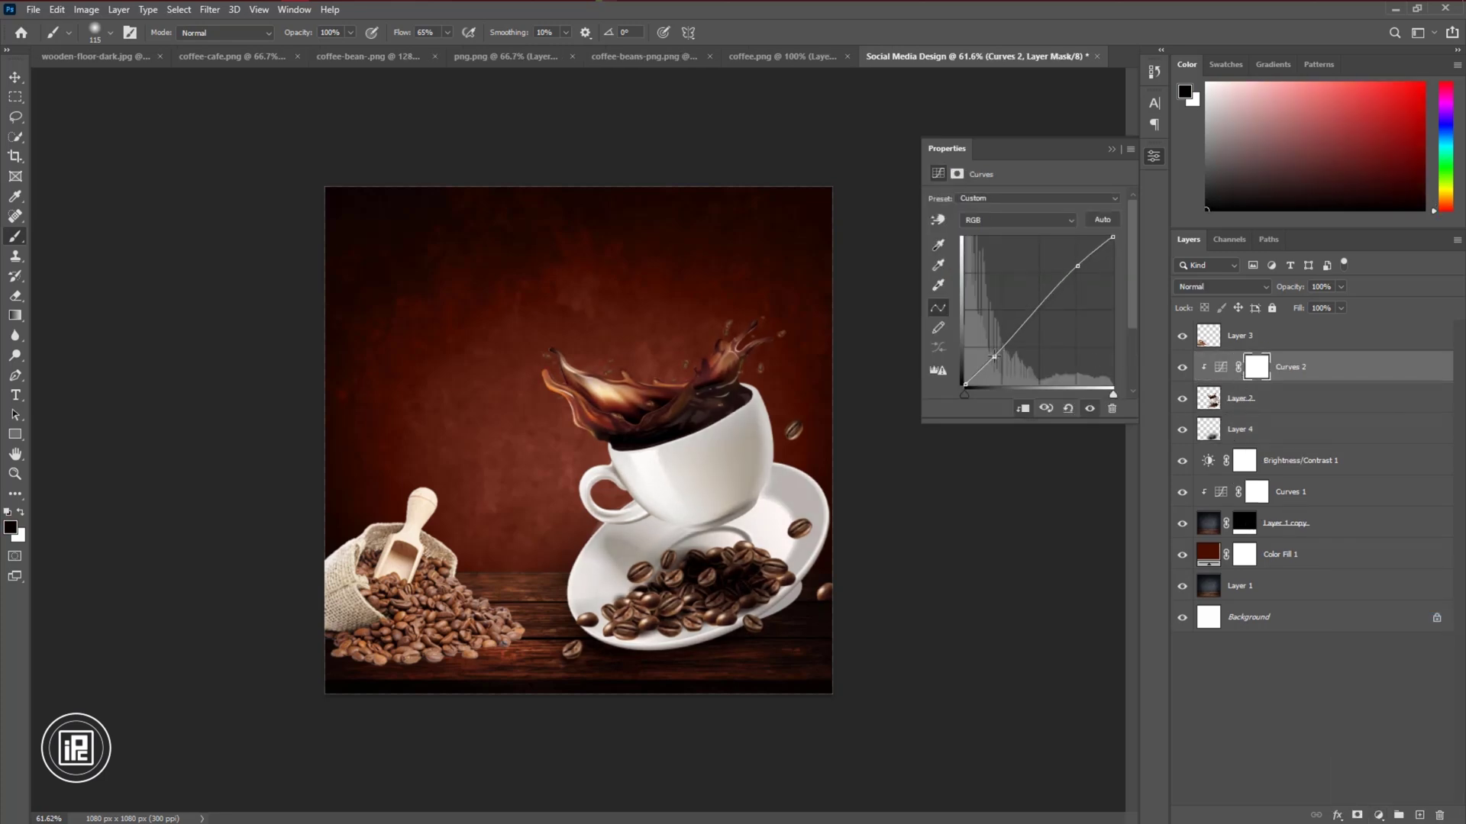
Add a Hue/Saturation adjustment clipped to the coffee cup and increase its saturation
{"action": "left_click", "coordinate": [1378, 816]}
{"action": "left_click", "coordinate": [1367, 678]}
{"action": "left_click", "coordinate": [1242, 382], "text": "alt"}
{"action": "left_click_drag", "start_coordinate": [1024, 287], "coordinate": [1045, 290]}
Shade the cup and saucer edges with a dark soft brush at 10% flow on a new clipped layer set to Overlay
{"action": "left_click", "coordinate": [1244, 432]}
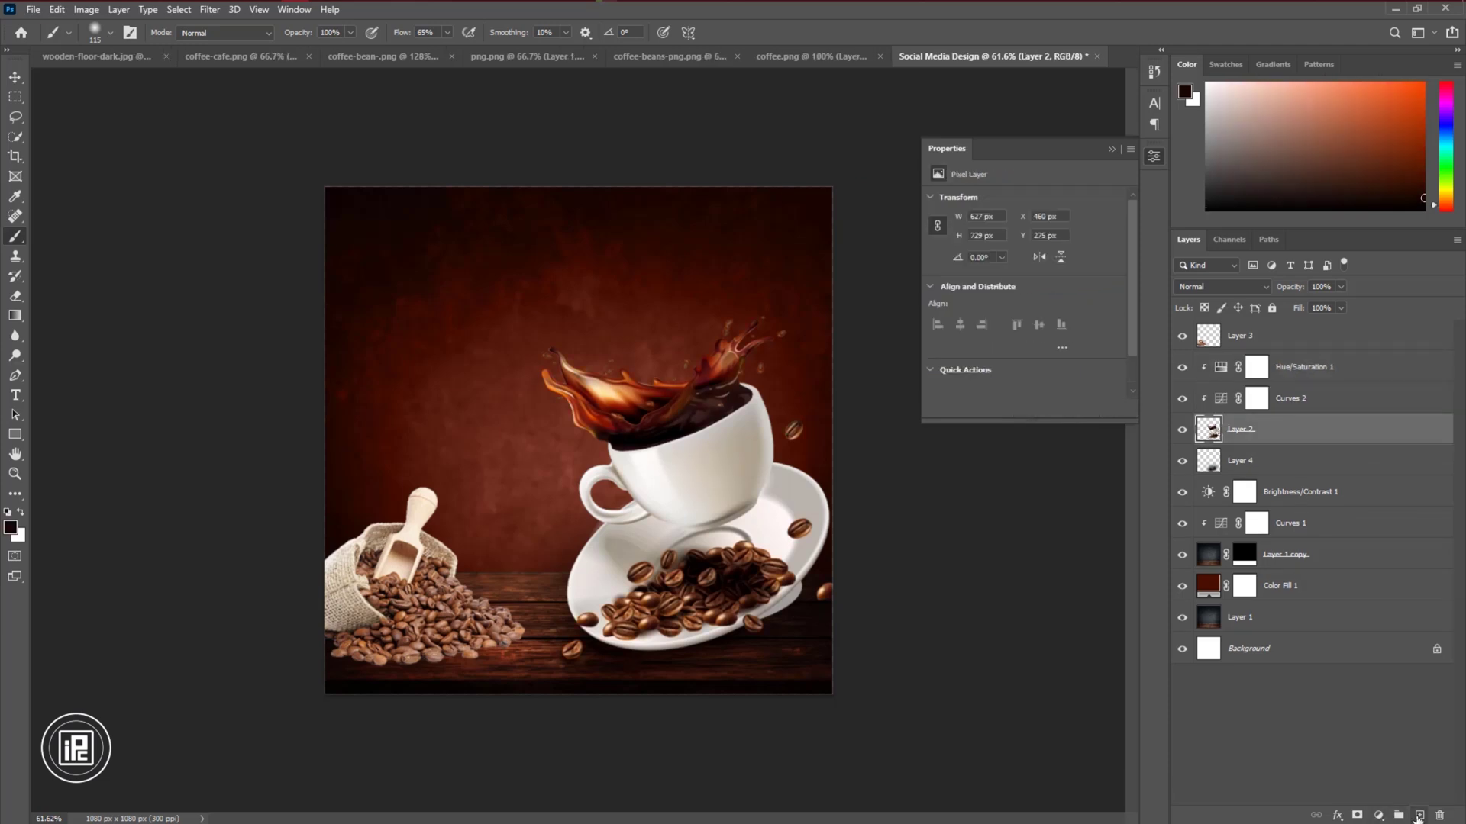
{"action": "left_click", "coordinate": [1419, 816]}
{"action": "key", "text": "ctrl+alt+g"}
{"action": "left_click_drag", "start_coordinate": [402, 32], "coordinate": [360, 32]}
{"action": "right_click", "coordinate": [566, 630], "text": "alt"}
{"action": "mouse_move", "coordinate": [566, 630]}
{"action": "left_mouse_down"}
{"action": "mouse_move", "coordinate": [576, 610]}
{"action": "mouse_move", "coordinate": [611, 637]}
{"action": "mouse_move", "coordinate": [562, 604]}
{"action": "mouse_move", "coordinate": [687, 647]}
{"action": "mouse_move", "coordinate": [605, 655]}
{"action": "mouse_move", "coordinate": [776, 612]}
{"action": "mouse_move", "coordinate": [733, 667]}
{"action": "left_mouse_up"}
{"action": "right_click", "coordinate": [800, 630], "text": "alt"}
{"action": "left_click_drag", "start_coordinate": [840, 545], "coordinate": [779, 644]}
{"action": "left_click_drag", "start_coordinate": [890, 519], "coordinate": [816, 416]}
{"action": "mouse_move", "coordinate": [545, 565]}
{"action": "left_mouse_down"}
{"action": "mouse_move", "coordinate": [610, 641]}
{"action": "mouse_move", "coordinate": [753, 658]}
{"action": "left_mouse_up"}
{"action": "left_click", "coordinate": [1225, 290]}
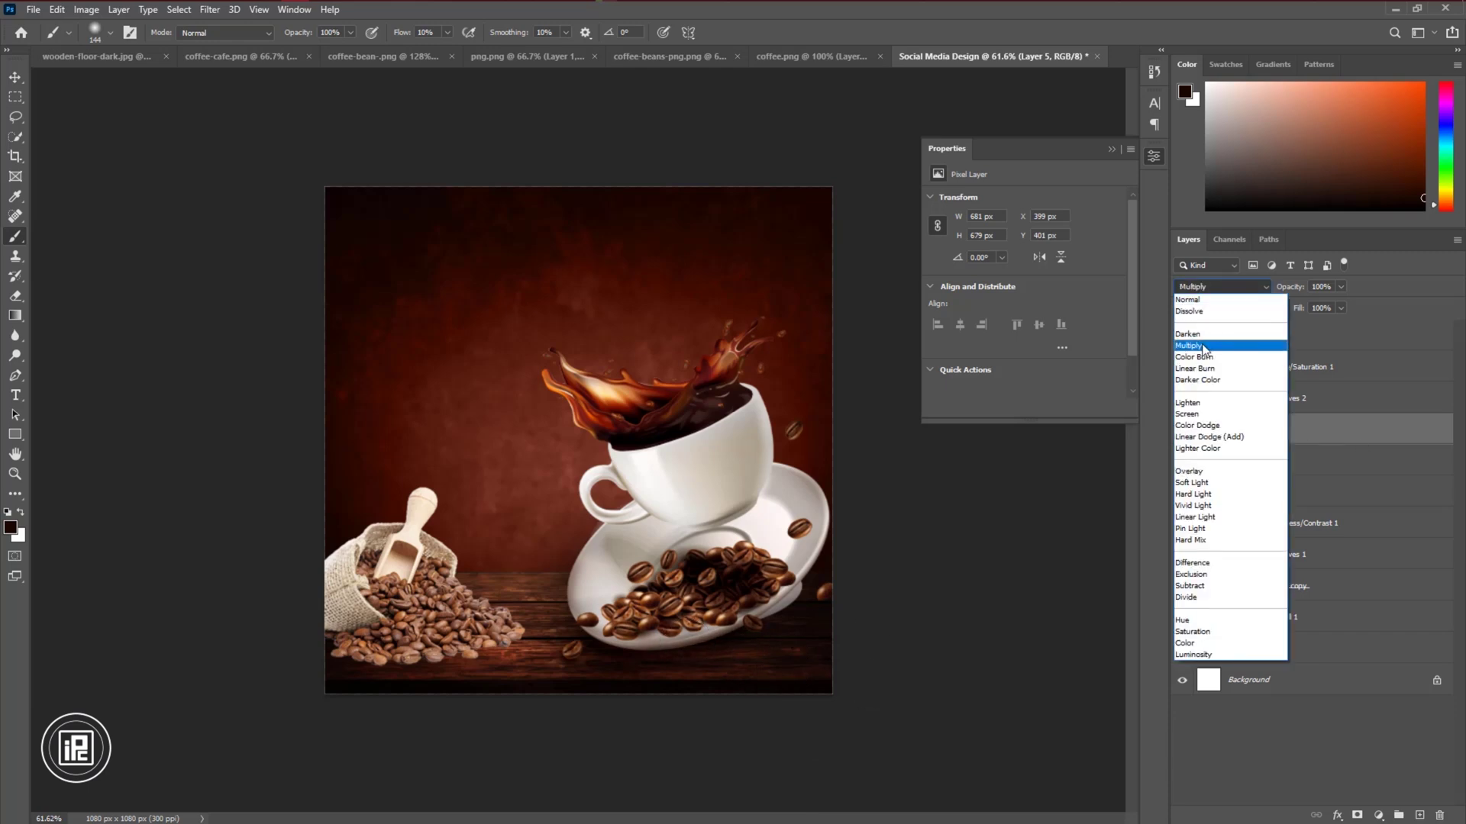
{"action": "left_click", "coordinate": [1192, 473]}
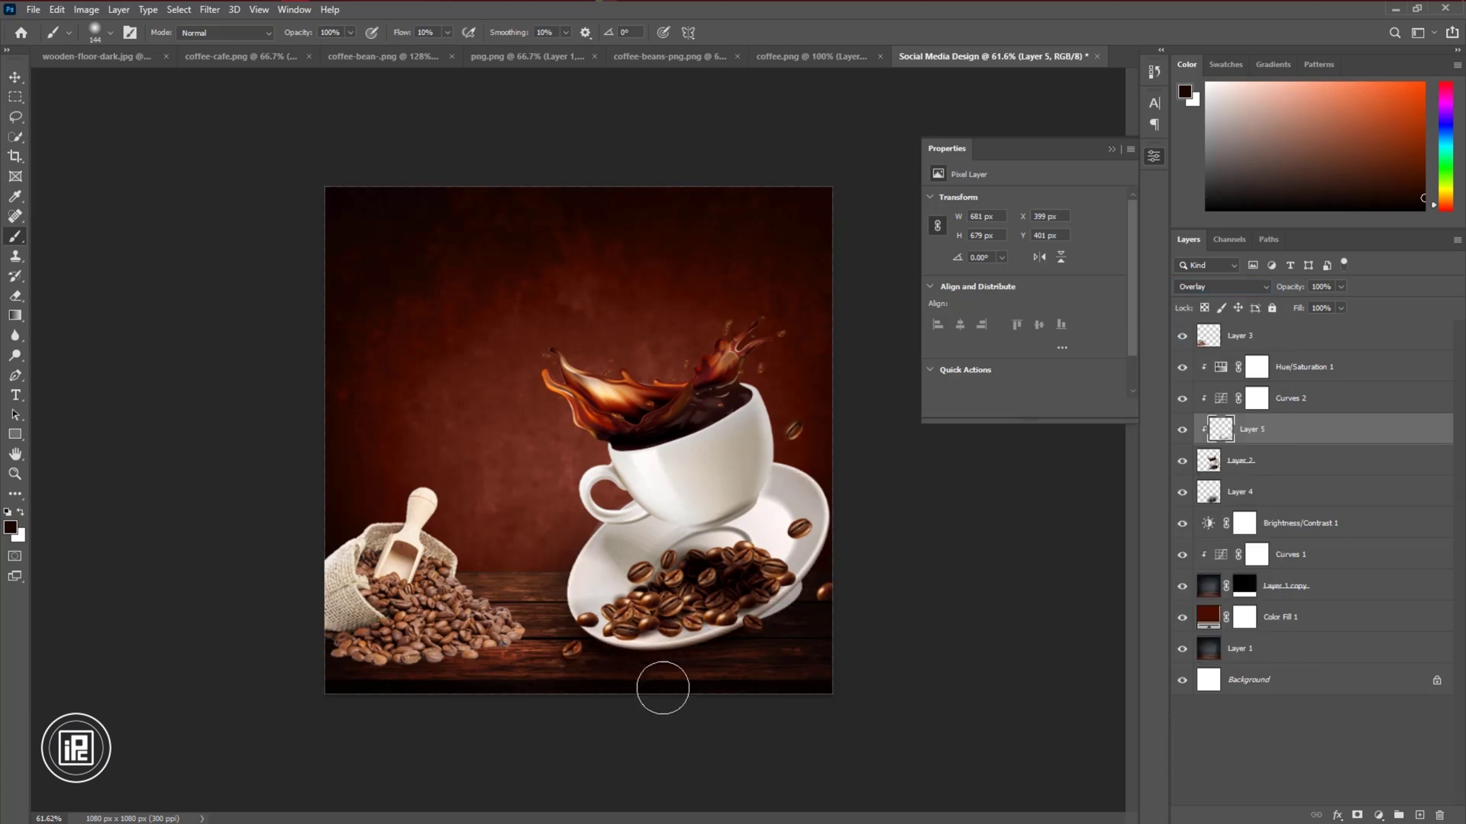
Group the coffee cup, its shadow and its adjustment layers, and name the group "Coffe Cup"
{"action": "key", "text": "v"}
{"action": "left_click", "coordinate": [1263, 489]}
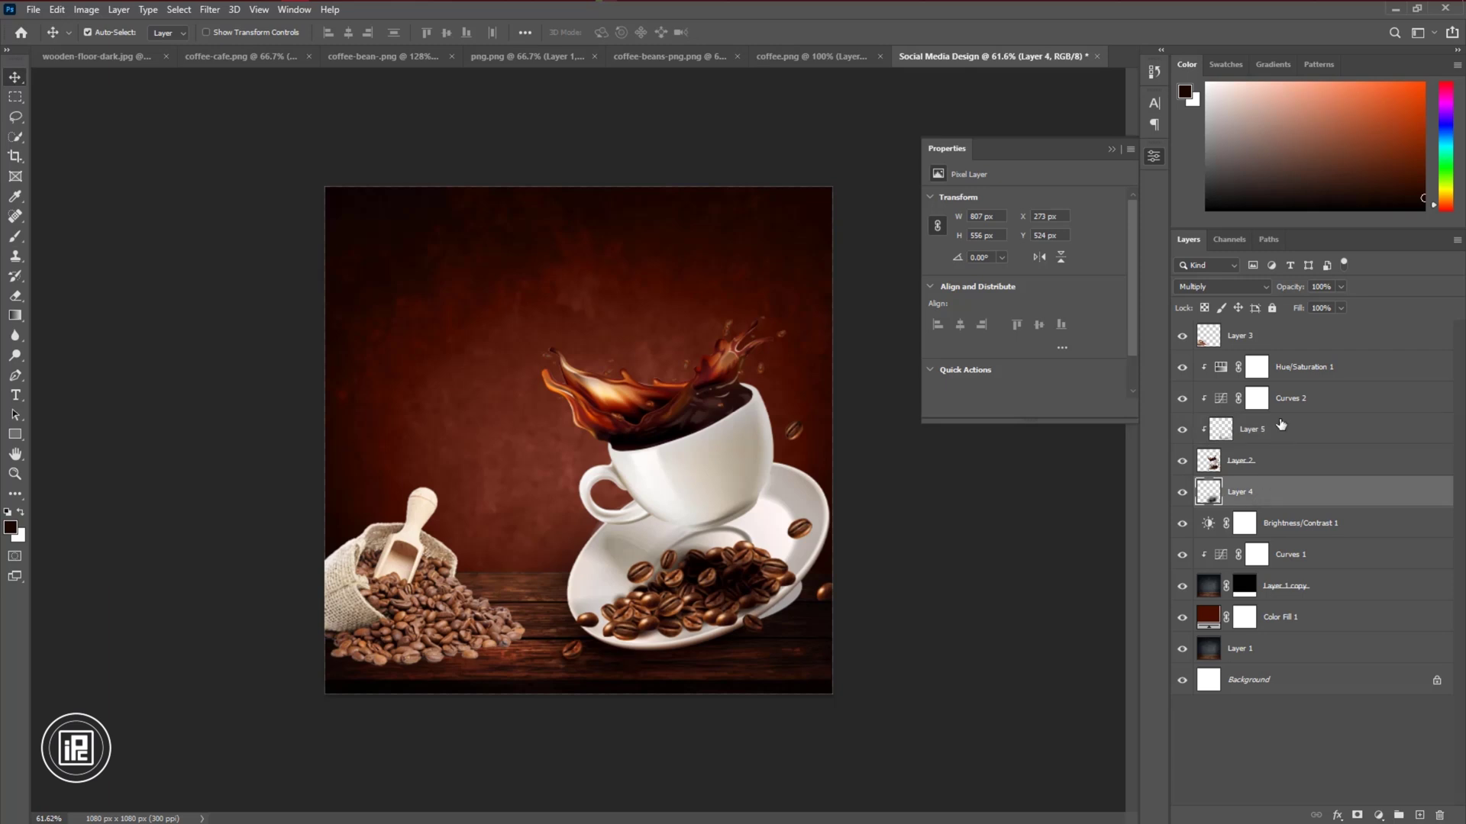
{"action": "left_click", "coordinate": [1366, 374], "text": "shift"}
{"action": "key", "text": "ctrl+g"}
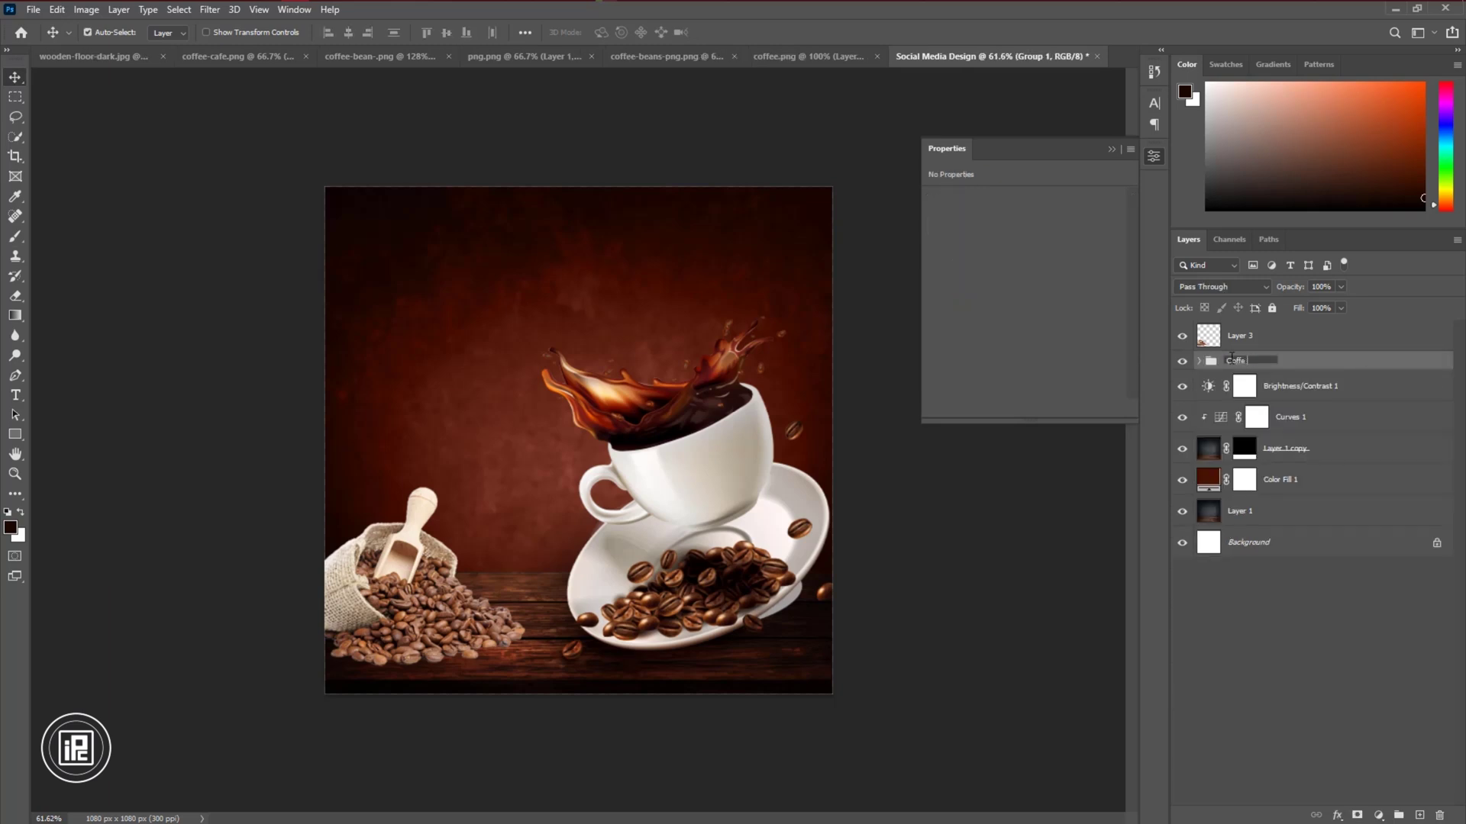
{"action": "type", "text": "p"}
{"action": "key", "text": "Return"}
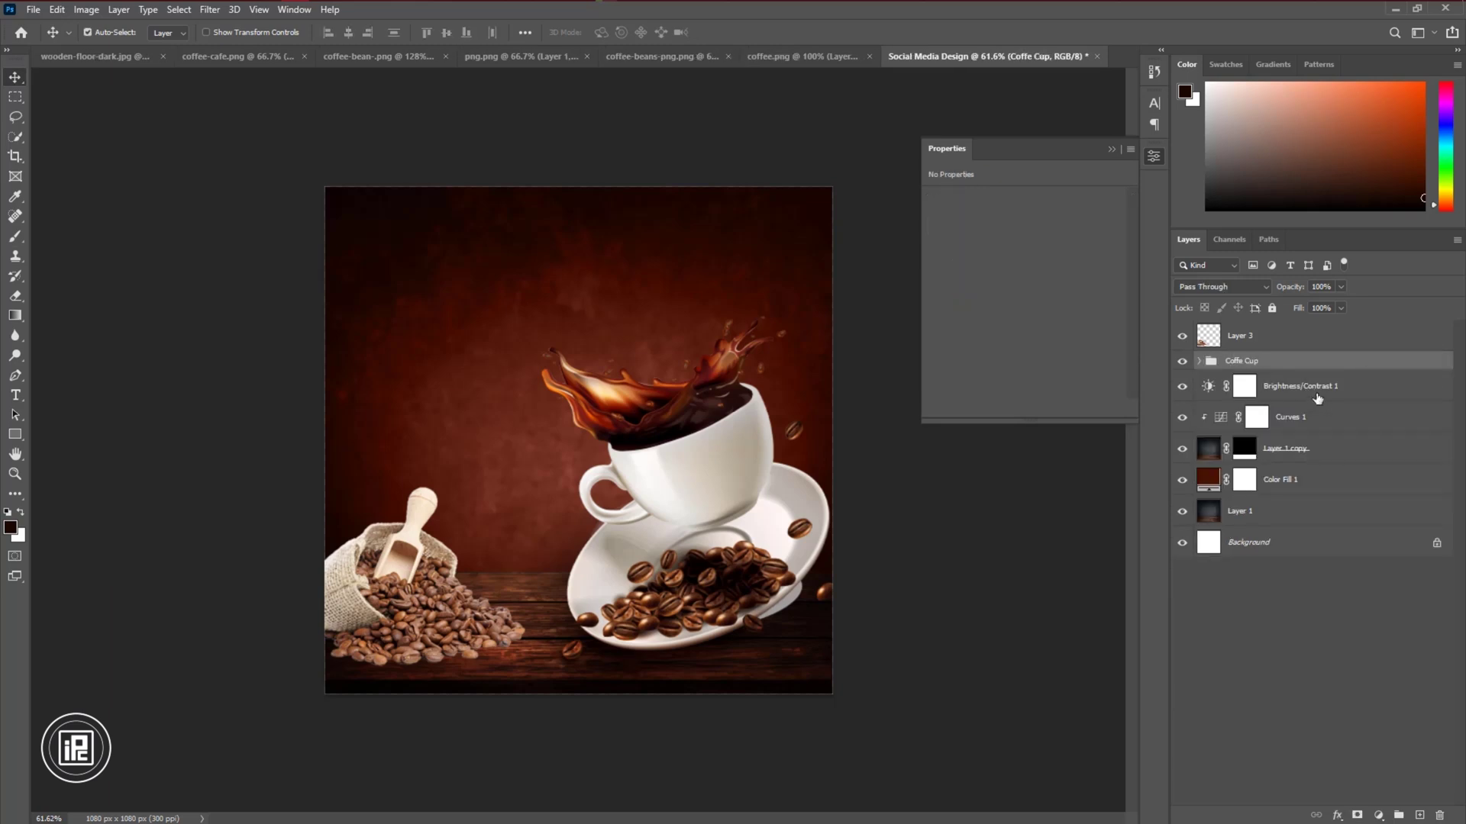
Group the layers from Brightness/Contrast 1 down to Layer 1 and name the group "Background"
{"action": "left_click", "coordinate": [1318, 399]}
{"action": "left_click", "coordinate": [1298, 510], "text": "shift"}
{"action": "key", "text": "ctrl+g"}
{"action": "double_click", "coordinate": [1240, 379]}
{"action": "type", "text": "Background"}
{"action": "key", "text": "Return"}
Add a Curves adjustment clipped to the coffee bean sack and brighten its highlights while adjusting its shadows
{"action": "left_click", "coordinate": [1259, 340]}
{"action": "left_click", "coordinate": [1378, 815]}
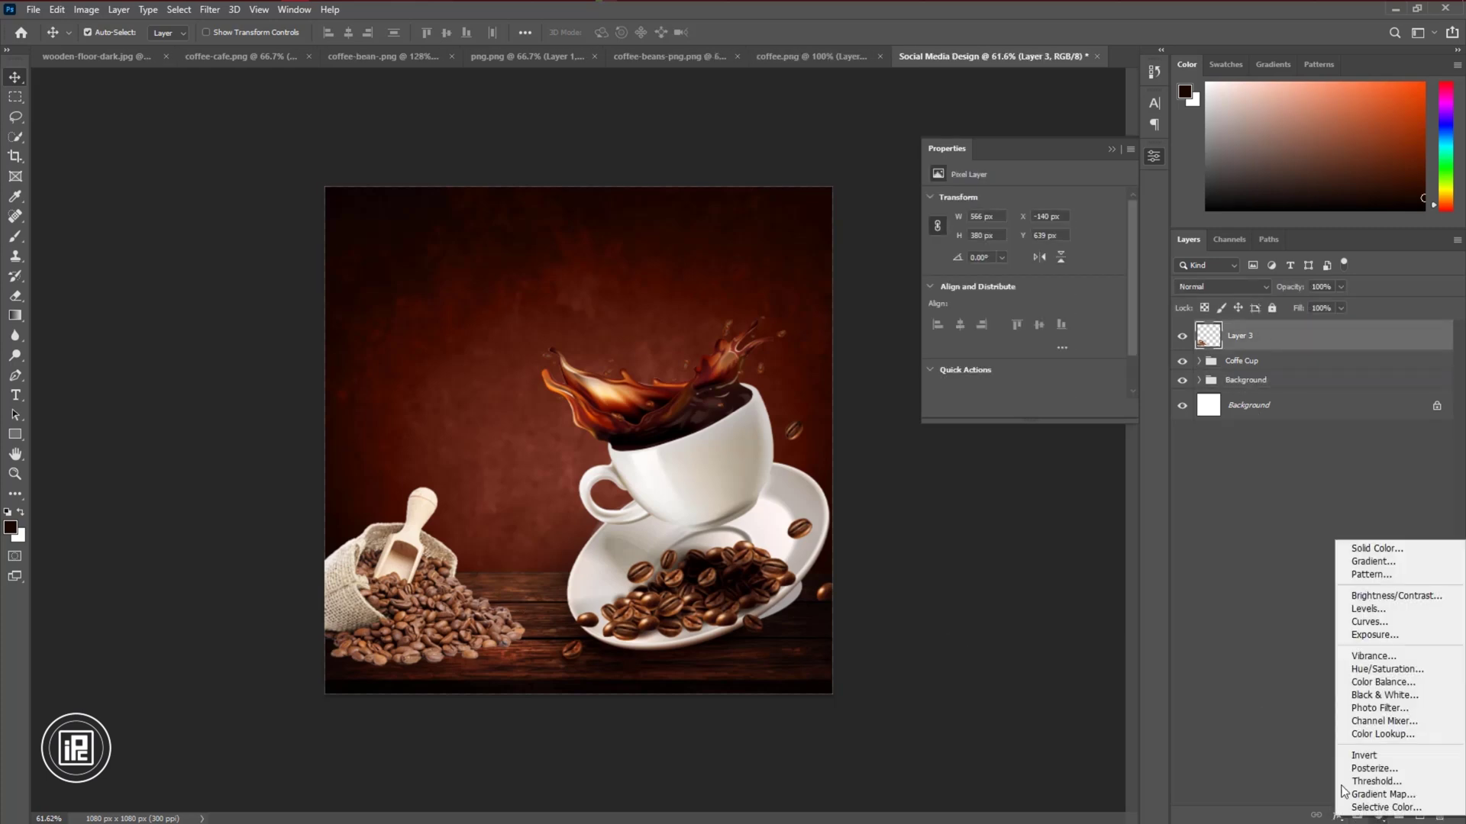
{"action": "left_click", "coordinate": [1366, 632]}
{"action": "left_click", "coordinate": [1022, 408]}
{"action": "left_click", "coordinate": [1081, 267]}
{"action": "left_click", "coordinate": [994, 357]}
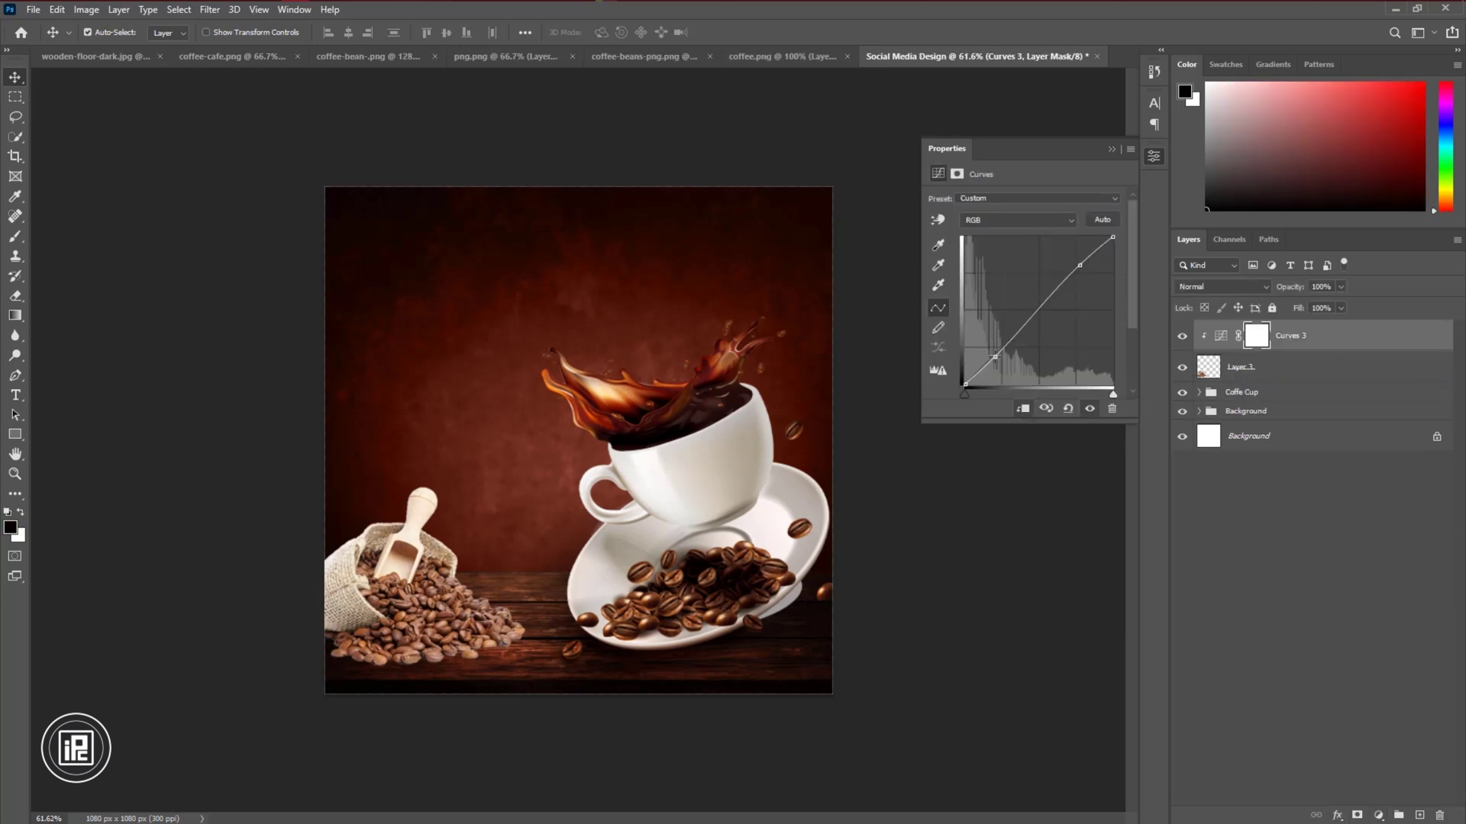
Add a clipped Hue/Saturation adjustment to the bean sack at +18 saturation and darken the shadows in Curves 3
{"action": "left_click", "coordinate": [1378, 813]}
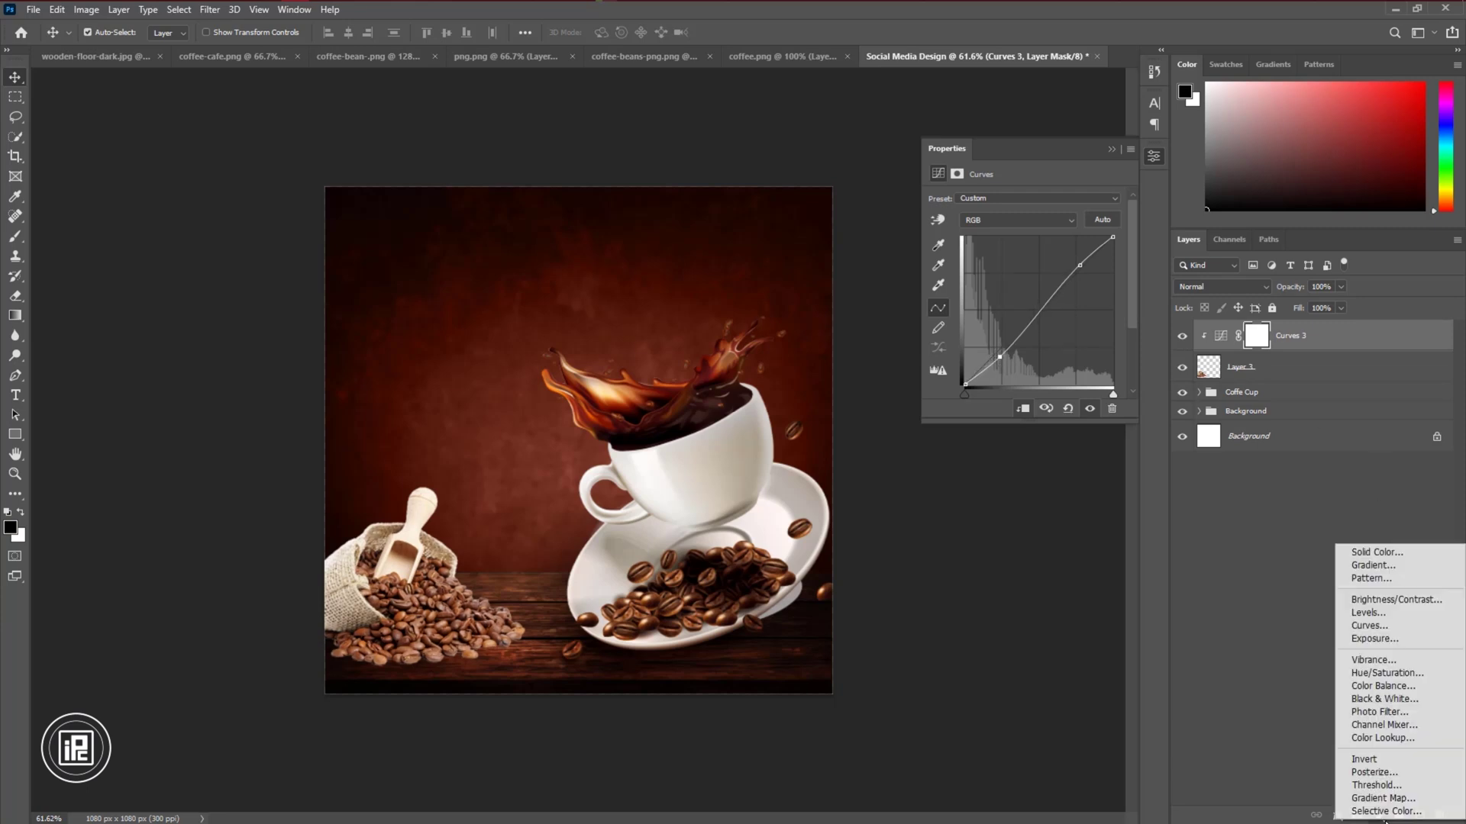
{"action": "left_click", "coordinate": [1366, 680]}
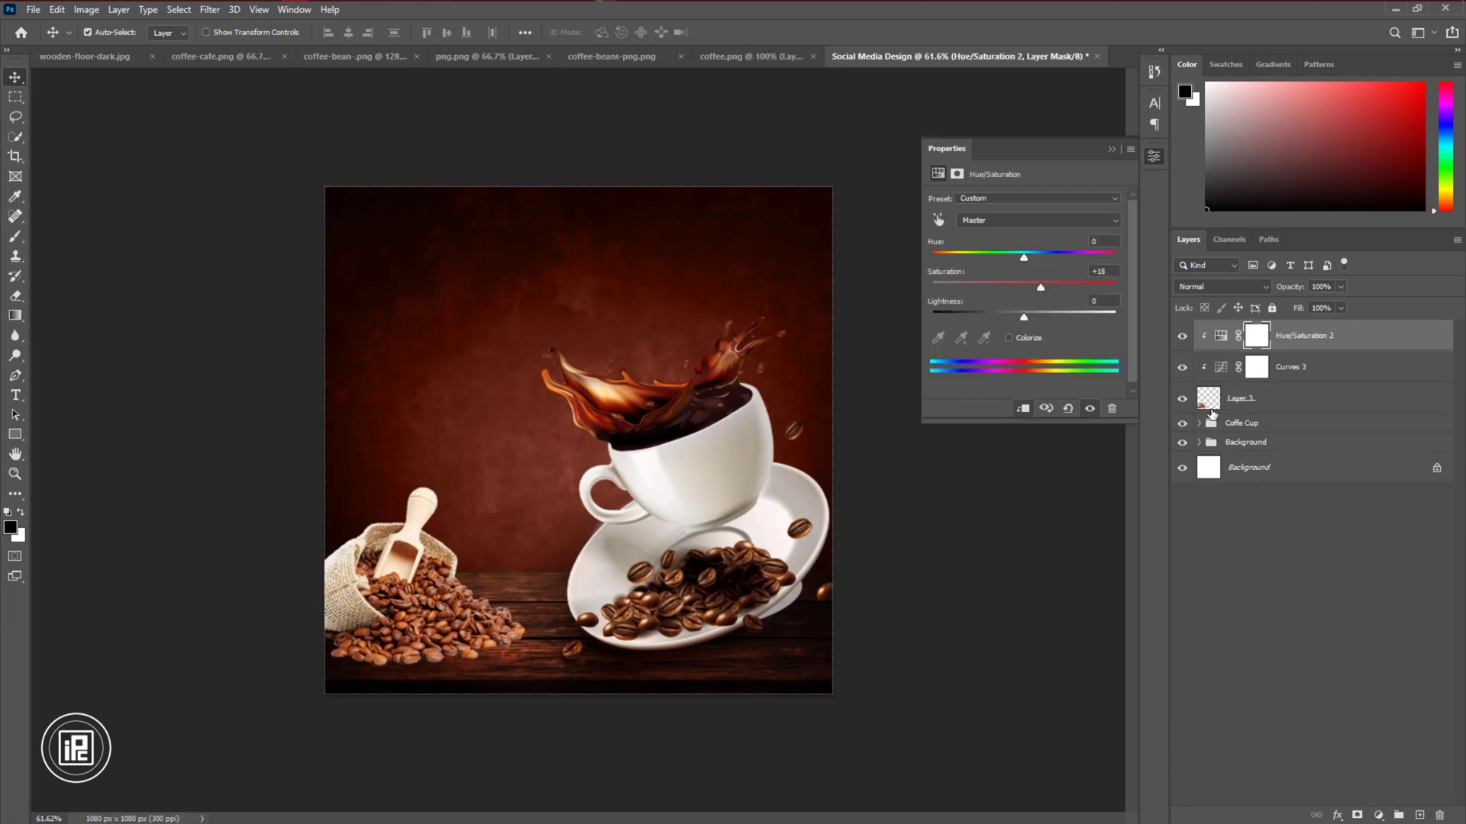
{"action": "left_click", "coordinate": [1217, 364]}
{"action": "left_click_drag", "start_coordinate": [995, 357], "coordinate": [1004, 363]}
Brush dark shading over the beans' edges on a new layer clipped to the sack and set it to Overlay
{"action": "left_click", "coordinate": [1259, 400]}
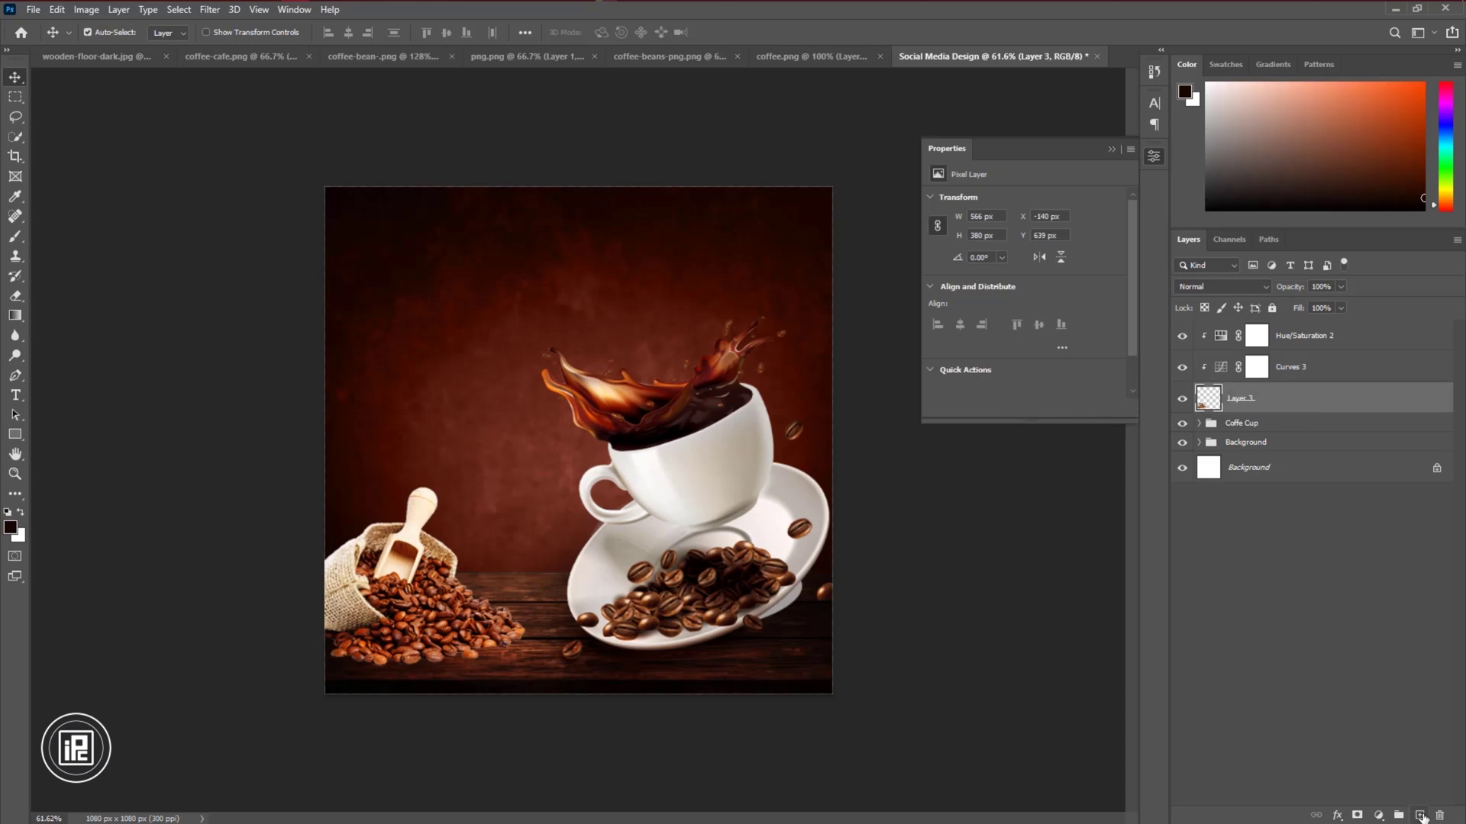
{"action": "left_click", "coordinate": [1419, 813]}
{"action": "key", "text": "b"}
{"action": "mouse_move", "coordinate": [550, 651]}
{"action": "left_mouse_down"}
{"action": "mouse_move", "coordinate": [304, 673]}
{"action": "mouse_move", "coordinate": [542, 638]}
{"action": "mouse_move", "coordinate": [517, 587]}
{"action": "left_mouse_up"}
{"action": "left_click", "coordinate": [1220, 287]}
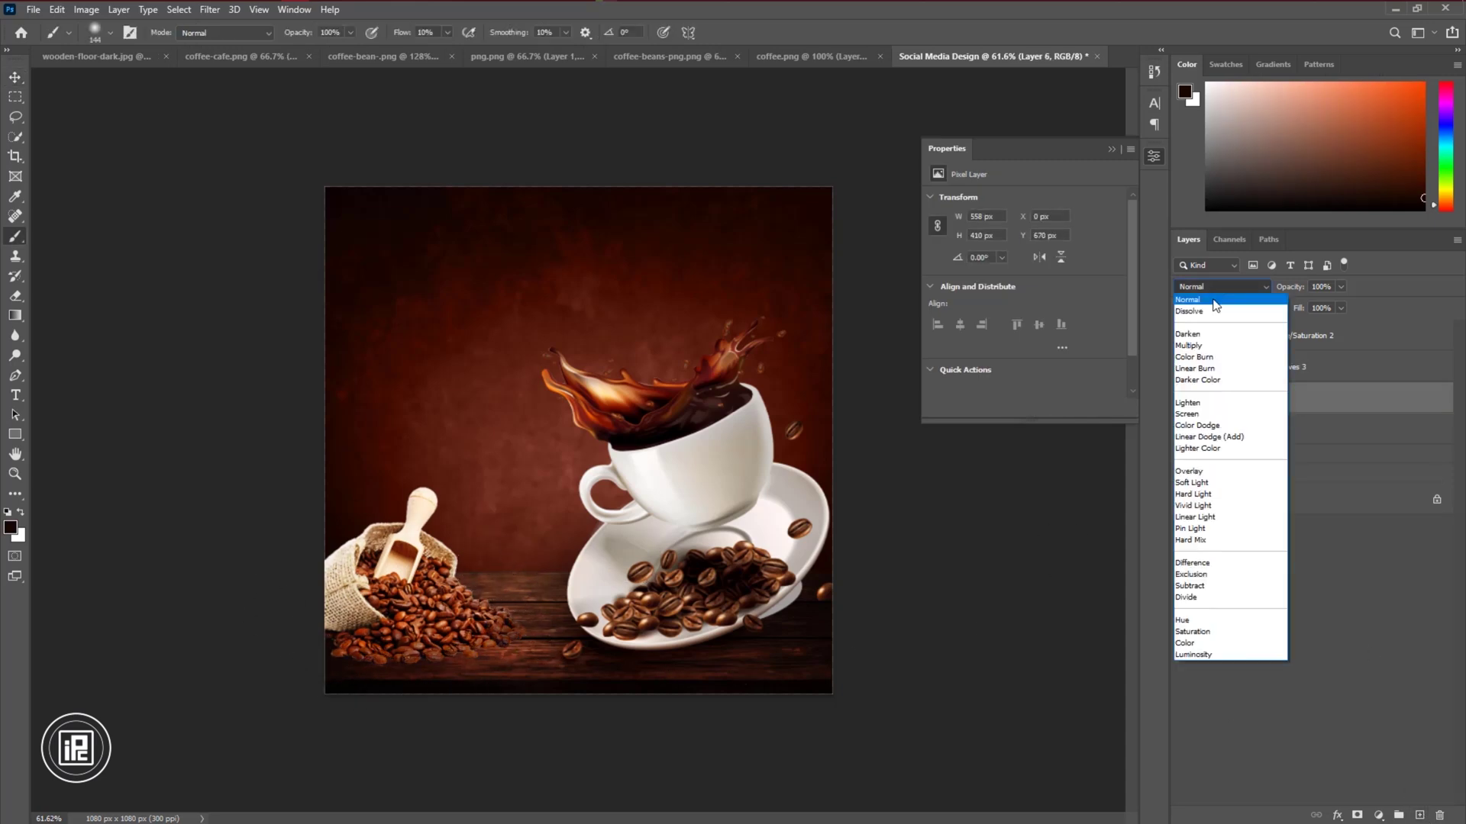
{"action": "left_click", "coordinate": [1200, 473]}
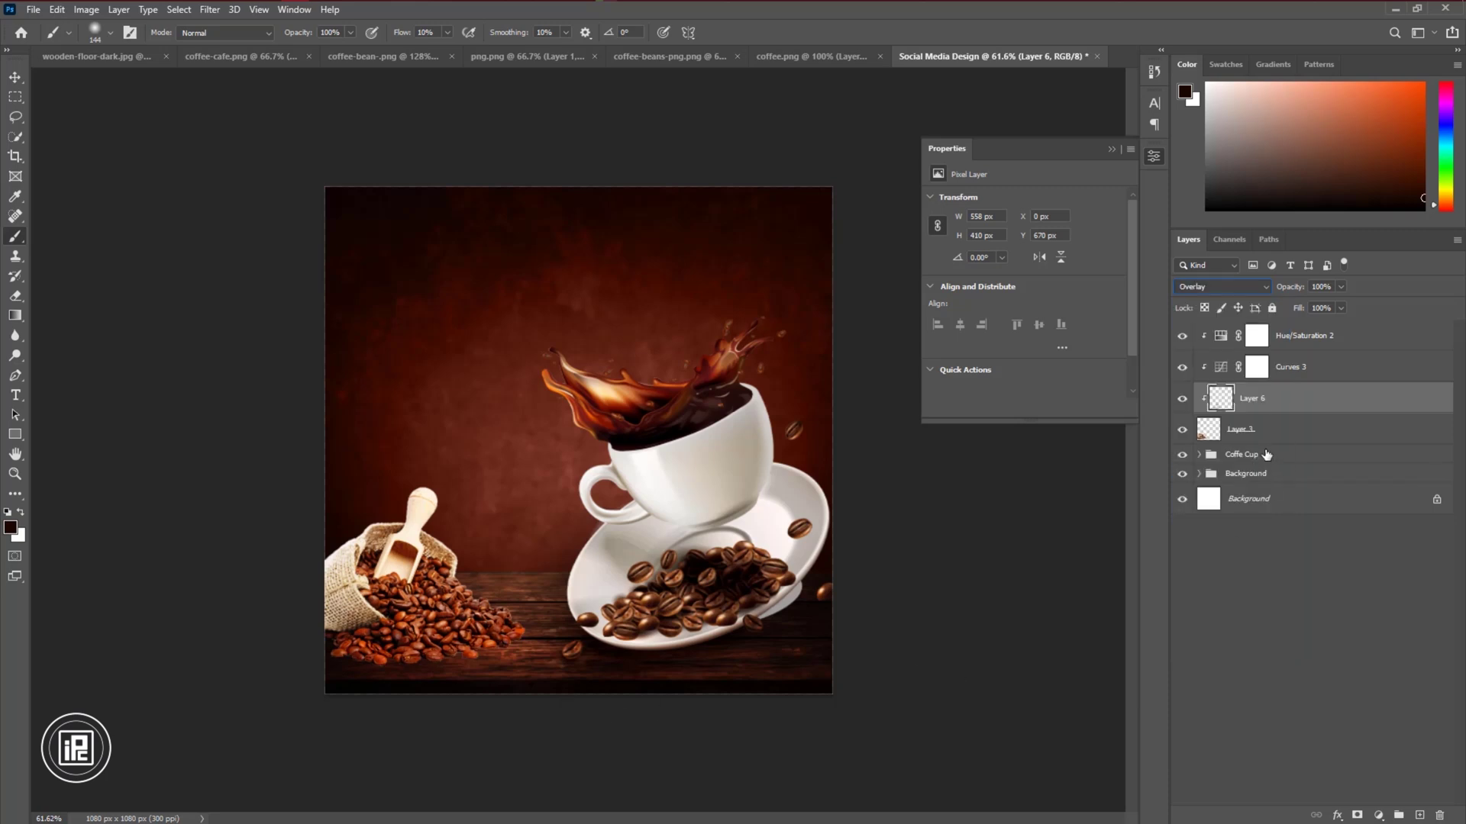
Paint a soft dark shadow under the bean sack on a new layer beneath it and set it to Overlay
{"action": "left_click", "coordinate": [1265, 454]}
{"action": "left_click", "coordinate": [1419, 815]}
{"action": "left_click_drag", "start_coordinate": [346, 651], "coordinate": [368, 653]}
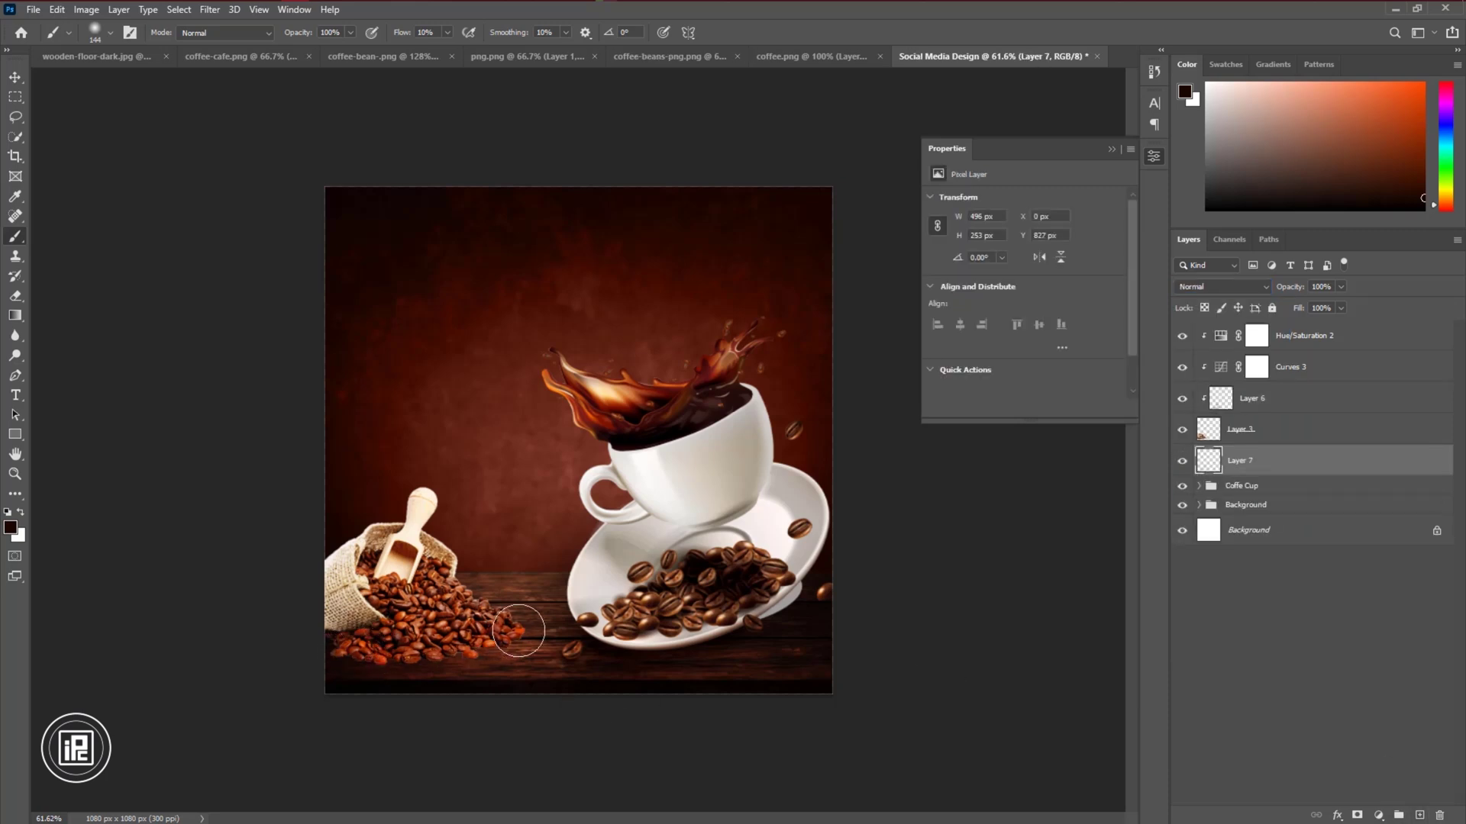
{"action": "right_click", "coordinate": [480, 642], "text": "alt"}
{"action": "left_click_drag", "start_coordinate": [510, 649], "coordinate": [414, 666]}
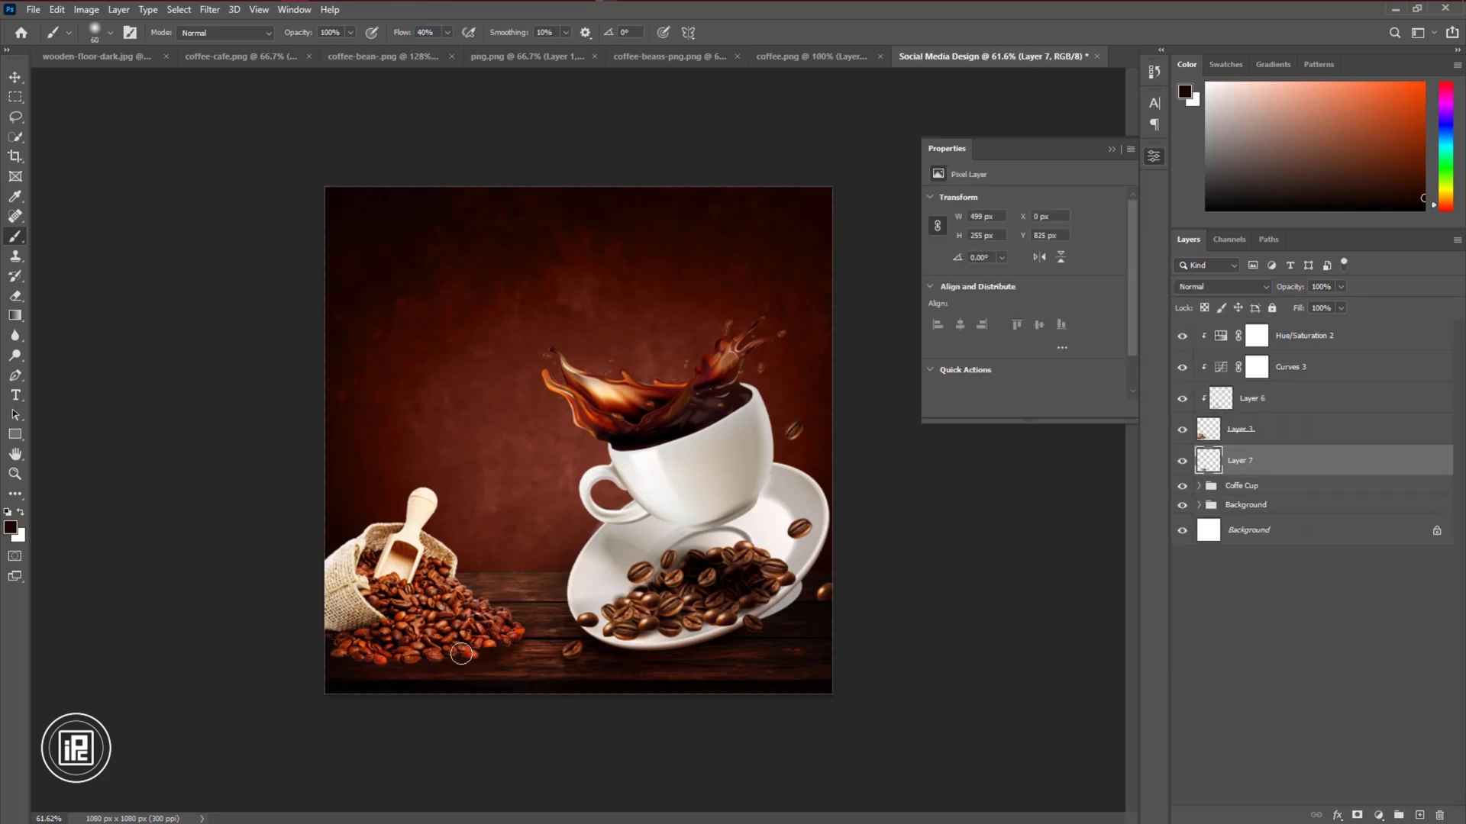
{"action": "left_click", "coordinate": [1222, 286]}
{"action": "left_click", "coordinate": [1201, 473]}
Group the bean sack's shadow, image and adjustment layers, and name the group "Coffe bag"
{"action": "left_click", "coordinate": [1332, 348], "text": "shift"}
{"action": "key", "text": "ctrl+g"}
{"action": "double_click", "coordinate": [1236, 328]}
{"action": "type", "text": "Coffe bag"}
{"action": "key", "text": "Return"}
{"action": "left_click", "coordinate": [1112, 149]}
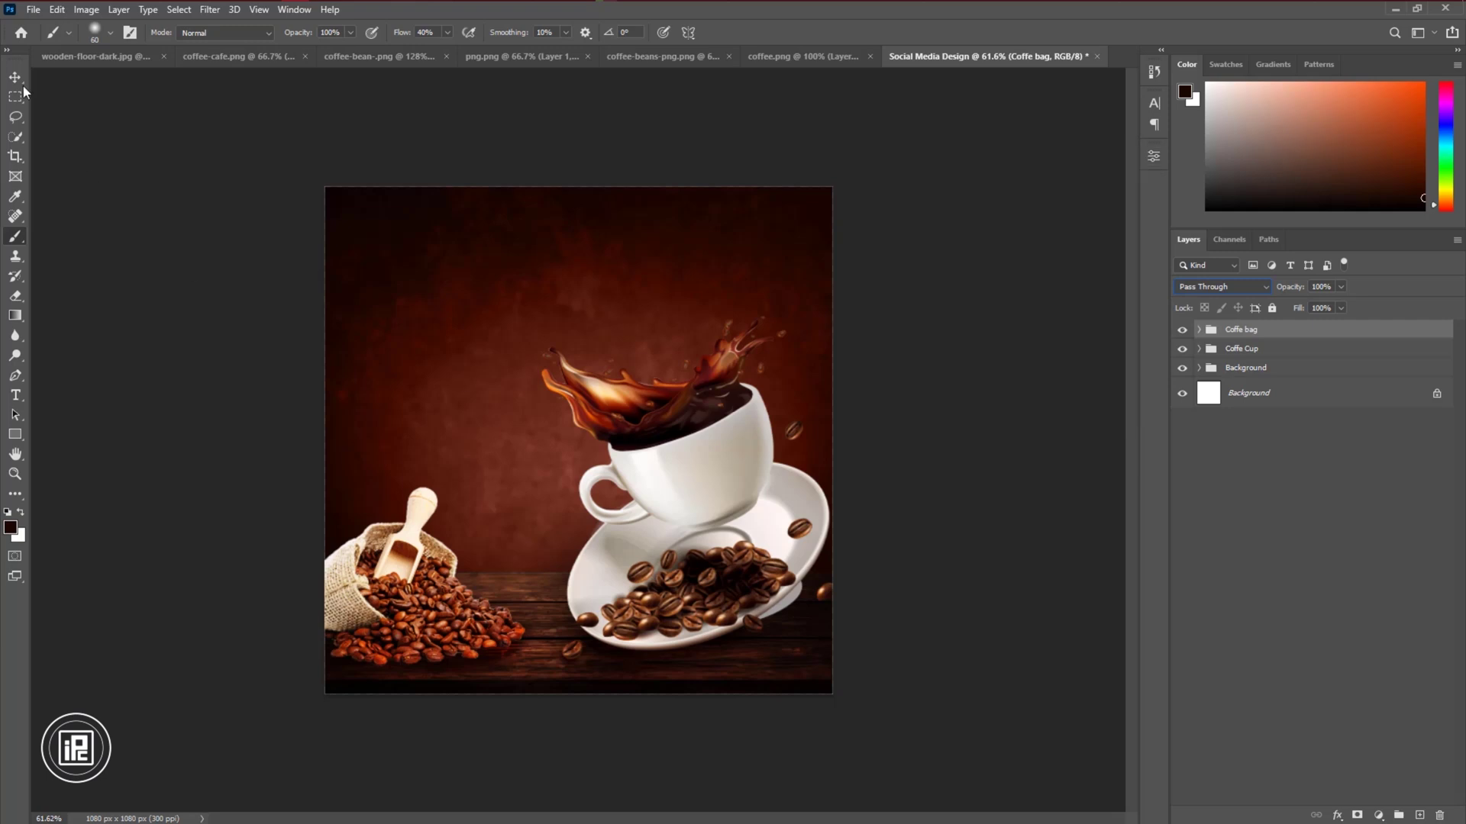
In png.png, lasso the upper-left leaf and the lower-left leaf and copy each onto its own layer
{"action": "key", "text": "v"}
{"action": "left_click", "coordinate": [387, 58]}
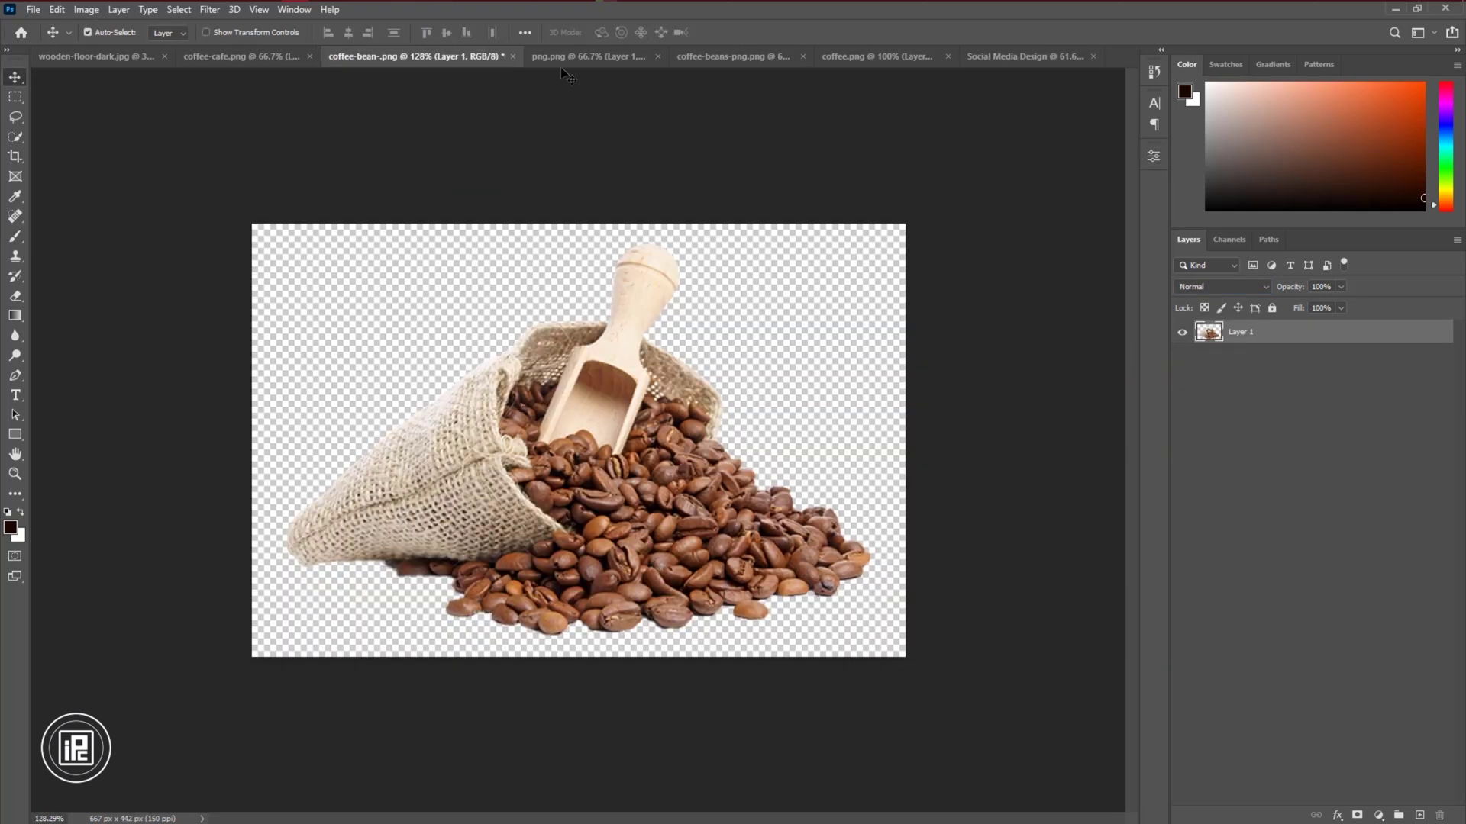
{"action": "left_click", "coordinate": [562, 58]}
{"action": "left_click", "coordinate": [16, 117]}
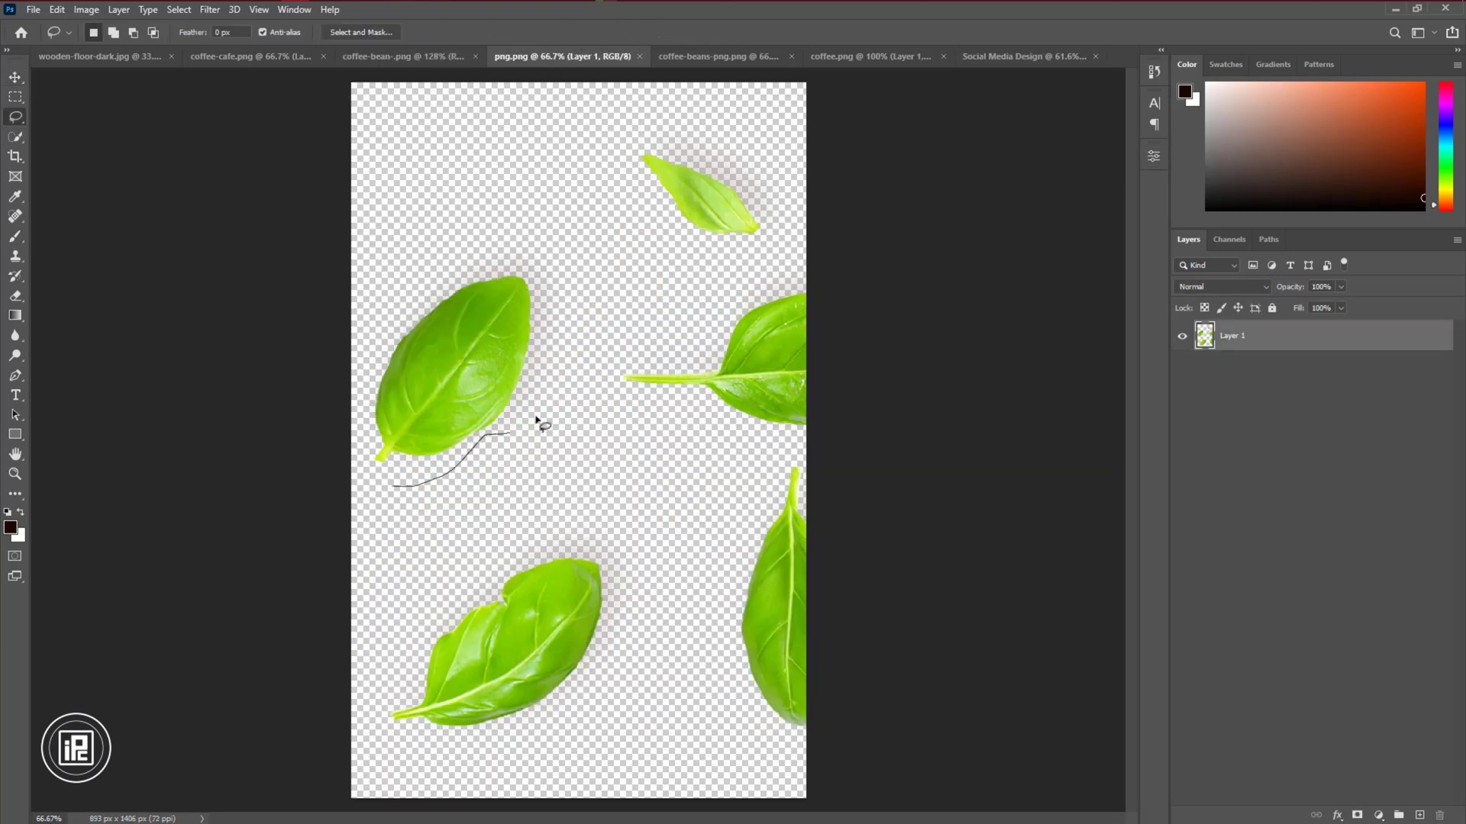
{"action": "mouse_move", "coordinate": [362, 380]}
{"action": "left_mouse_down"}
{"action": "mouse_move", "coordinate": [566, 287]}
{"action": "mouse_move", "coordinate": [535, 253]}
{"action": "left_mouse_up"}
{"action": "key", "text": "ctrl+j"}
{"action": "left_click", "coordinate": [1290, 370]}
{"action": "mouse_move", "coordinate": [385, 770]}
{"action": "left_mouse_down"}
{"action": "mouse_move", "coordinate": [629, 704]}
{"action": "mouse_move", "coordinate": [596, 522]}
{"action": "left_mouse_up"}
{"action": "key", "text": "ctrl+j"}
{"action": "key", "text": "v"}
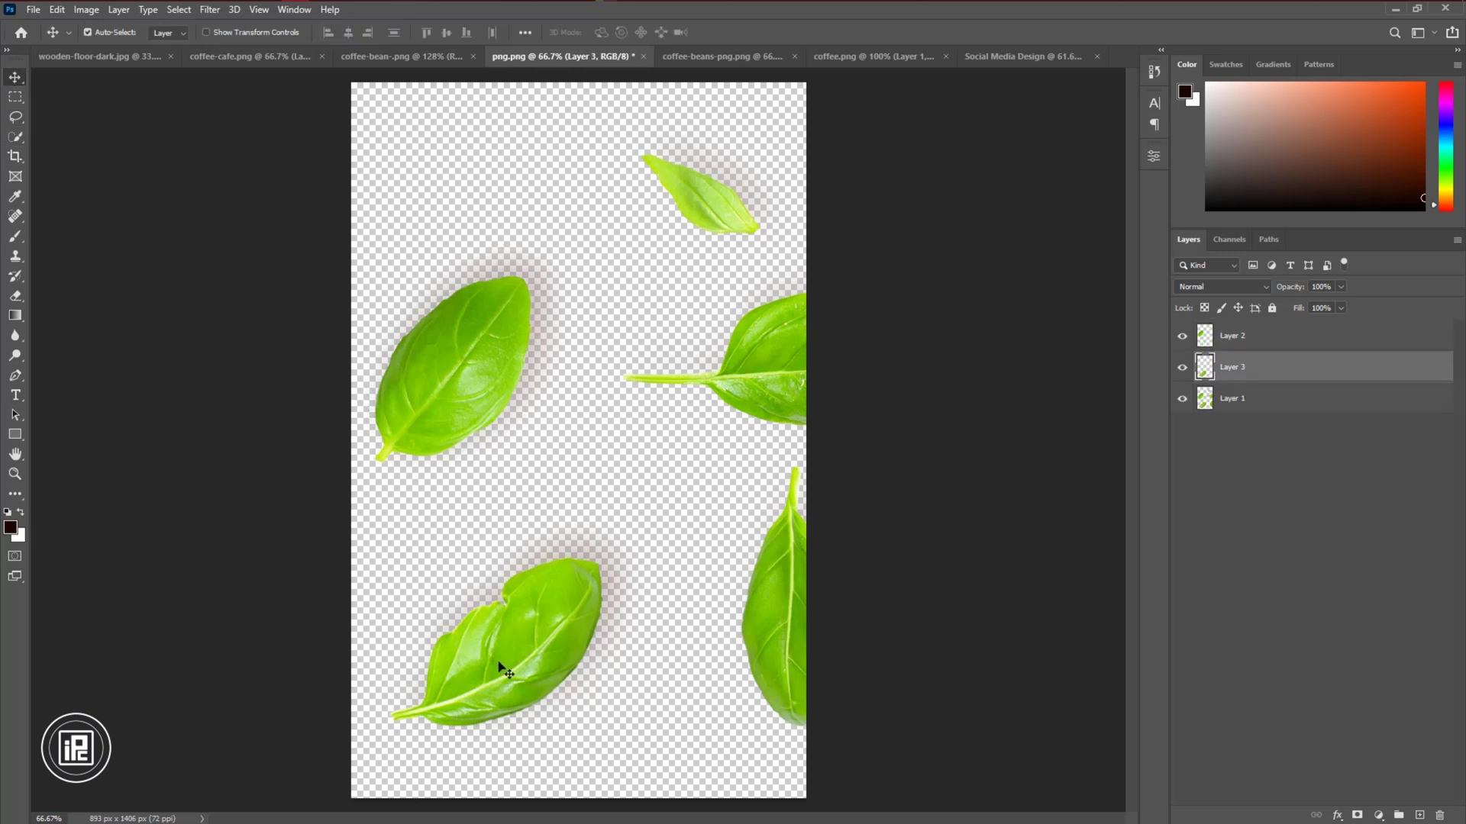
Bring the lower-left leaf into the Social Media Design document, shrink and flip it, and place it above the cup near the right edge
{"action": "left_click_drag", "start_coordinate": [540, 658], "coordinate": [803, 263]}
{"action": "key", "text": "ctrl+t"}
{"action": "left_click_drag", "start_coordinate": [941, 145], "coordinate": [750, 310]}
{"action": "left_click_drag", "start_coordinate": [725, 340], "coordinate": [812, 293]}
{"action": "right_click", "coordinate": [785, 261]}
{"action": "left_click", "coordinate": [851, 520]}
{"action": "key", "text": "Return"}
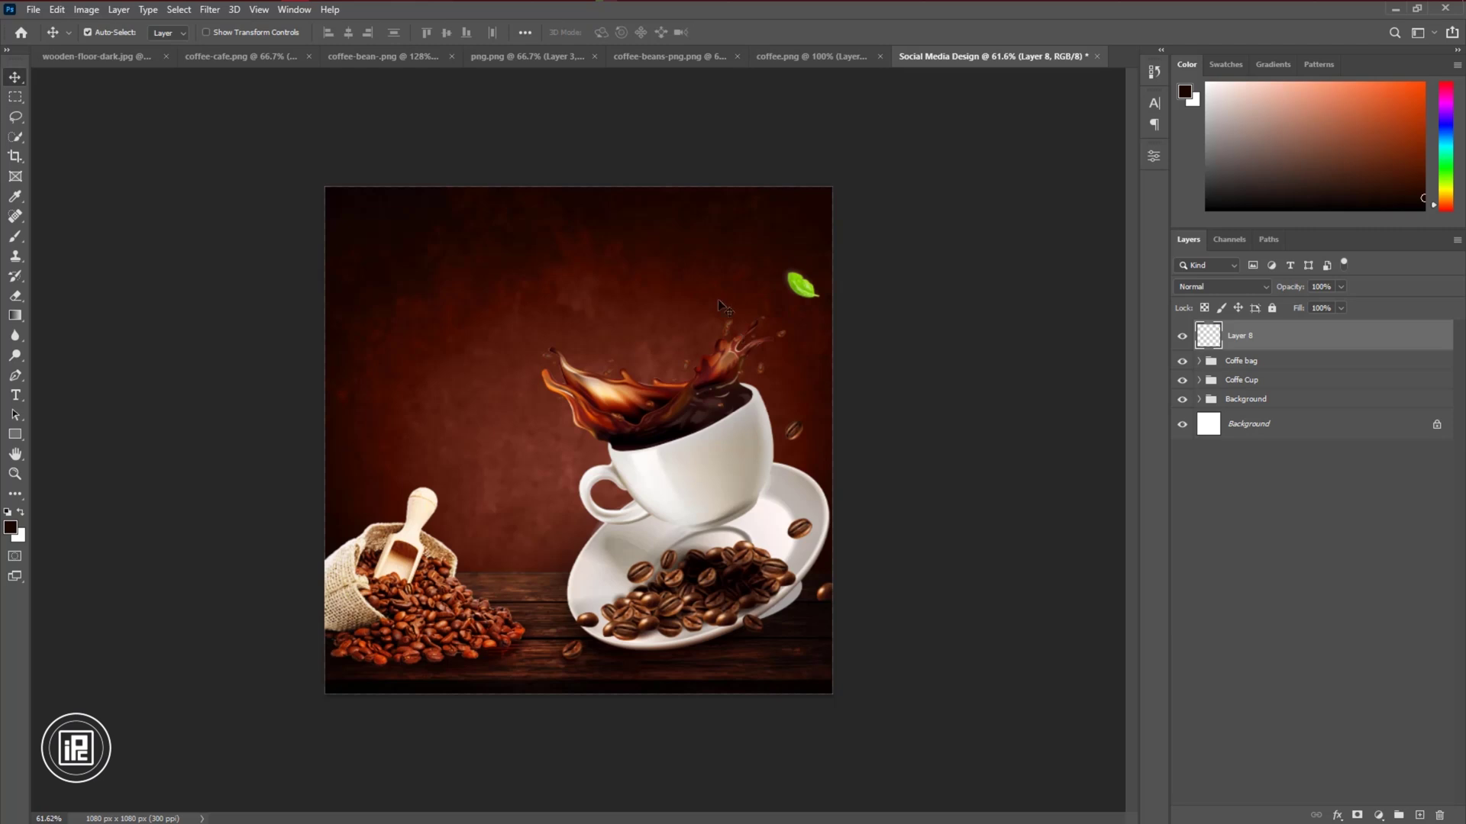
Bring the large leaf from coffee.png into the design and scale it down in the lower-left corner, over the bean sack
{"action": "left_click", "coordinate": [670, 57]}
{"action": "left_click", "coordinate": [834, 58]}
{"action": "left_click_drag", "start_coordinate": [610, 397], "coordinate": [374, 652]}
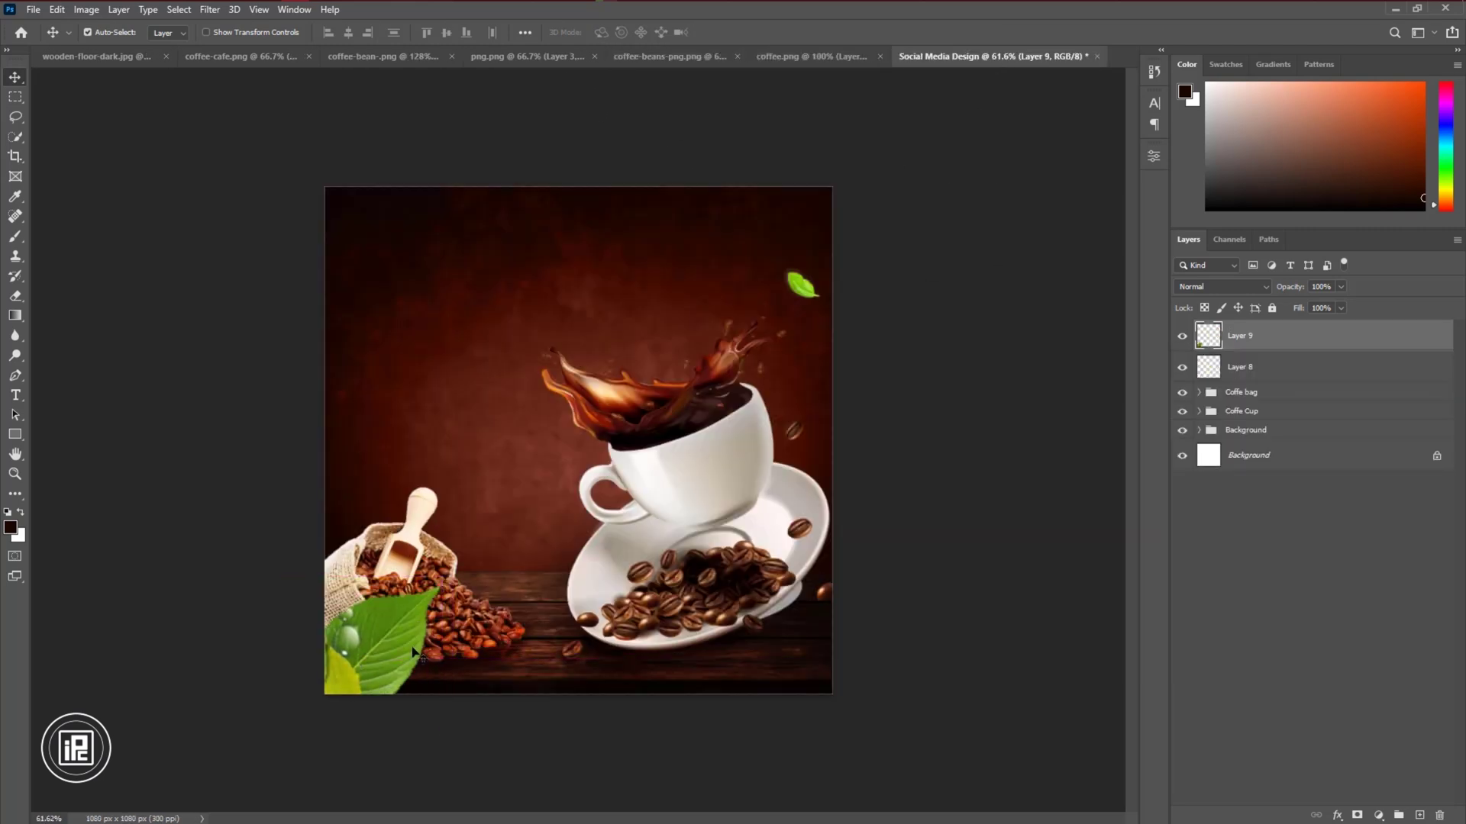
{"action": "key", "text": "ctrl+t"}
{"action": "left_click_drag", "start_coordinate": [442, 584], "coordinate": [430, 623]}
{"action": "key", "text": "Return"}
Duplicate the large leaf into the design's upper-right corner, then rotate, enlarge and distort it to run off the canvas
{"action": "left_click_drag", "start_coordinate": [537, 579], "coordinate": [749, 287], "text": "alt"}
{"action": "key", "text": "ctrl+t"}
{"action": "left_click_drag", "start_coordinate": [807, 358], "coordinate": [701, 227]}
{"action": "left_click_drag", "start_coordinate": [719, 295], "coordinate": [845, 189]}
{"action": "left_click_drag", "start_coordinate": [780, 248], "coordinate": [736, 310], "text": "ctrl"}
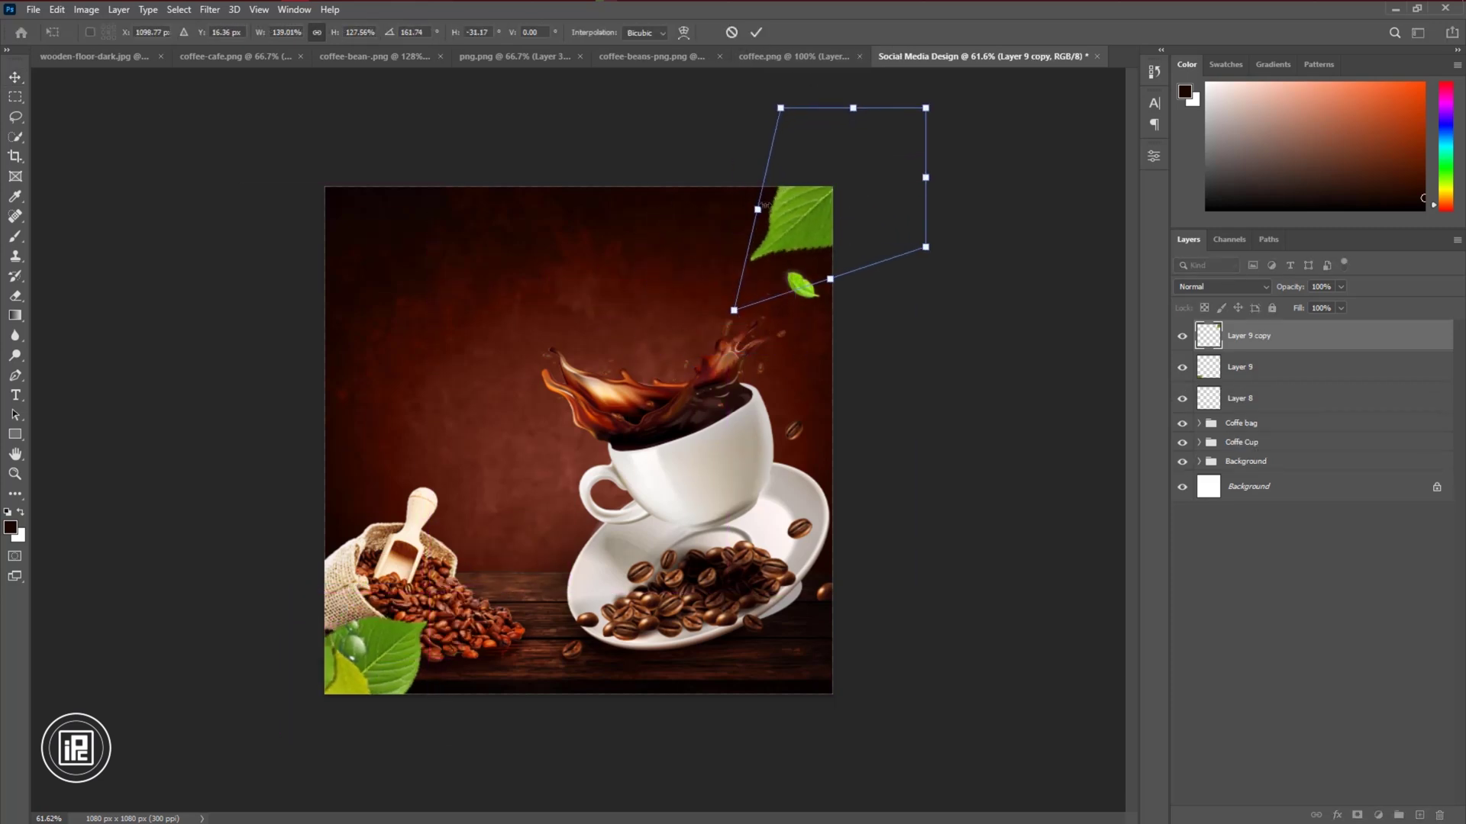
{"action": "key", "text": "Return"}
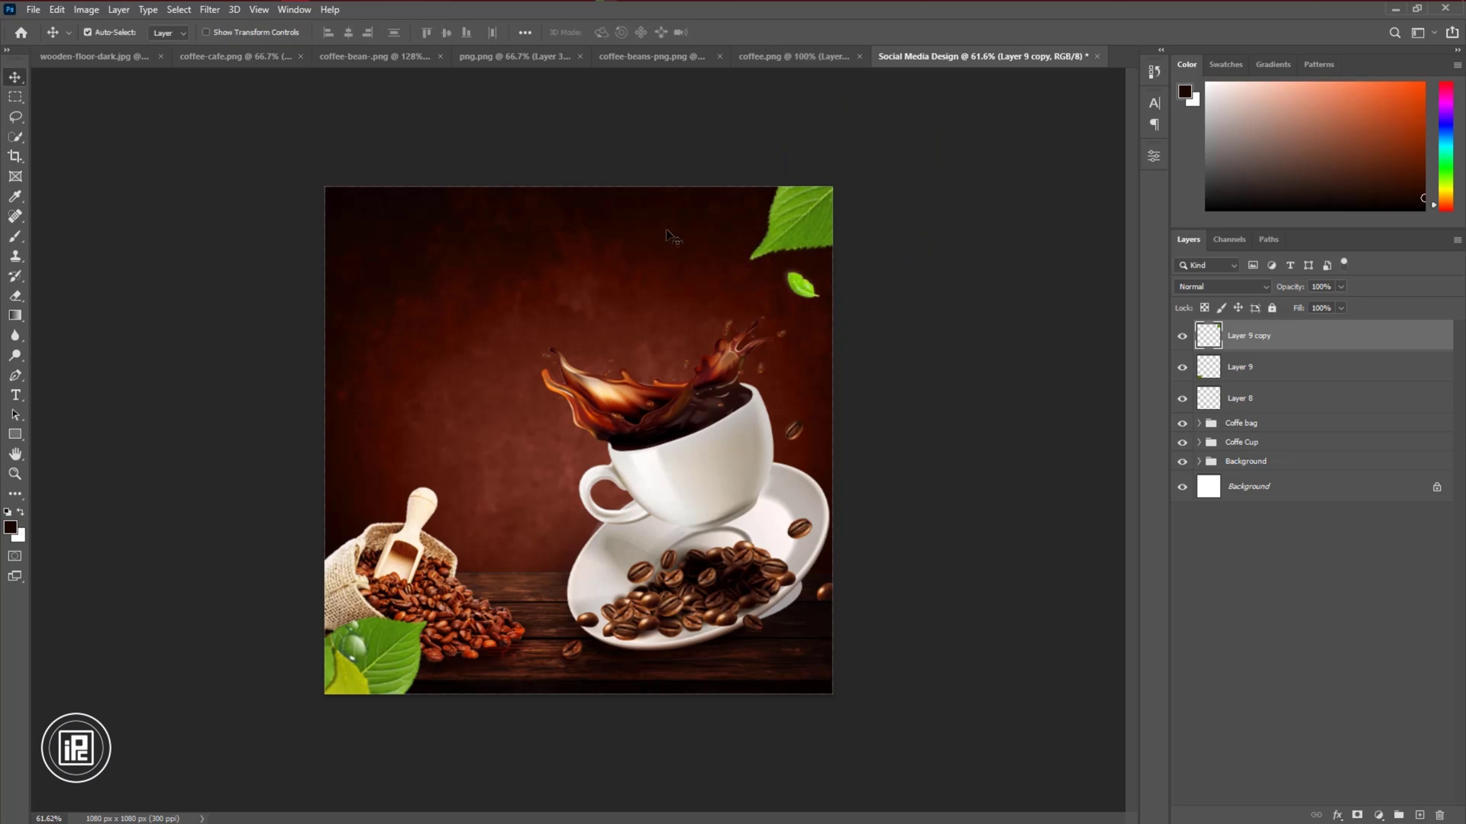
Bring the scattered beans from coffee-beans-png.png into the design and shrink them into the upper-left area
{"action": "left_click", "coordinate": [779, 58]}
{"action": "left_click", "coordinate": [694, 58]}
{"action": "left_click_drag", "start_coordinate": [920, 248], "coordinate": [432, 333]}
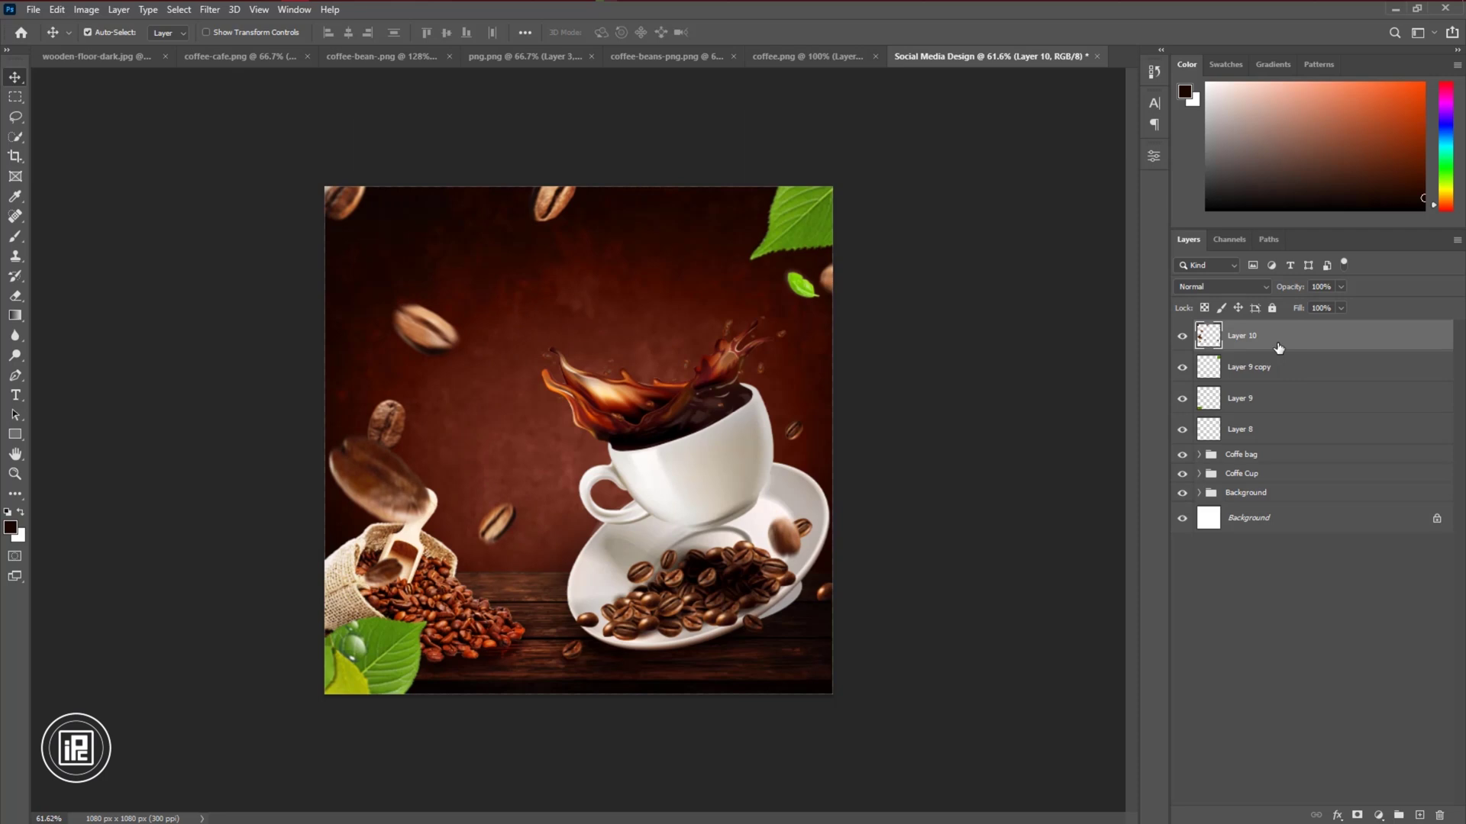
{"action": "key", "text": "ctrl+t"}
{"action": "left_click_drag", "start_coordinate": [1063, 115], "coordinate": [955, 186]}
{"action": "key", "text": "Return"}
{"action": "left_click_drag", "start_coordinate": [395, 352], "coordinate": [127, 206], "text": "ctrl"}
{"action": "key", "text": "ctrl+t"}
{"action": "left_click_drag", "start_coordinate": [686, 443], "coordinate": [412, 271]}
{"action": "left_click_drag", "start_coordinate": [378, 215], "coordinate": [438, 281]}
{"action": "key", "text": "Return"}
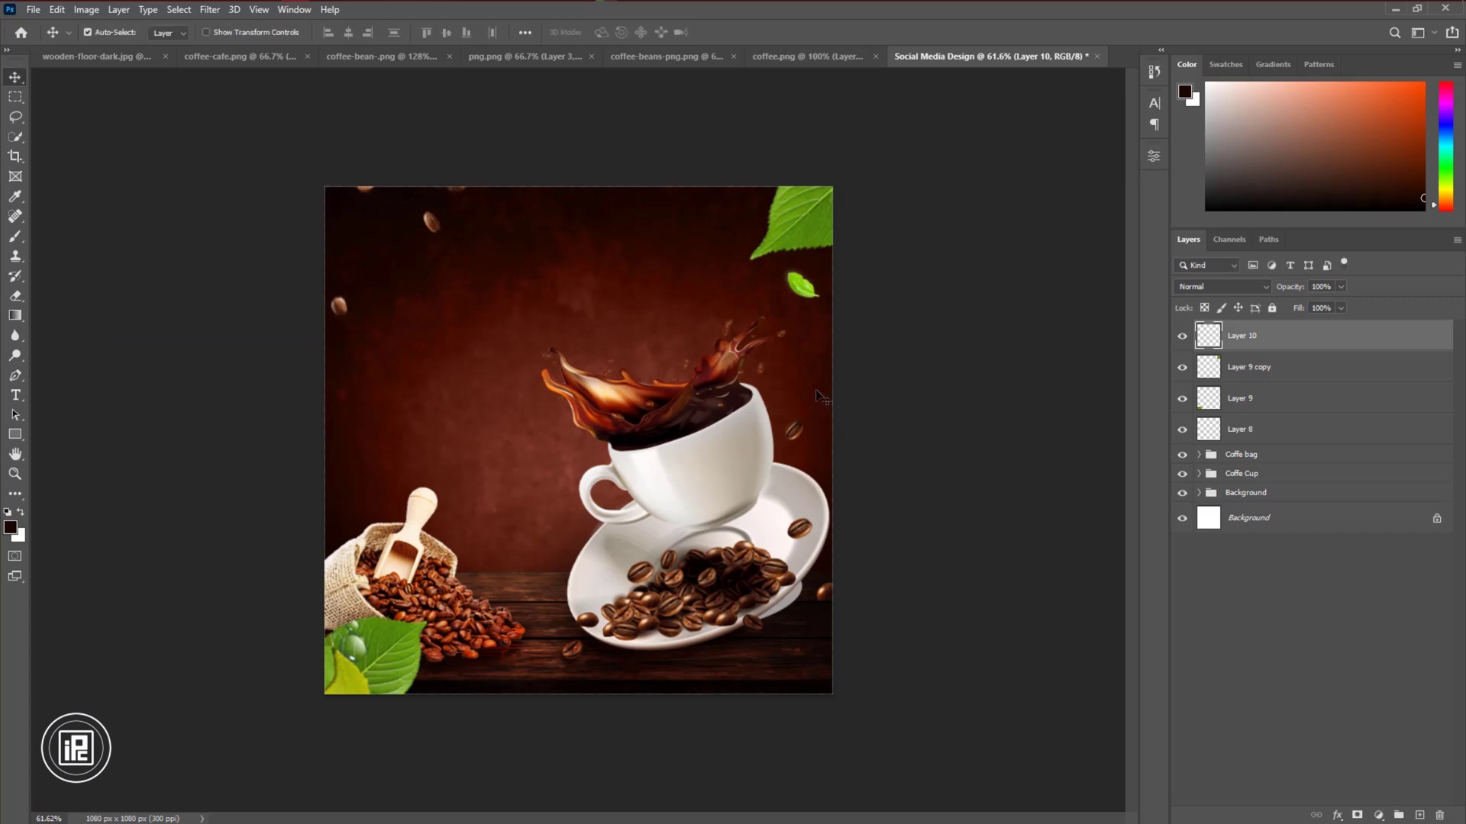
Duplicate the small leaf three times, placing transformed copies at the lower right, beside the saucer and at the upper left
{"action": "left_click", "coordinate": [1264, 375]}
{"action": "left_click_drag", "start_coordinate": [801, 296], "coordinate": [784, 666]}
{"action": "key", "text": "ctrl+t"}
{"action": "key", "text": "Return"}
{"action": "key", "text": "ctrl+t"}
{"action": "key", "text": "Return"}
{"action": "key", "text": "ctrl+t"}
{"action": "left_click", "coordinate": [756, 32]}
Duplicate the scattered beans toward the upper-right edge and move both bean layers below all the leaf layers
{"action": "left_click_drag", "start_coordinate": [435, 224], "coordinate": [897, 267]}
{"action": "left_click", "coordinate": [1283, 367], "text": "shift"}
{"action": "left_click_drag", "start_coordinate": [1282, 368], "coordinate": [1273, 565]}
{"action": "left_click", "coordinate": [1273, 492]}
{"action": "left_click", "coordinate": [1286, 343], "text": "shift"}
Apply a Gaussian Blur to the small leaf in the lower-right corner
{"action": "left_click", "coordinate": [1294, 404]}
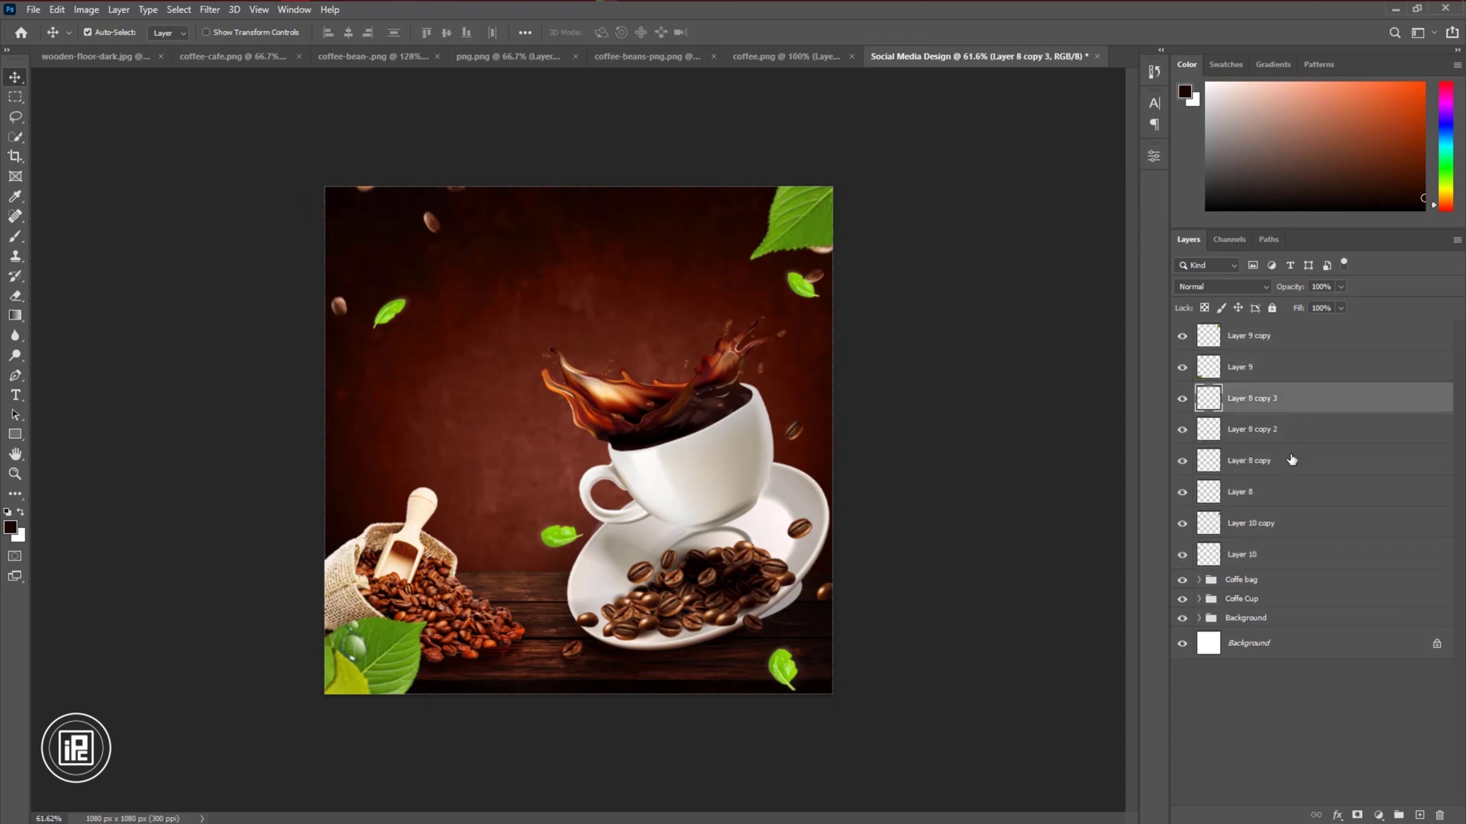
{"action": "left_click", "coordinate": [209, 9]}
{"action": "mouse_move", "coordinate": [229, 193]}
{"action": "left_click", "coordinate": [432, 263]}
{"action": "left_click_drag", "start_coordinate": [796, 163], "coordinate": [1042, 132]}
{"action": "left_click", "coordinate": [1059, 176]}
Reapply the same Gaussian Blur to the large leaf in the upper-right corner
{"action": "left_click", "coordinate": [1261, 340]}
{"action": "left_click", "coordinate": [209, 9]}
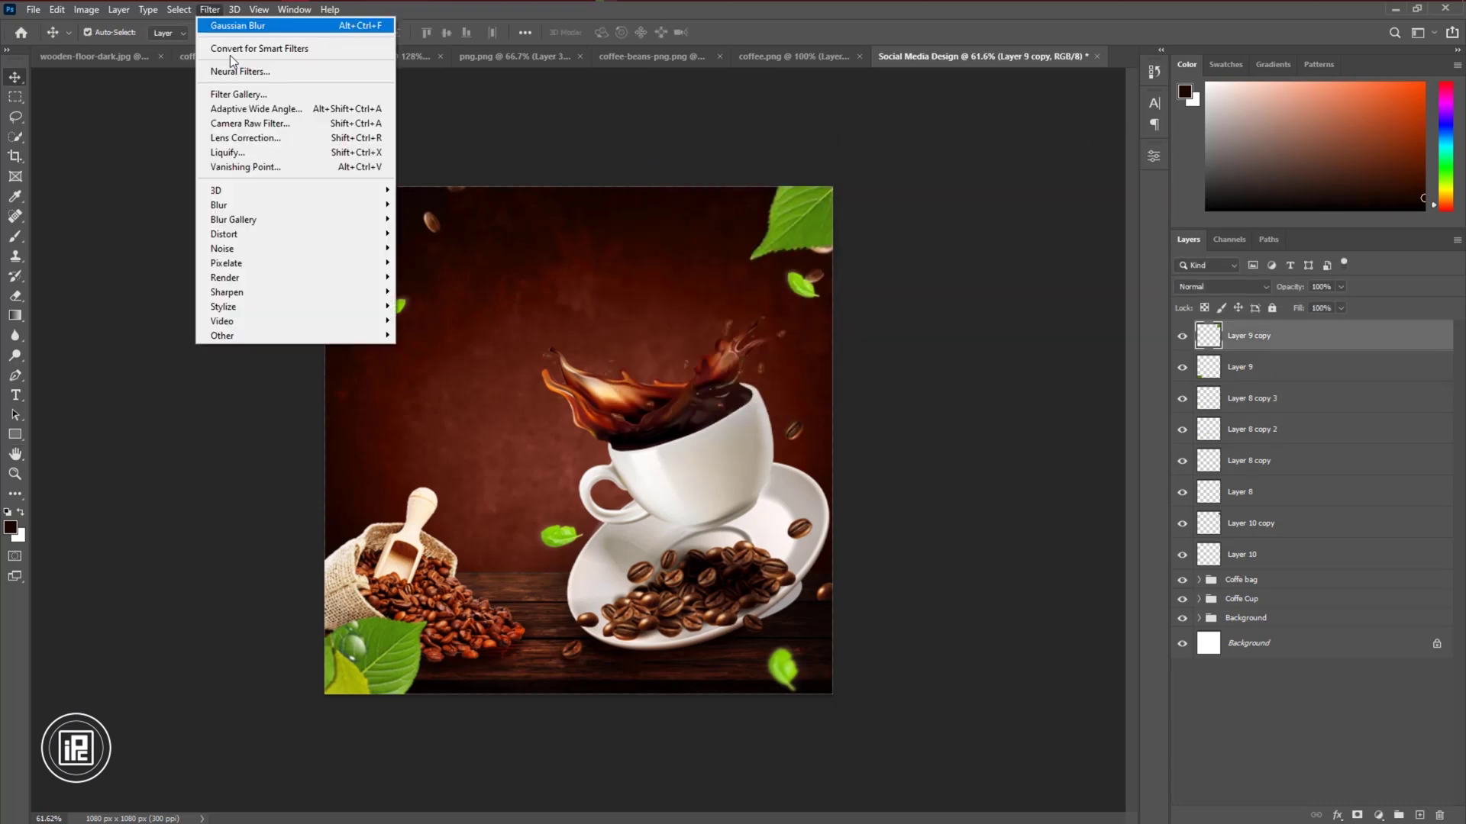
{"action": "left_click", "coordinate": [381, 641]}
{"action": "left_click", "coordinate": [381, 641]}
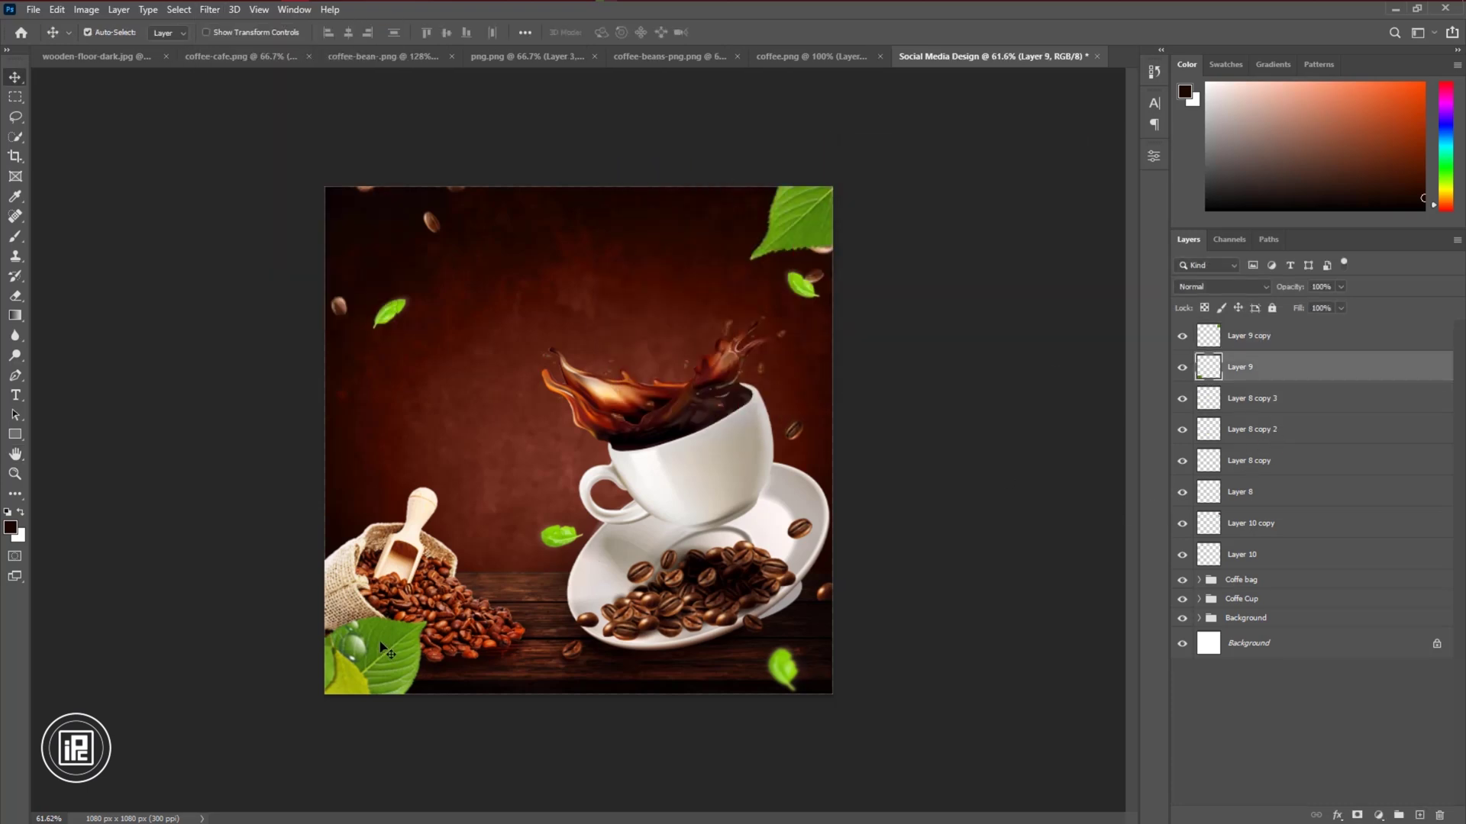
{"action": "left_click", "coordinate": [207, 11]}
{"action": "left_click", "coordinate": [594, 441]}
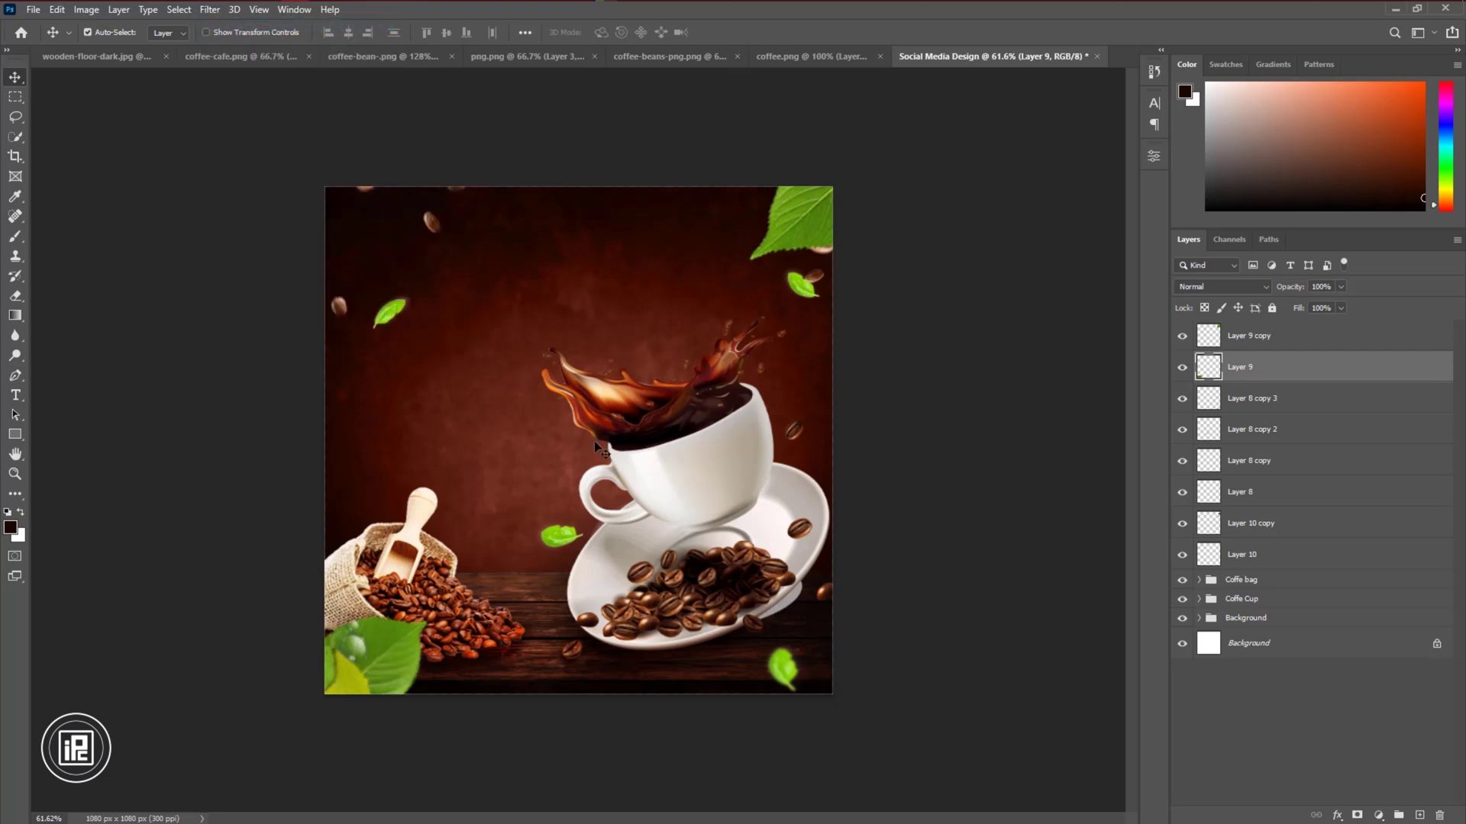
{"action": "left_click", "coordinate": [790, 241]}
{"action": "left_click", "coordinate": [209, 9]}
{"action": "left_click", "coordinate": [290, 25]}
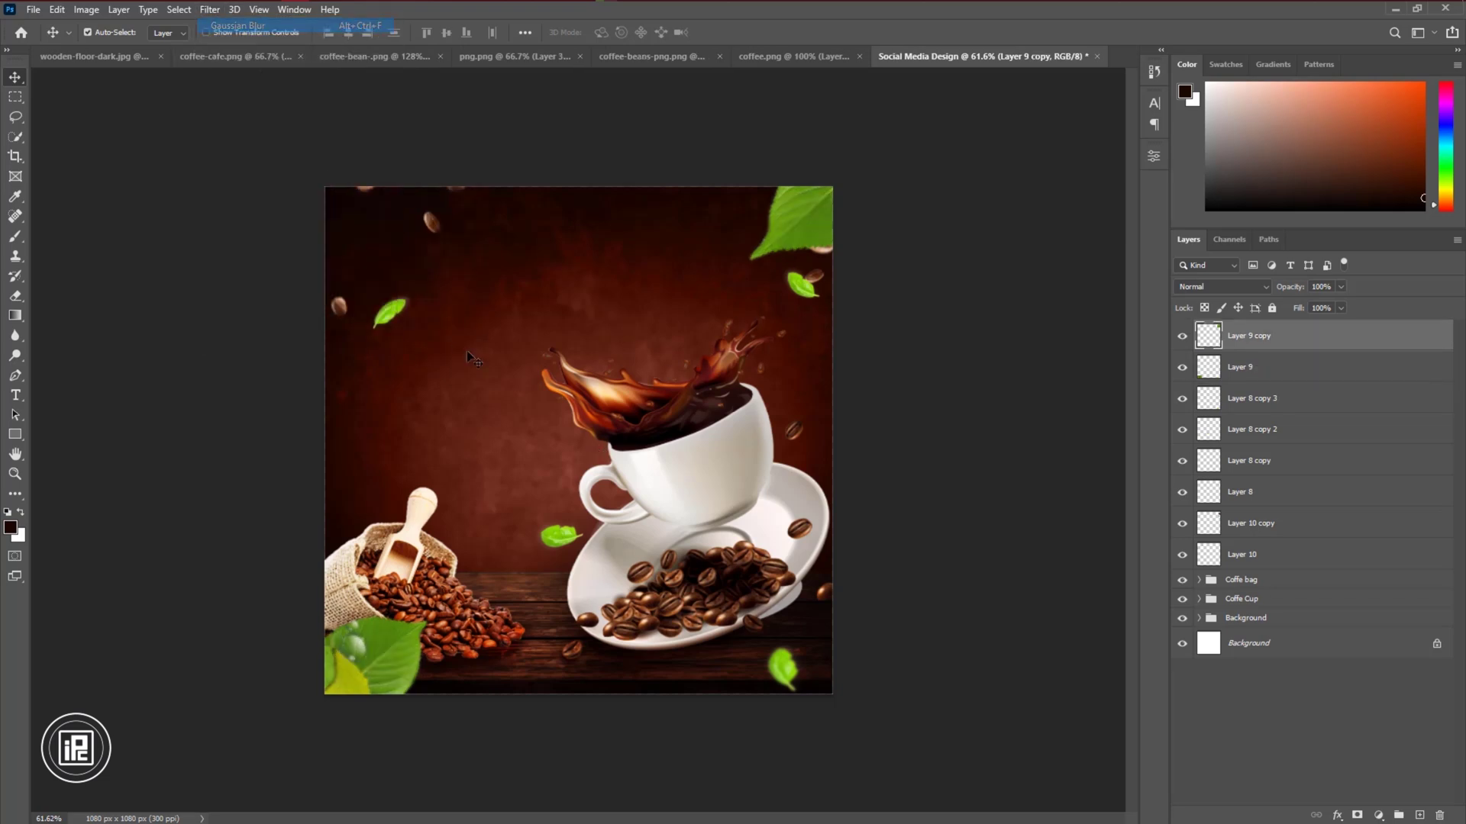
Blur the small leaf beside the saucer with a Gaussian Blur of 4.7 pixels radius
{"action": "left_click", "coordinate": [559, 539]}
{"action": "left_click", "coordinate": [209, 9]}
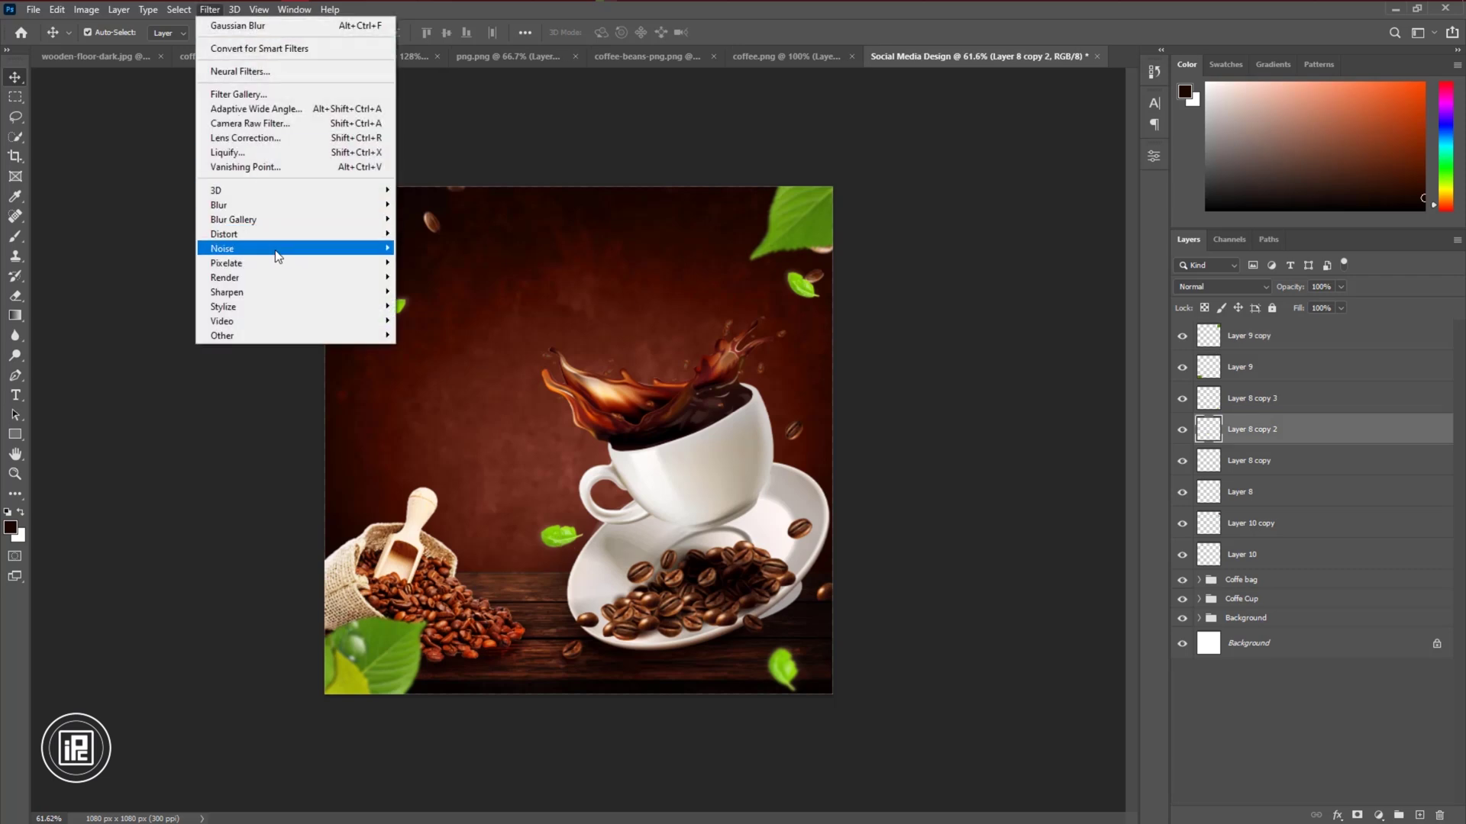
{"action": "mouse_move", "coordinate": [229, 205]}
{"action": "left_click", "coordinate": [442, 261]}
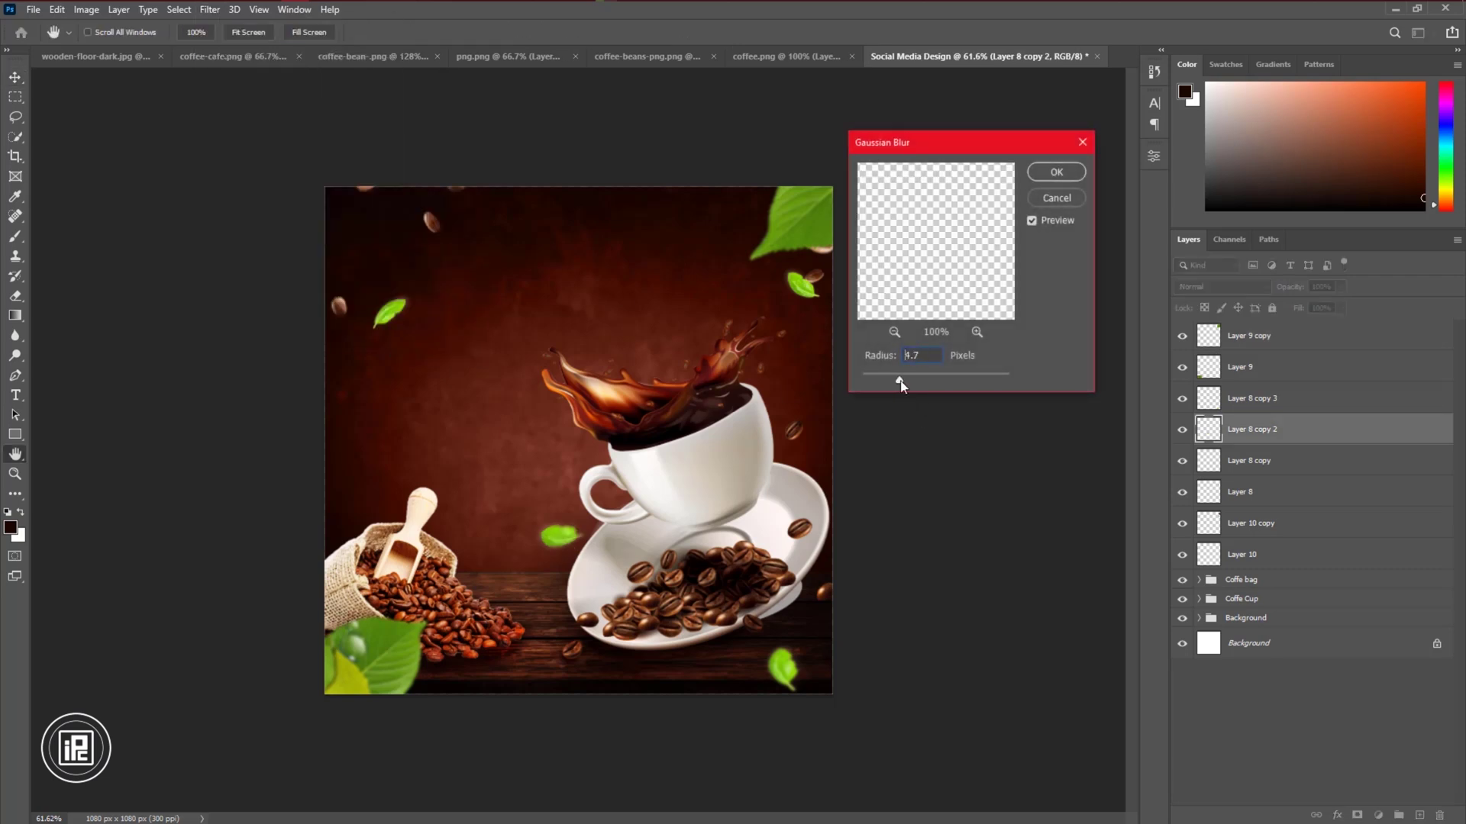
{"action": "left_click", "coordinate": [1053, 173]}
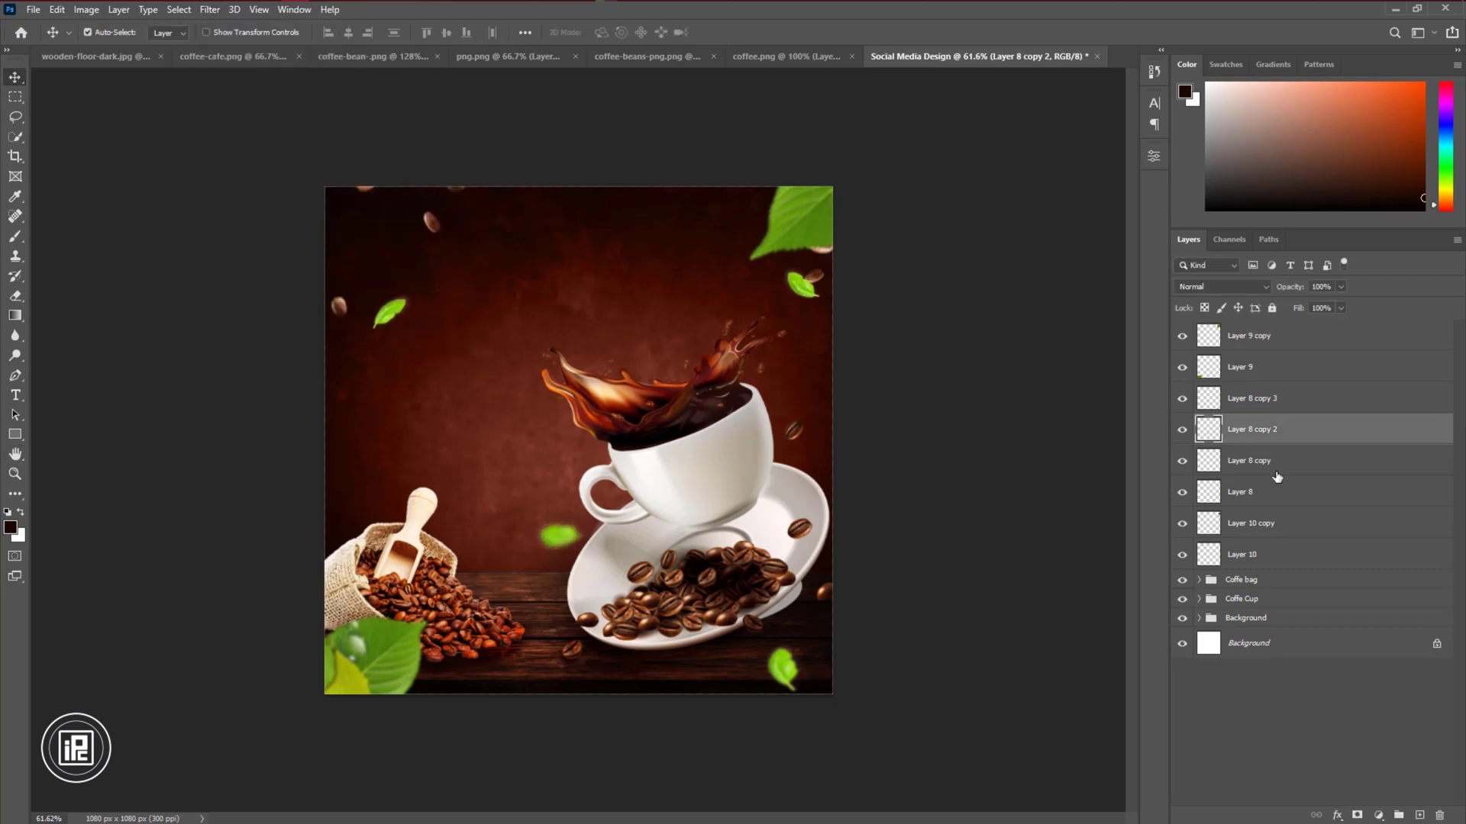
Reapply the last Gaussian Blur to the small leaves at the upper left and upper right
{"action": "left_click", "coordinate": [1273, 461]}
{"action": "left_click", "coordinate": [204, 16]}
{"action": "left_click", "coordinate": [237, 25]}
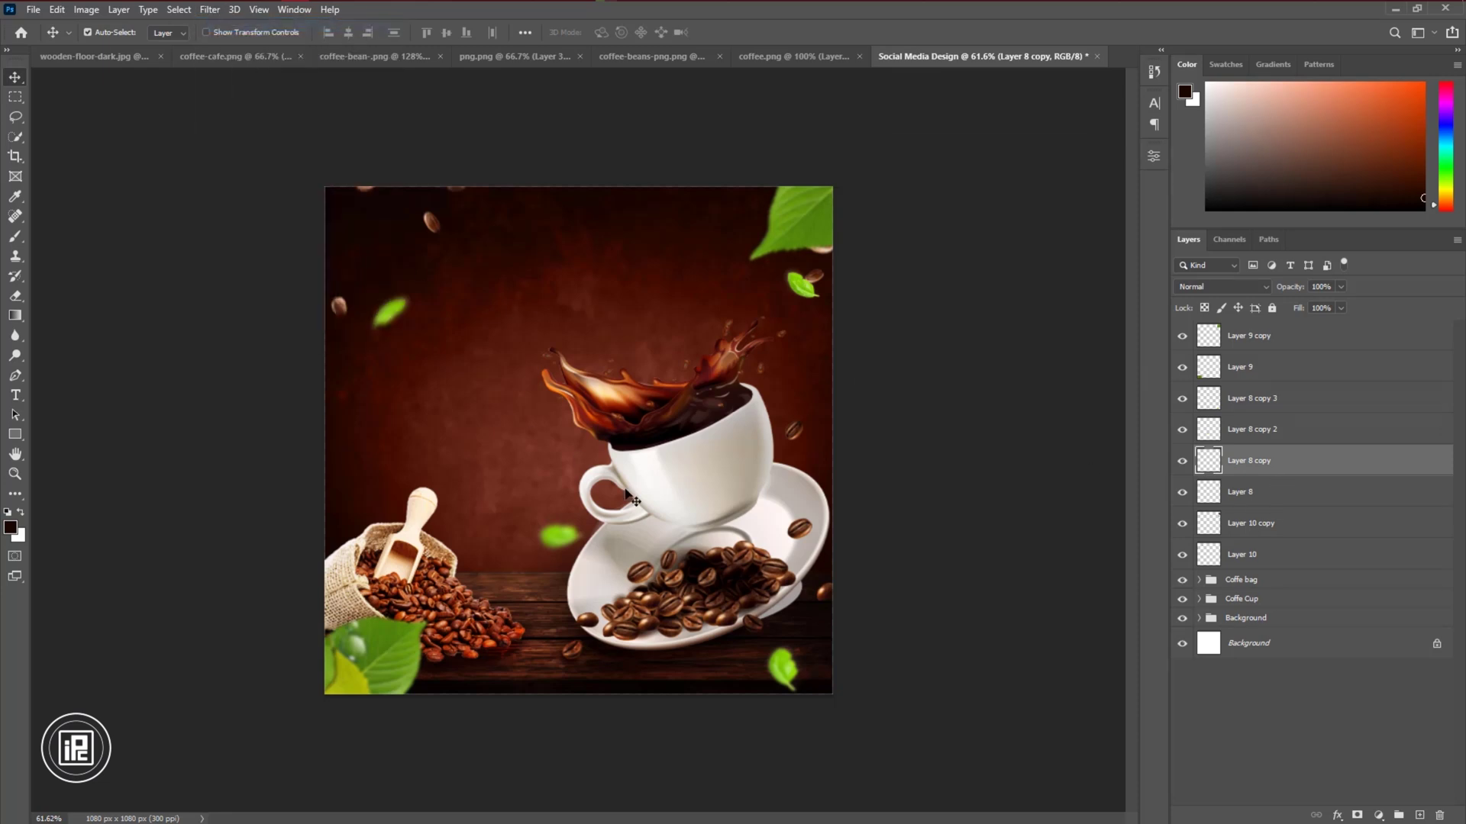
{"action": "left_click", "coordinate": [1275, 492]}
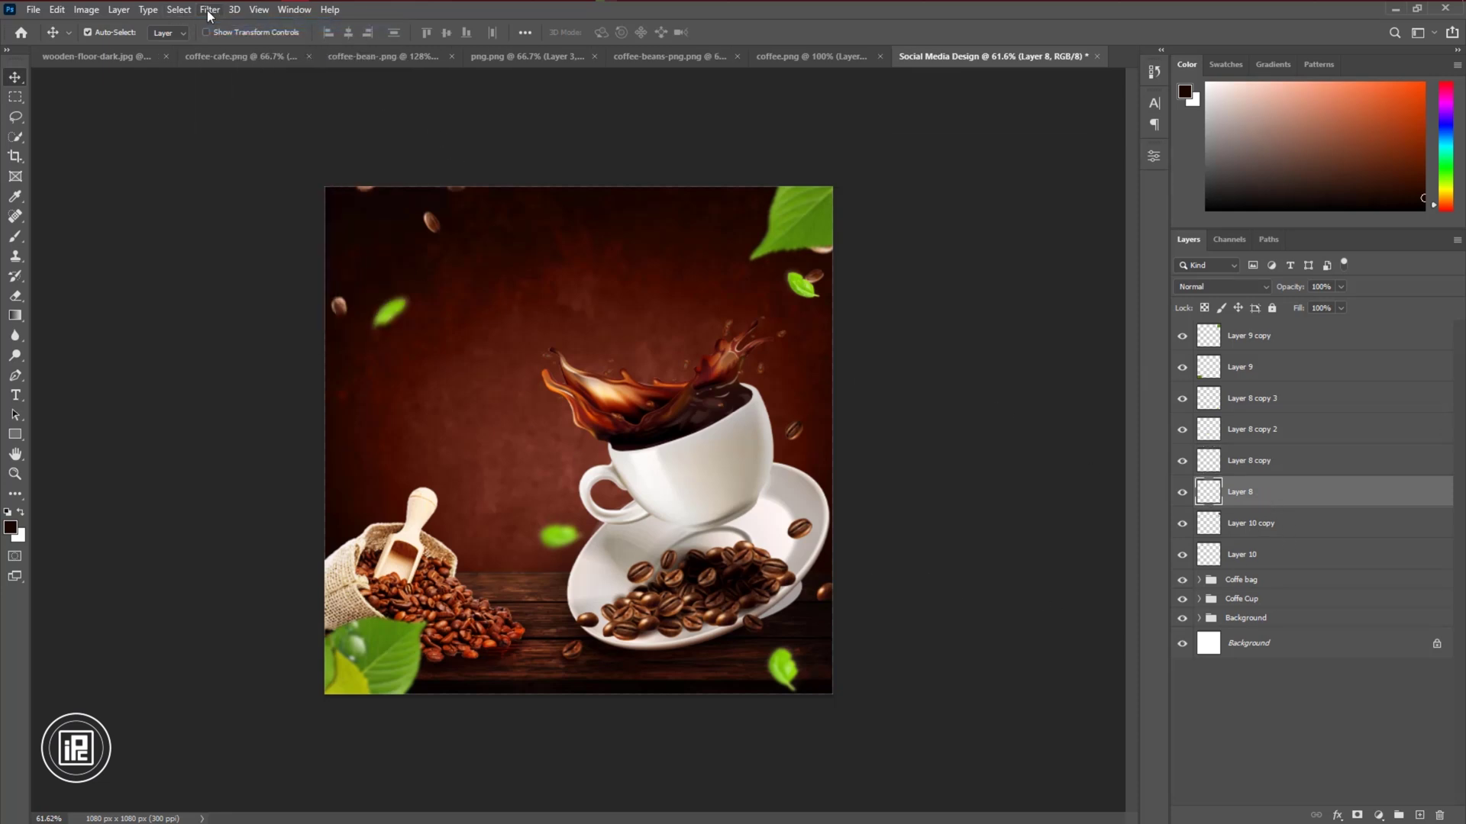
{"action": "left_click", "coordinate": [208, 10]}
{"action": "left_click", "coordinate": [244, 29]}
Apply a Gaussian Blur of 2.6 pixels to the copied beans layer and repeat it on the original beans layer
{"action": "left_click", "coordinate": [1264, 524]}
{"action": "left_click", "coordinate": [210, 9]}
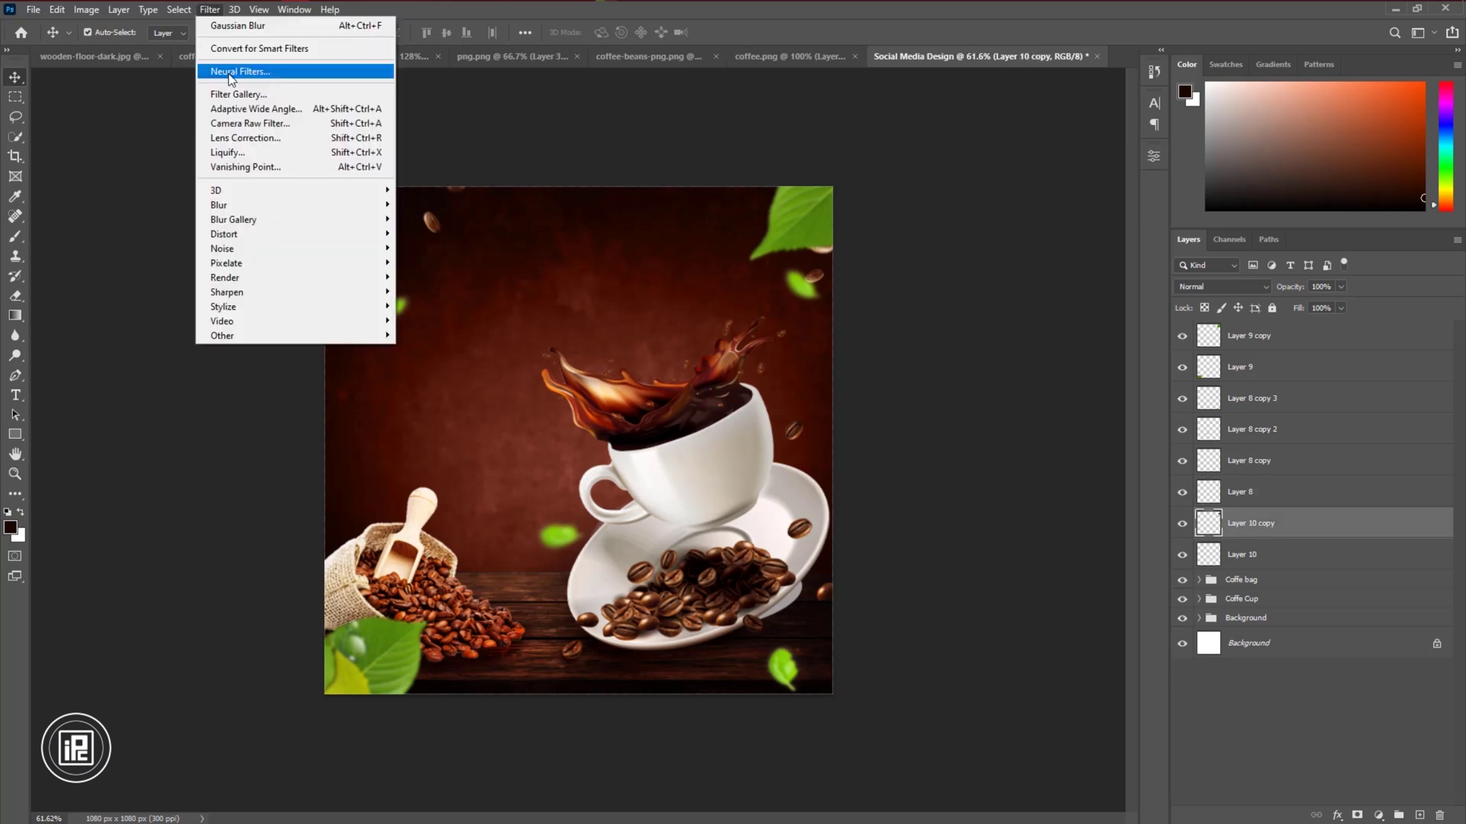
{"action": "mouse_move", "coordinate": [367, 204]}
{"action": "left_click", "coordinate": [435, 262]}
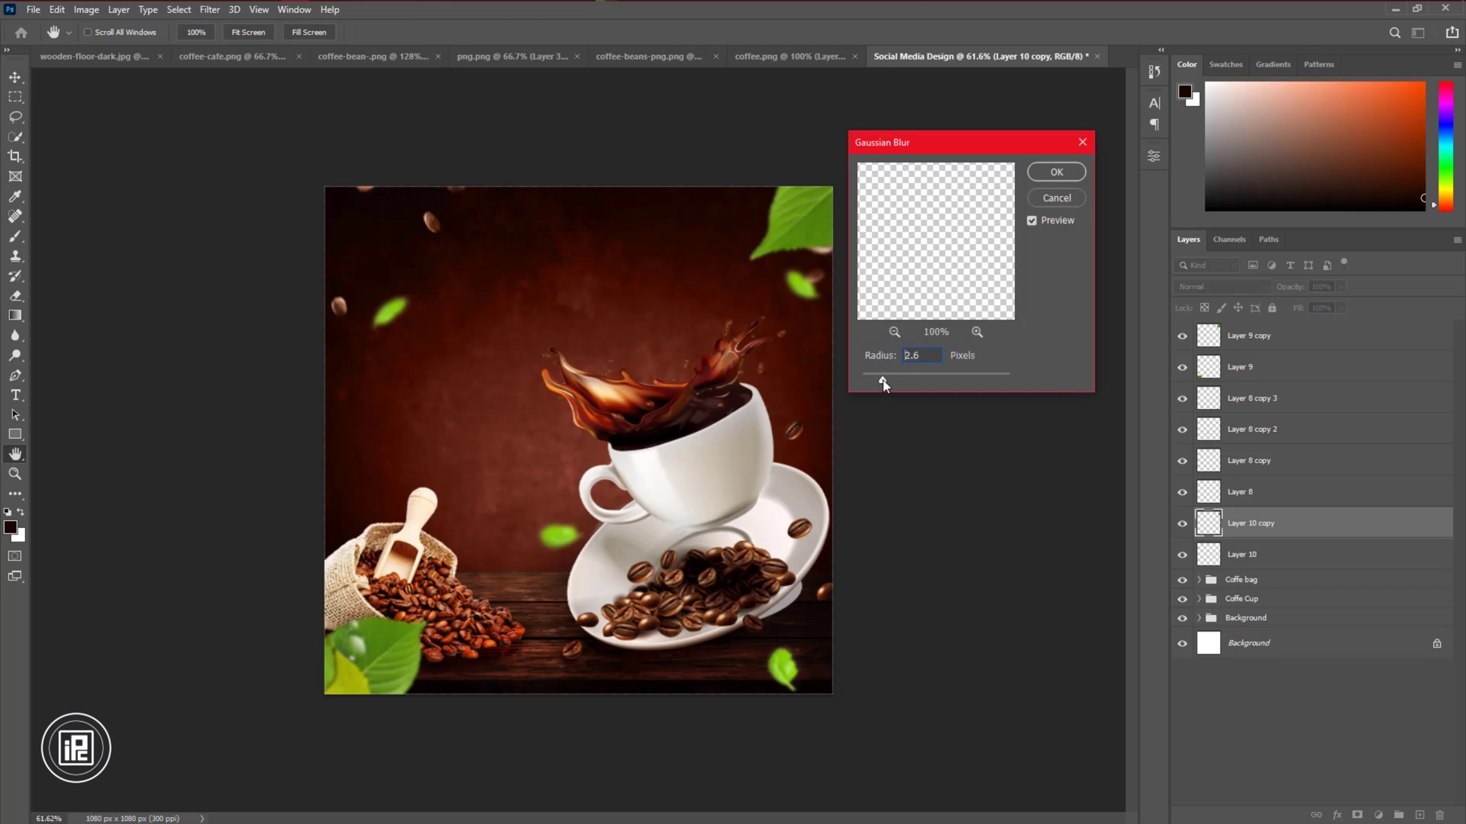
{"action": "left_click", "coordinate": [1059, 176]}
{"action": "left_click", "coordinate": [209, 9]}
{"action": "left_click", "coordinate": [227, 27]}
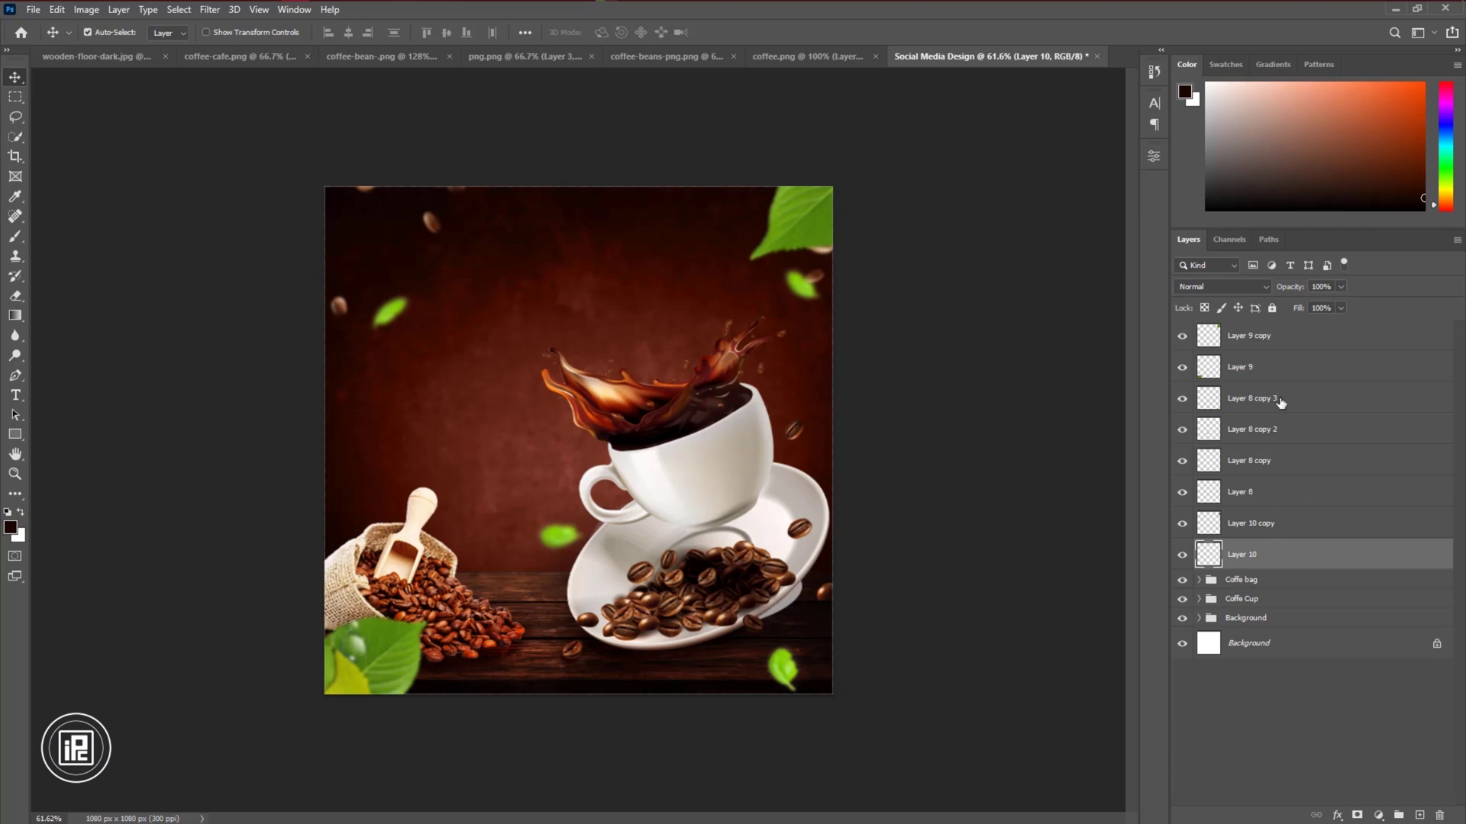
Group all the leaf and scattered bean layers and name the group "Coffee aand leaf"
{"action": "left_click", "coordinate": [1271, 336], "text": "shift"}
{"action": "key", "text": "ctrl+g"}
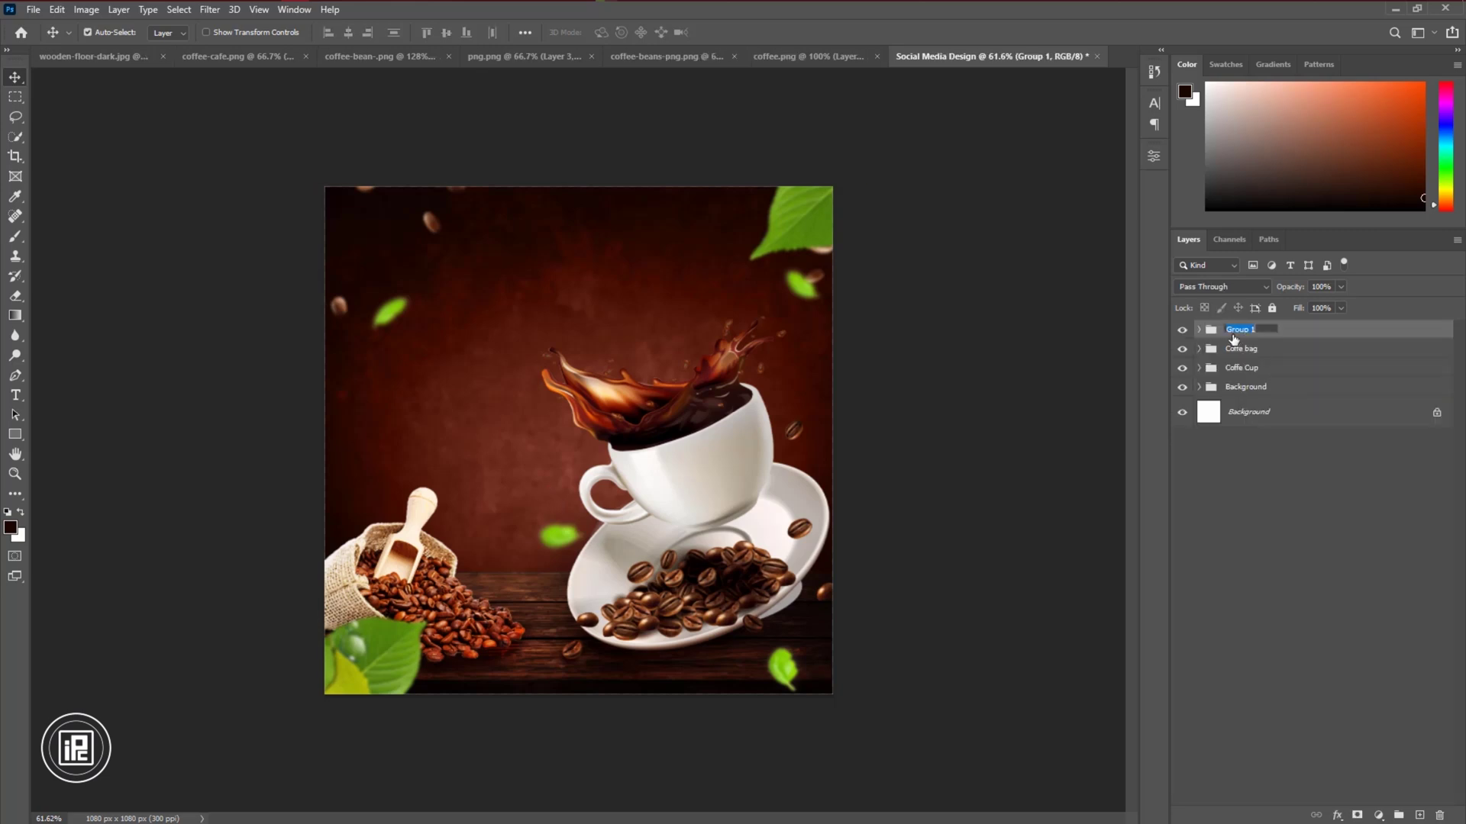
{"action": "key", "text": "Return"}
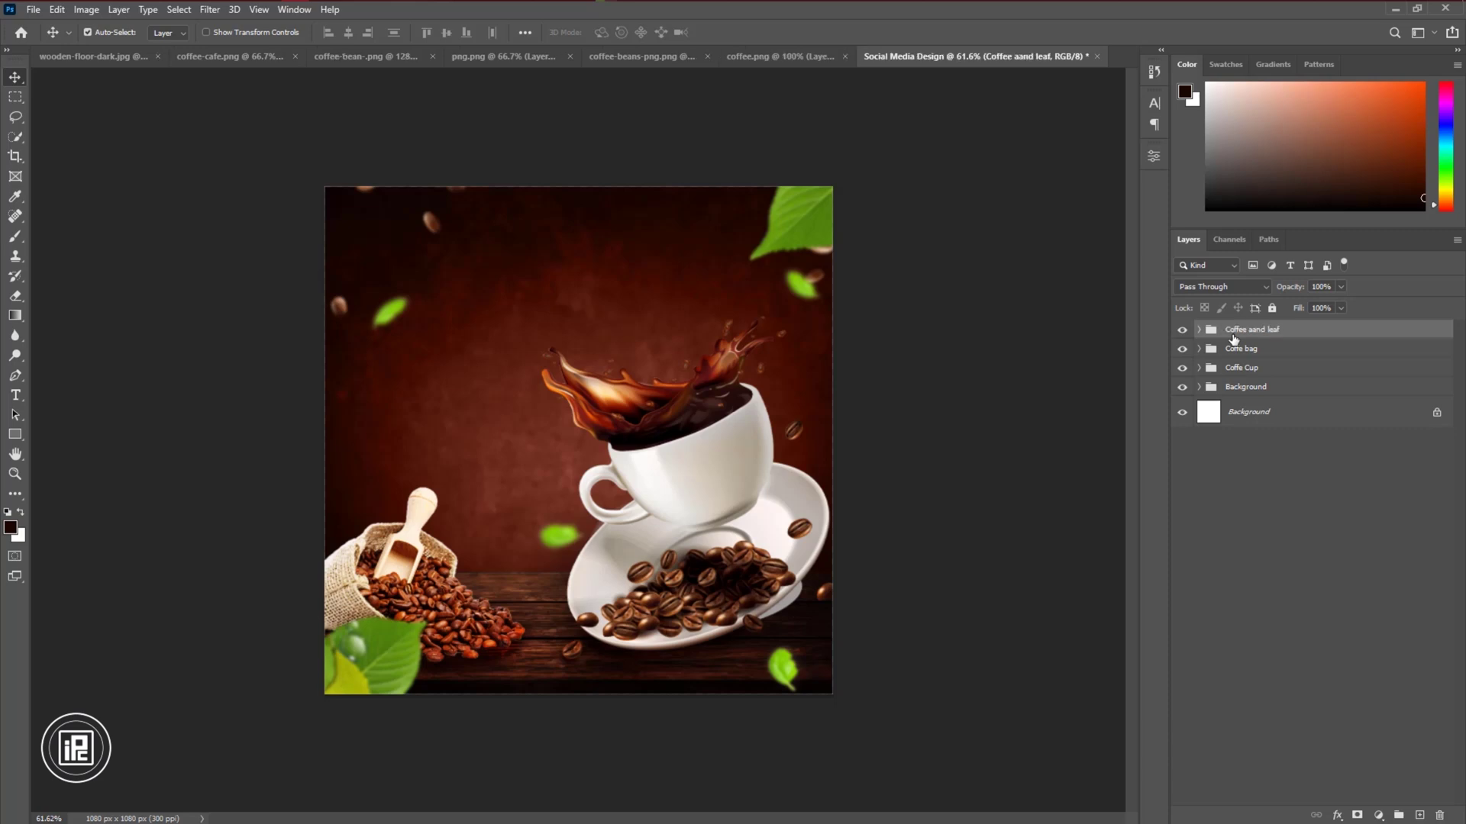
Add two separate text layers above the cup reading "old day" and "coffee" in the Henrik font
{"action": "left_click", "coordinate": [15, 394]}
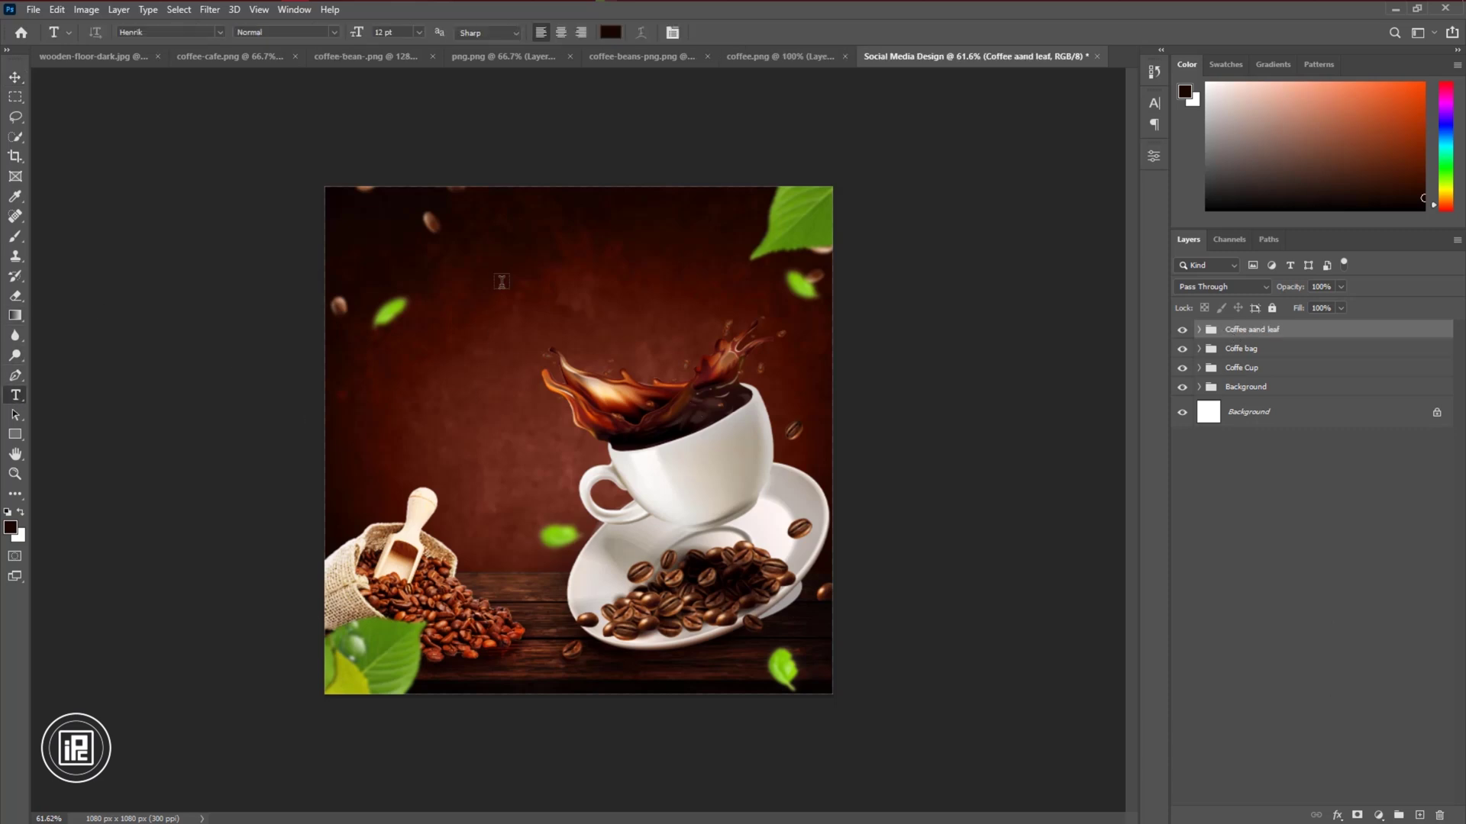
{"action": "left_click", "coordinate": [540, 241]}
{"action": "key", "text": "BackSpace"}
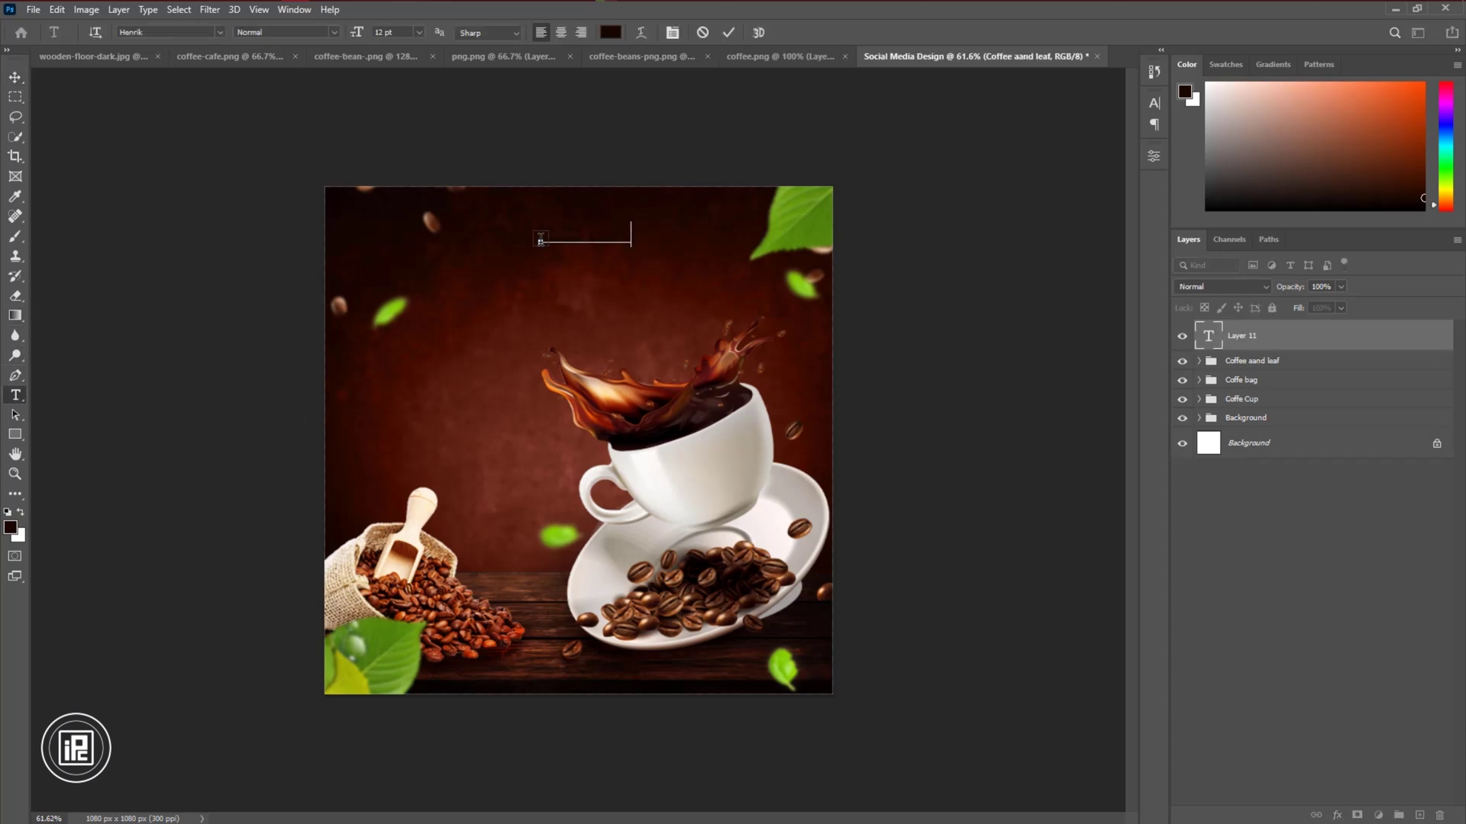
{"action": "left_click", "coordinate": [728, 32]}
{"action": "left_click", "coordinate": [556, 290]}
{"action": "type", "text": "coffe"}
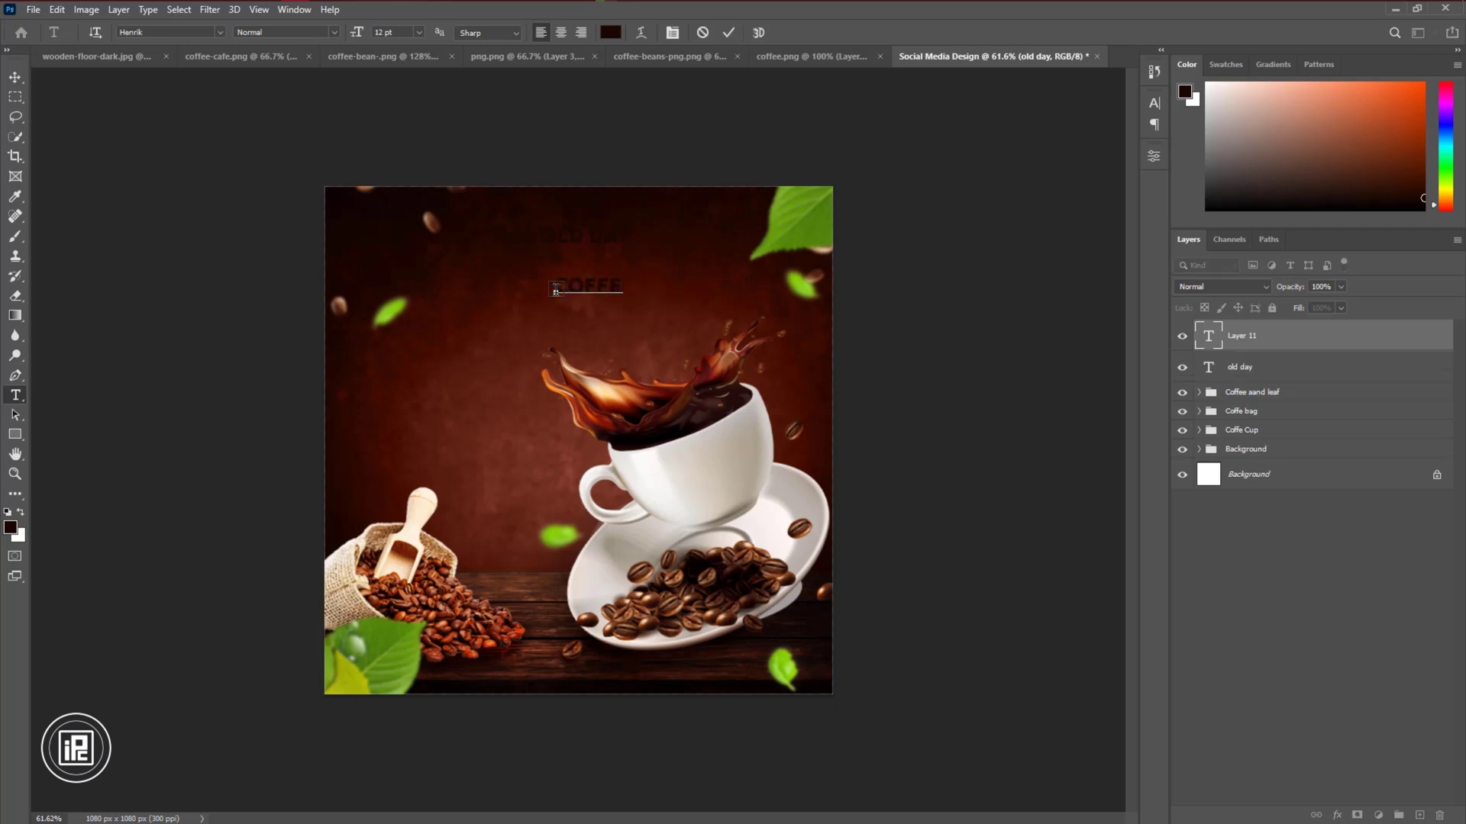
{"action": "left_click", "coordinate": [728, 33]}
Set the colour of both text layers to white
{"action": "left_click", "coordinate": [1154, 102]}
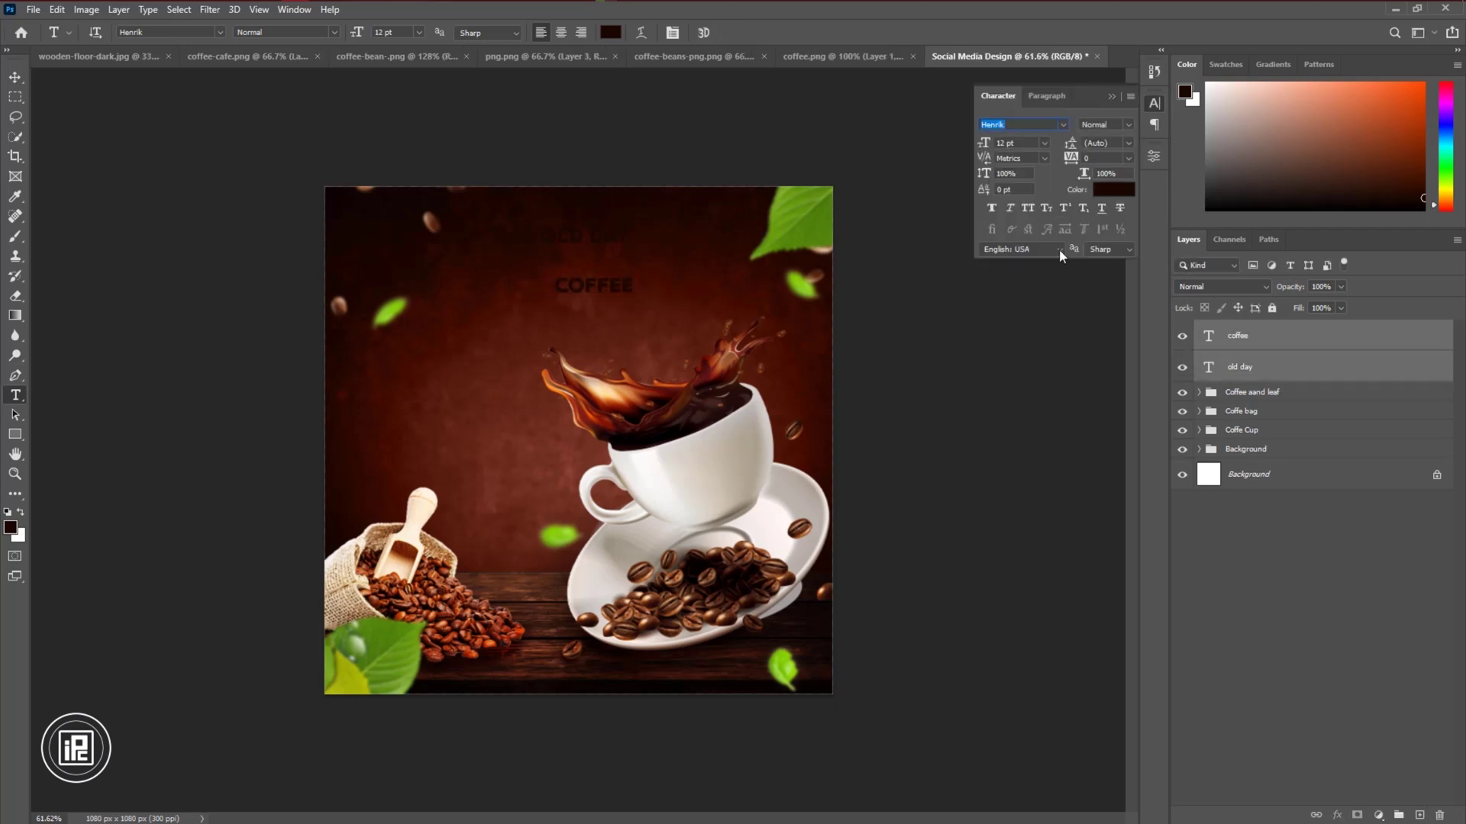
{"action": "left_click", "coordinate": [1113, 189]}
{"action": "left_click", "coordinate": [537, 157]}
{"action": "left_click", "coordinate": [877, 186]}
Enlarge the title text and centre "COFFEE" beneath "OLD DAY" near the top of the canvas
{"action": "key", "text": "v"}
{"action": "left_click_drag", "start_coordinate": [606, 293], "coordinate": [577, 293]}
{"action": "left_click", "coordinate": [598, 307]}
{"action": "key", "text": "ctrl+t"}
{"action": "left_click_drag", "start_coordinate": [610, 281], "coordinate": [577, 335]}
{"action": "left_click", "coordinate": [755, 32]}
{"action": "left_click", "coordinate": [608, 236], "text": "shift"}
{"action": "key", "text": "ctrl+t"}
{"action": "key", "text": "Return"}
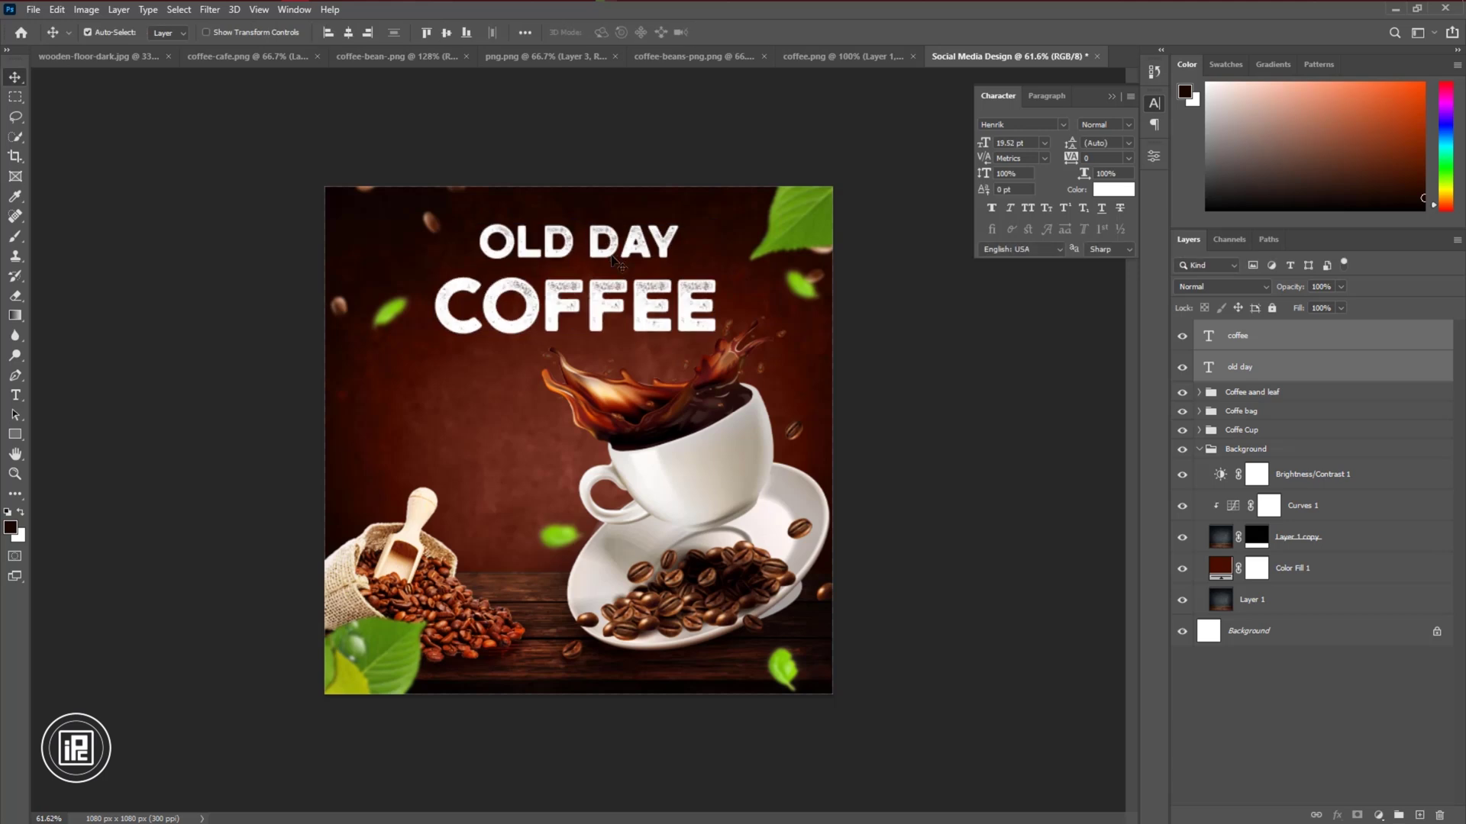
Slightly enlarge the "OLD DAY" line above "COFFEE"
{"action": "left_click", "coordinate": [628, 254]}
{"action": "left_click", "coordinate": [626, 250]}
{"action": "key", "text": "ctrl+t"}
{"action": "left_click_drag", "start_coordinate": [578, 212], "coordinate": [579, 221]}
{"action": "left_click", "coordinate": [754, 32]}
Enlarge "COFFEE" across most of the canvas width and reposition both title lines together just above the coffee splash
{"action": "left_click_drag", "start_coordinate": [605, 301], "coordinate": [576, 352]}
{"action": "left_click", "coordinate": [610, 254], "text": "shift"}
{"action": "key", "text": "ctrl+t"}
{"action": "left_click", "coordinate": [754, 34]}
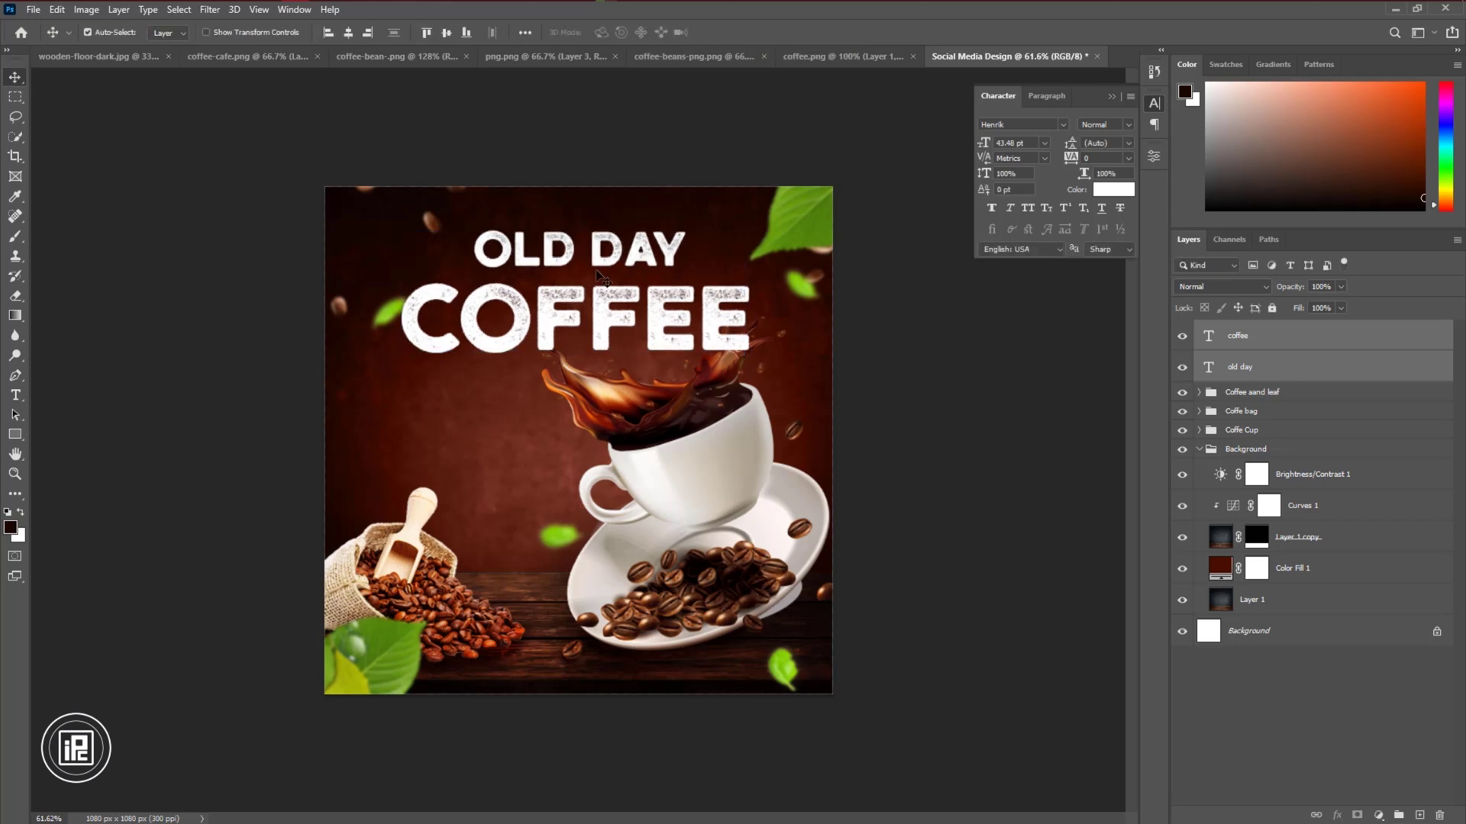
{"action": "key", "text": "ctrl+t"}
{"action": "left_click_drag", "start_coordinate": [576, 353], "coordinate": [580, 351]}
{"action": "left_click", "coordinate": [755, 33]}
Add a 6 px outside stroke in dark red #702110 to the "old day" text layer
{"action": "double_click", "coordinate": [1305, 371]}
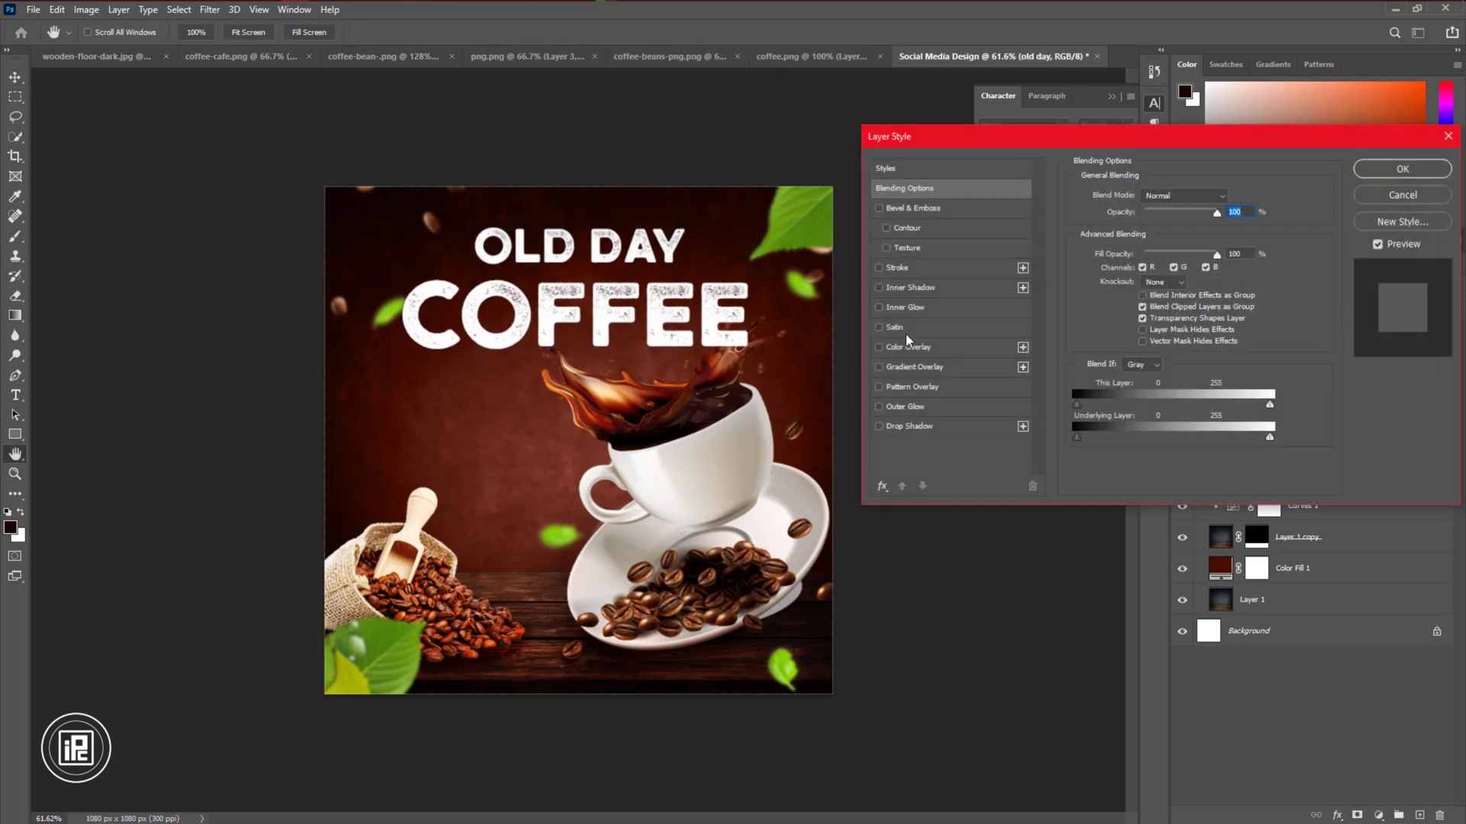
{"action": "left_click", "coordinate": [900, 268]}
{"action": "left_click", "coordinate": [1110, 305]}
{"action": "left_click", "coordinate": [458, 366]}
{"action": "left_click_drag", "start_coordinate": [647, 167], "coordinate": [792, 169]}
{"action": "left_click", "coordinate": [850, 305]}
{"action": "left_click", "coordinate": [830, 309]}
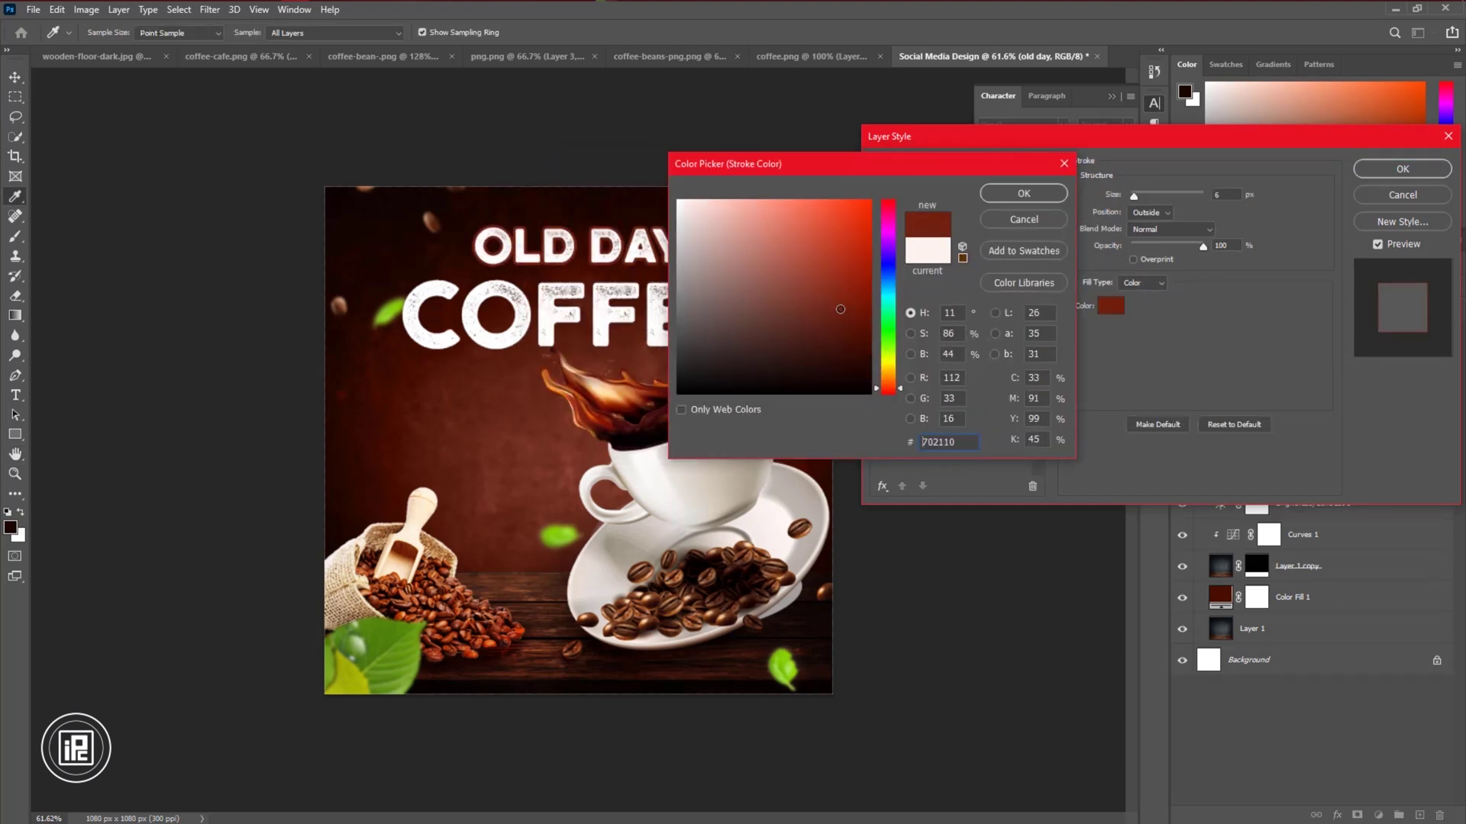
{"action": "left_click", "coordinate": [1024, 193]}
Apply a Smooth Stroke Emboss bevel with Texture to the "old day" layer, reducing its depth to 532%
{"action": "left_click", "coordinate": [904, 207]}
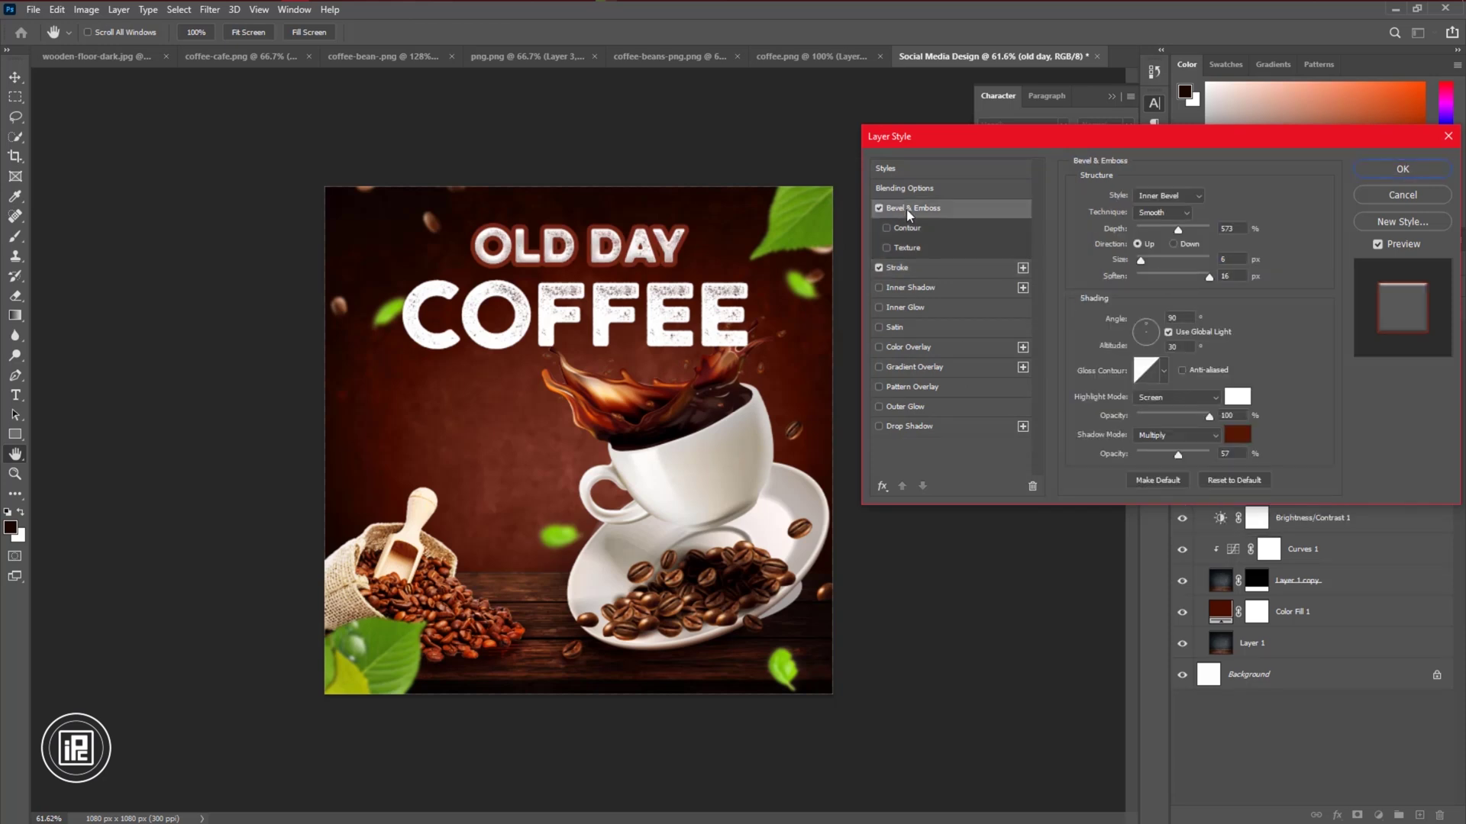
{"action": "left_click", "coordinate": [1166, 196]}
{"action": "left_click", "coordinate": [1167, 258]}
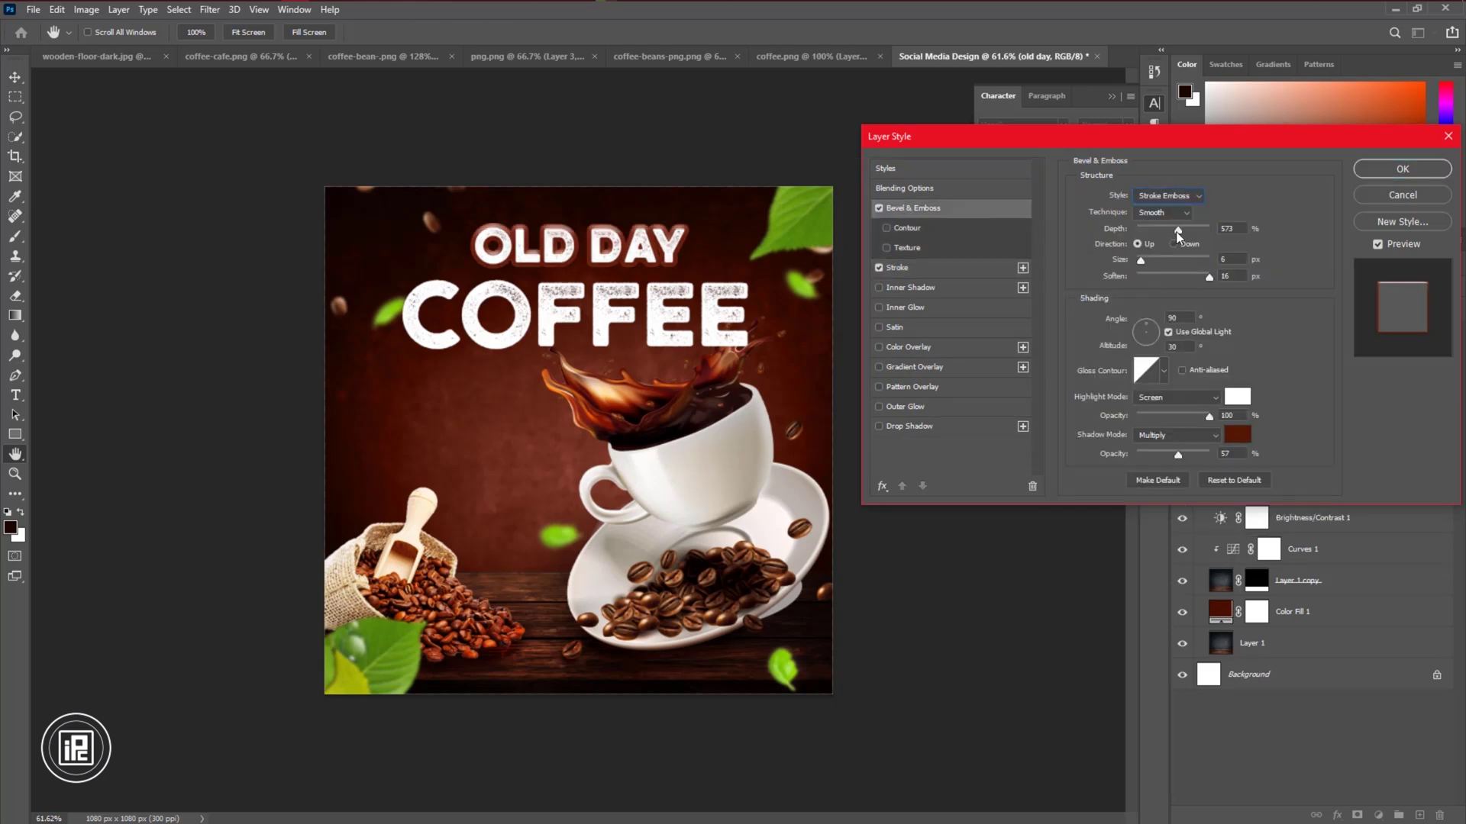
{"action": "left_click", "coordinate": [904, 247]}
{"action": "left_click_drag", "start_coordinate": [1132, 260], "coordinate": [1132, 246]}
{"action": "left_click", "coordinate": [952, 212]}
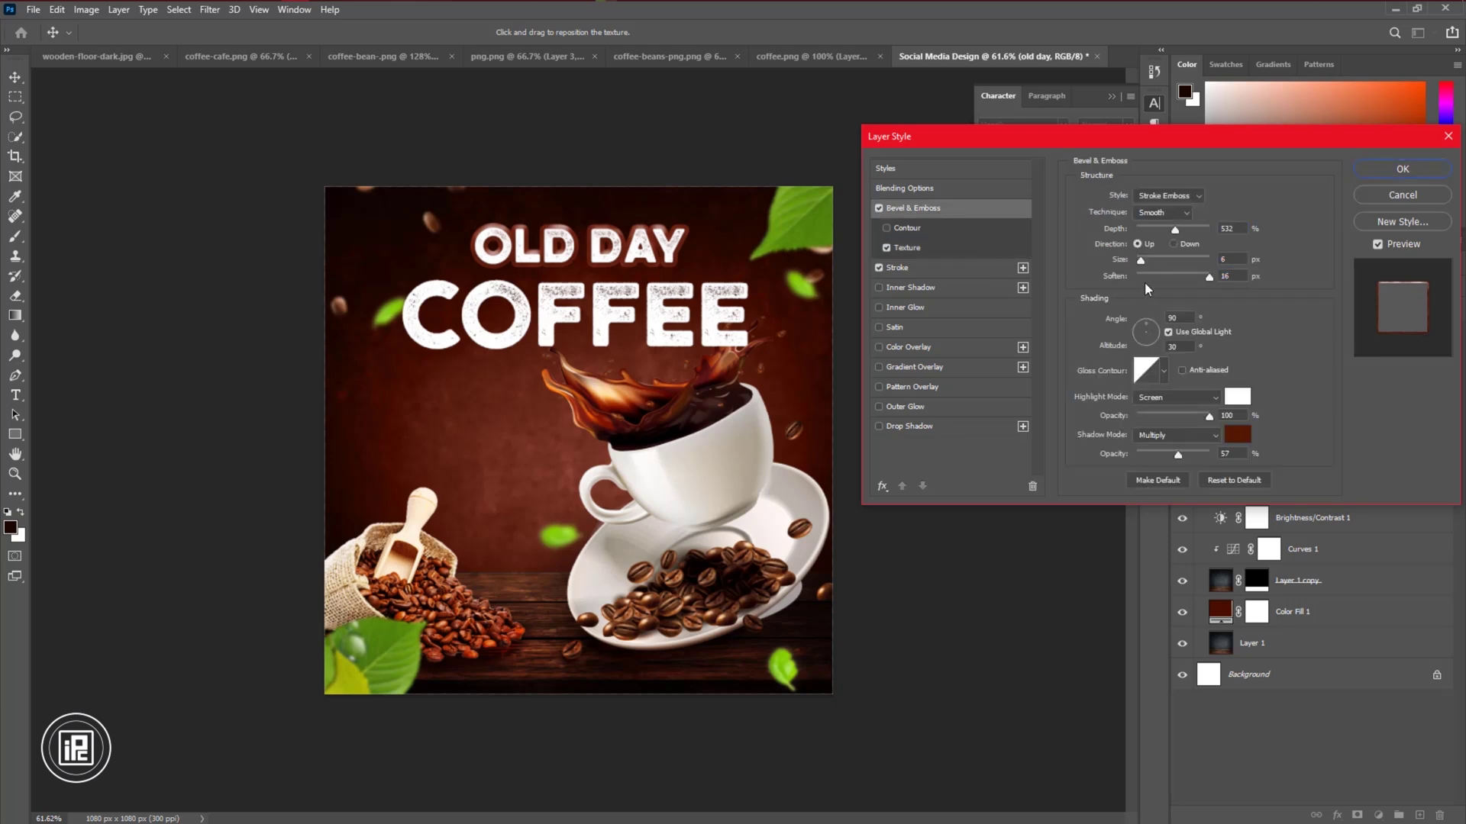
Refine the "old day" bevel to 438% depth, 9 px soften and 81% shadow opacity, with texture depth at -418%
{"action": "left_click", "coordinate": [956, 248]}
{"action": "left_click_drag", "start_coordinate": [1132, 246], "coordinate": [1180, 277]}
{"action": "left_click", "coordinate": [989, 215]}
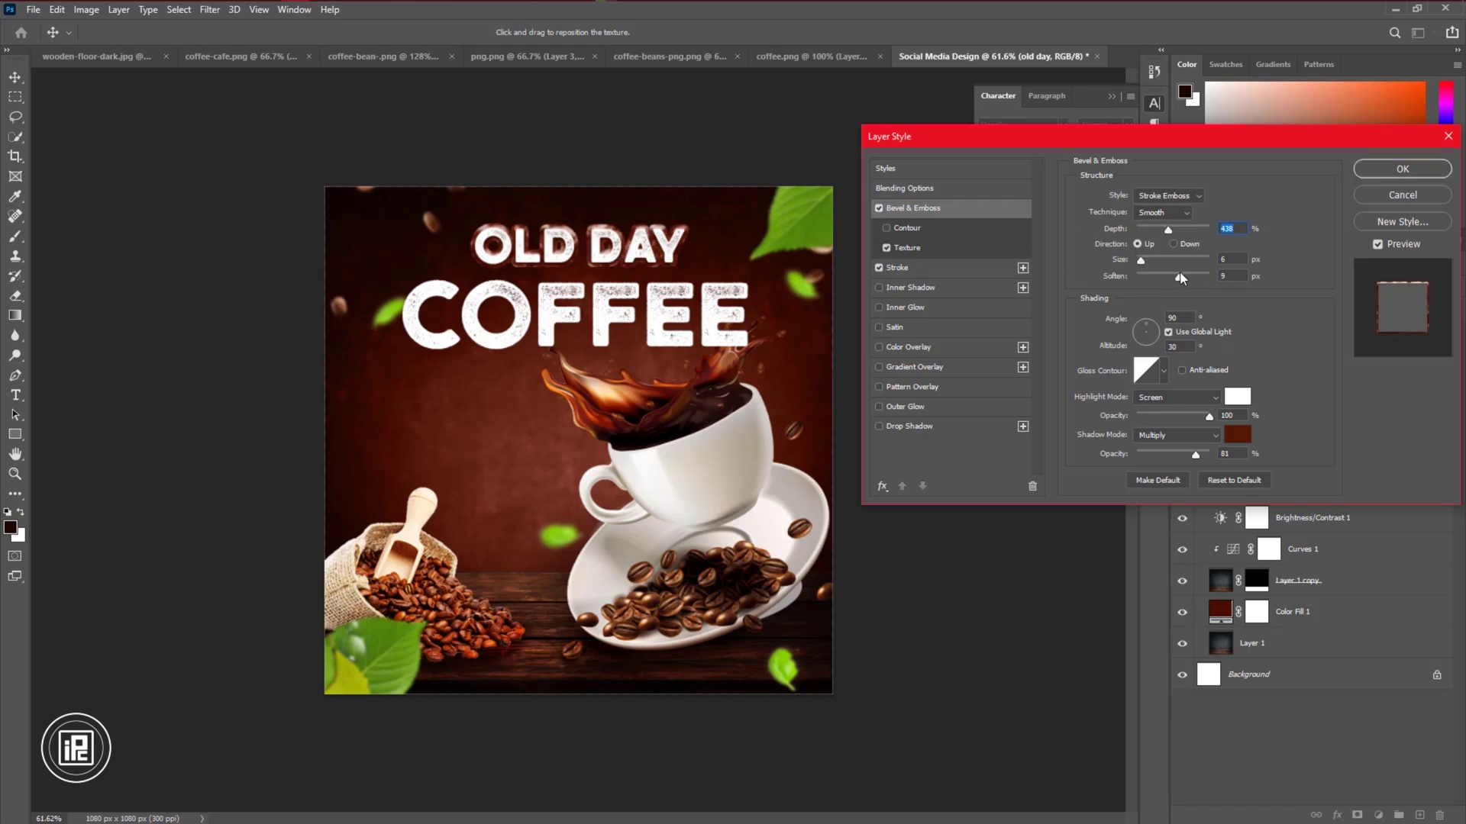
{"action": "left_click", "coordinate": [1015, 244]}
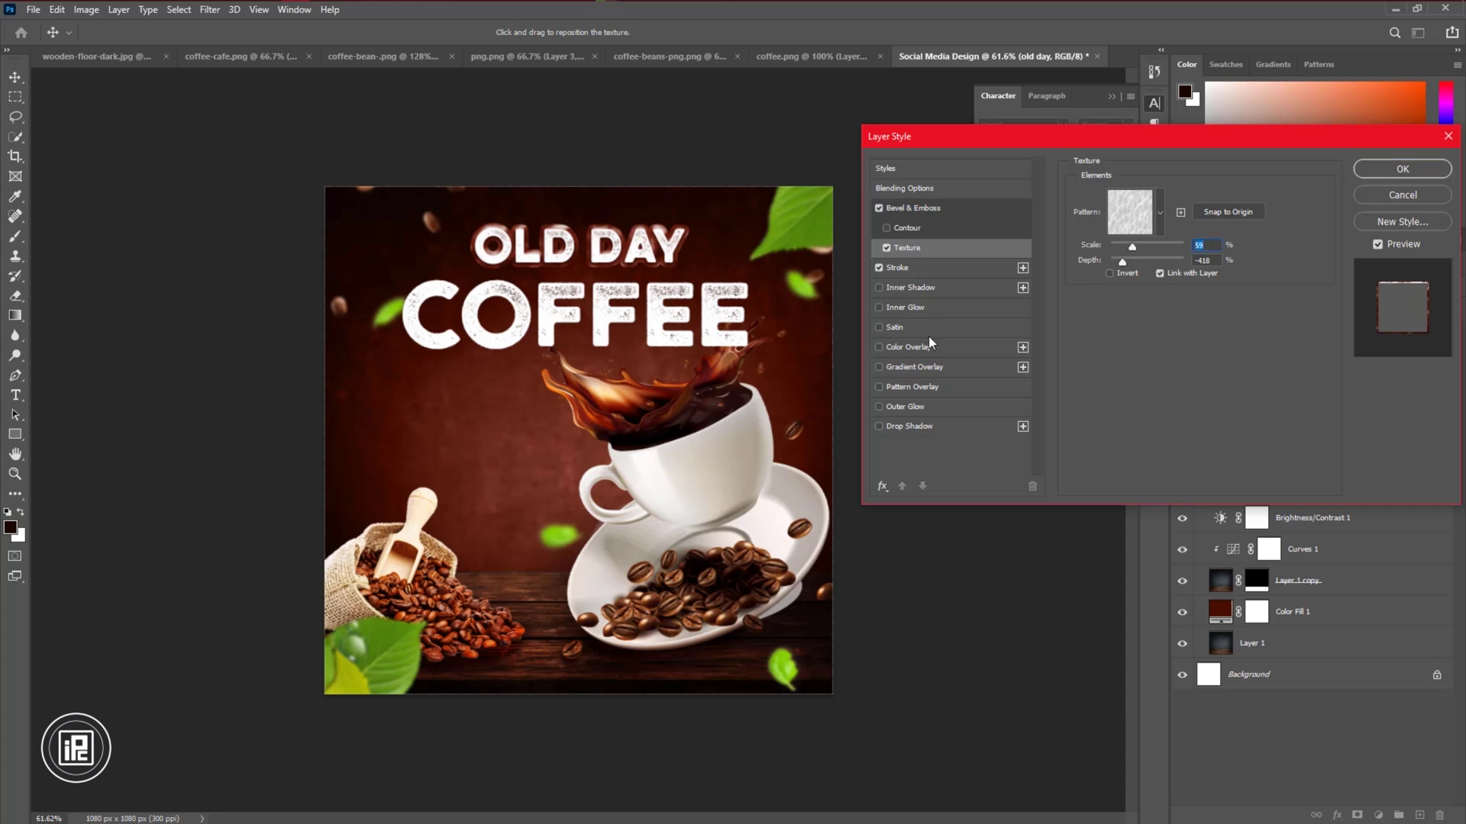
Set the "old day" stroke to 10 px in orange-brown and its bevel depth to 480%
{"action": "left_click", "coordinate": [897, 267]}
{"action": "left_click", "coordinate": [1110, 305]}
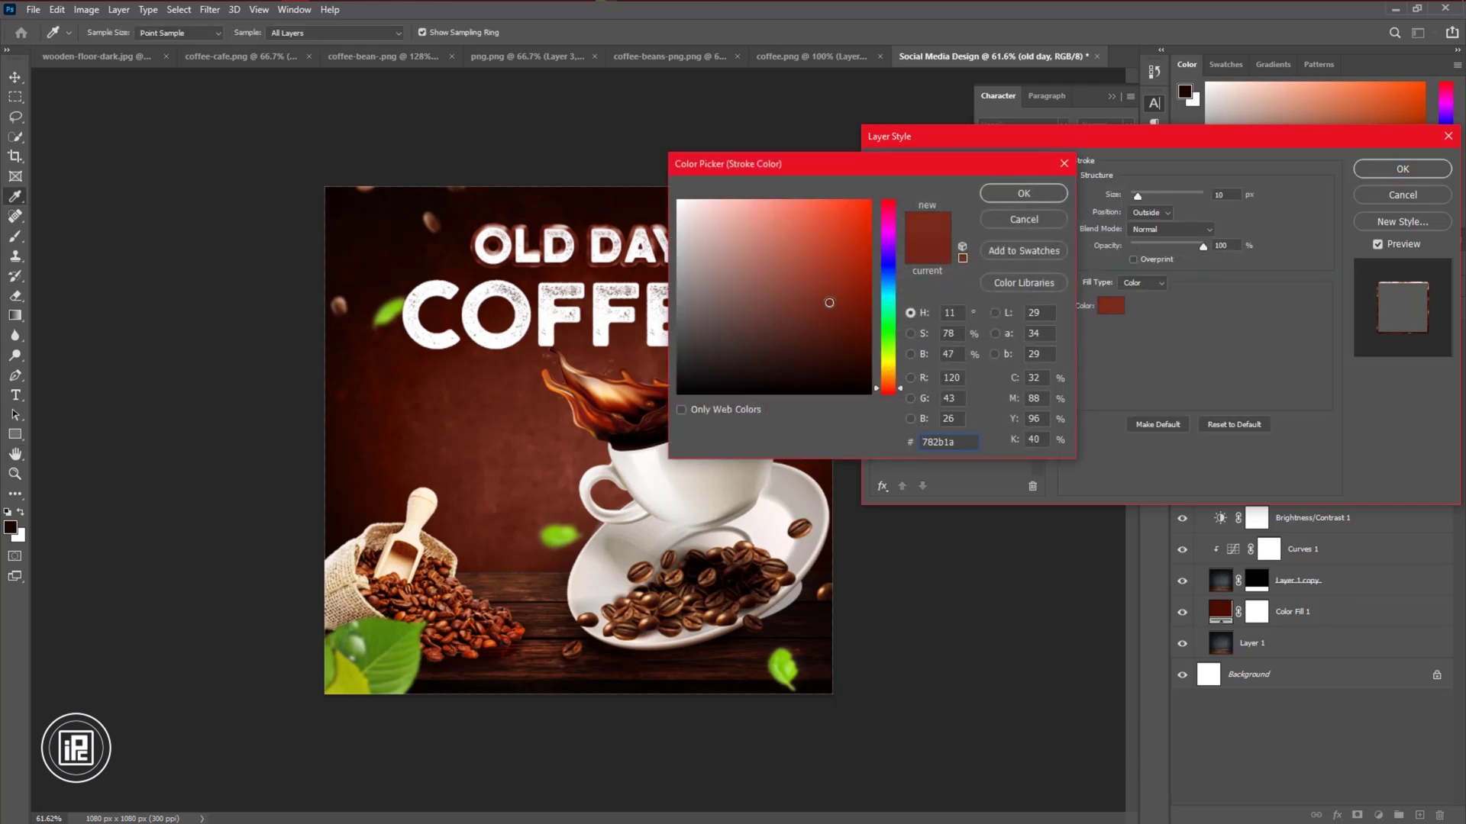
{"action": "left_click", "coordinate": [888, 383]}
{"action": "left_click", "coordinate": [1010, 194]}
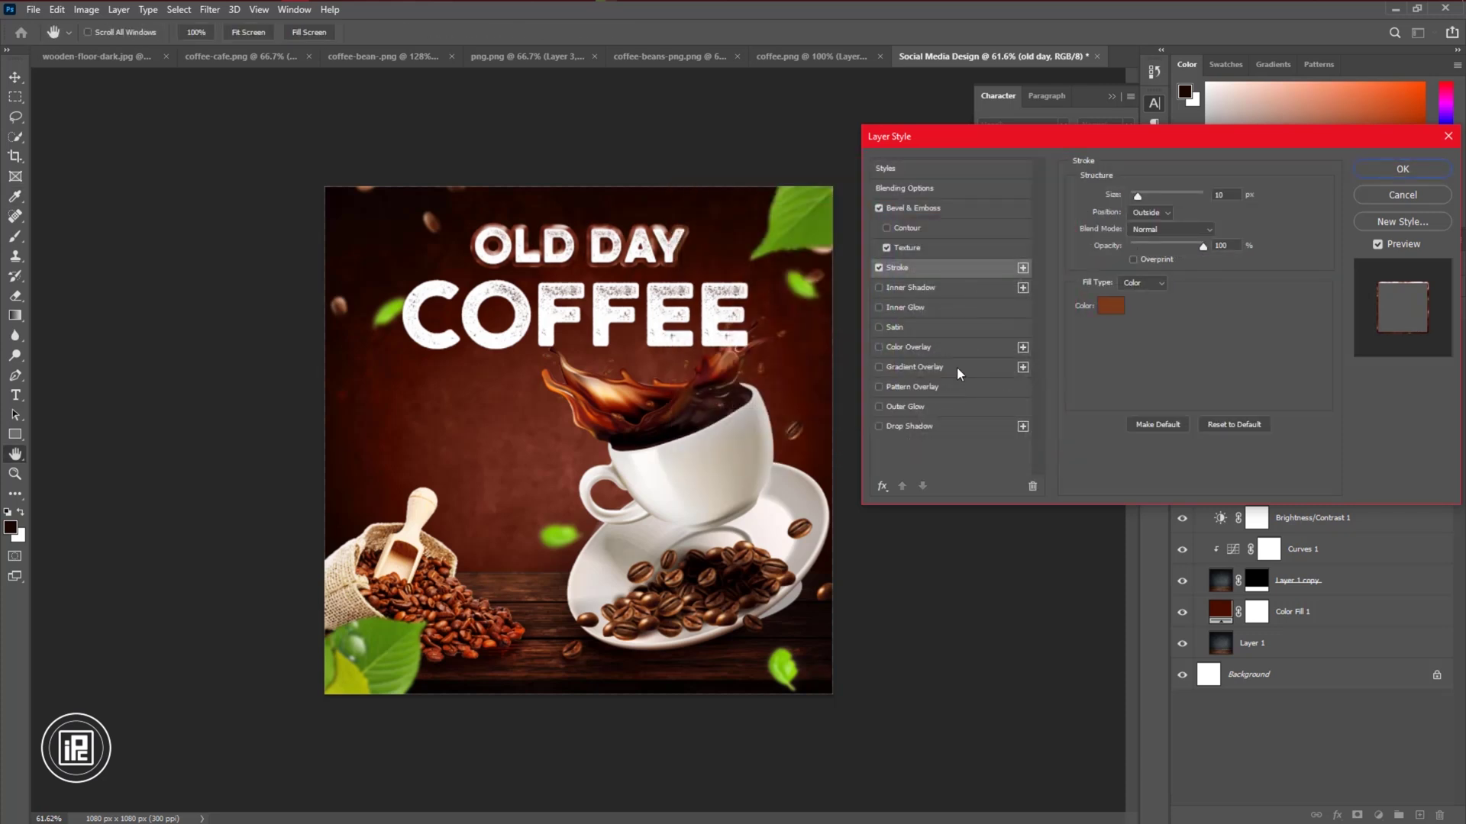
{"action": "left_click", "coordinate": [1403, 169]}
{"action": "double_click", "coordinate": [1244, 401]}
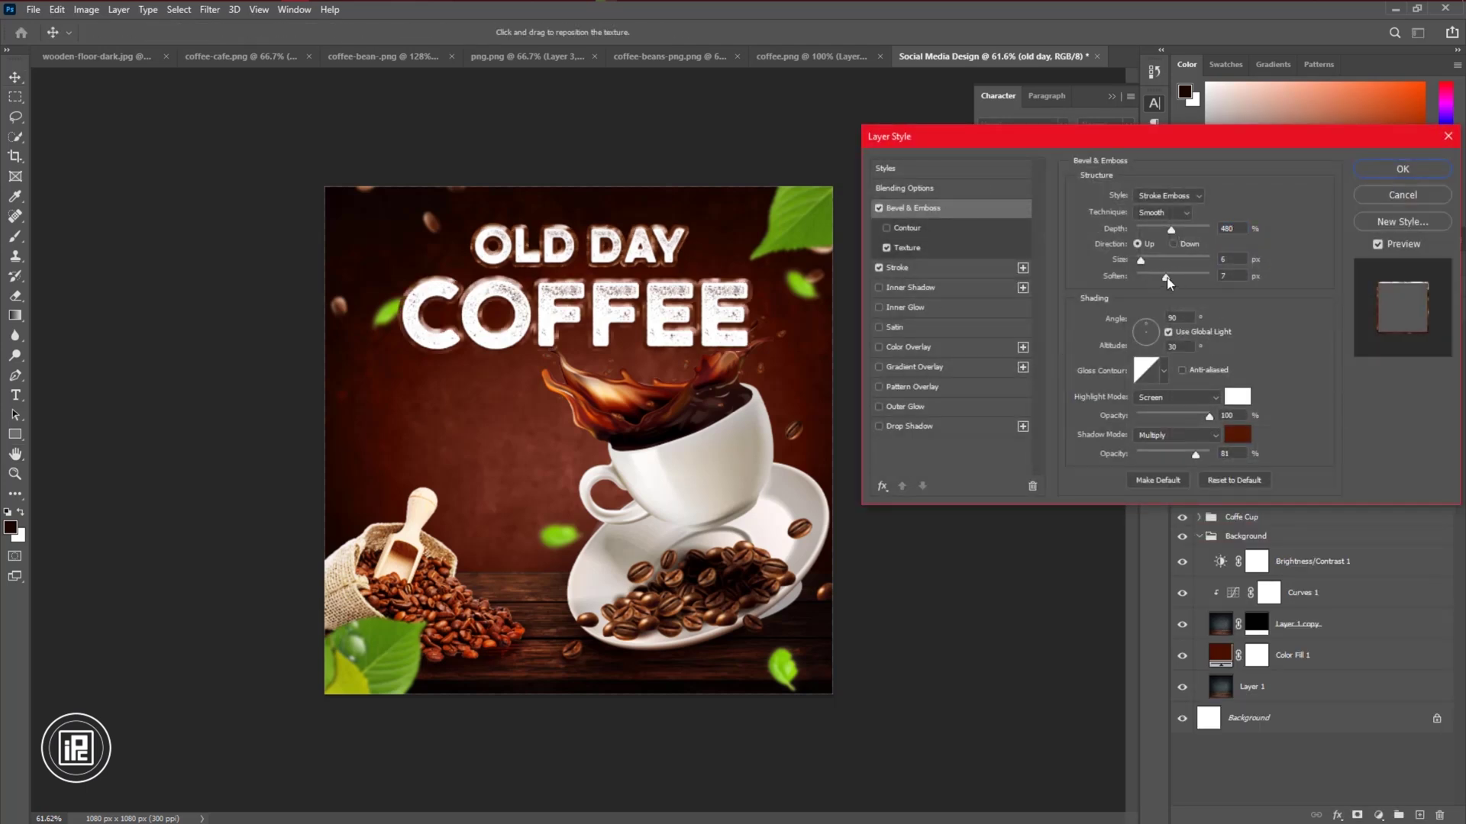
{"action": "left_click", "coordinate": [1403, 169]}
Adjust the "coffee" layer's bevel to 9 px soften, 83% highlight opacity and 74% shadow opacity
{"action": "double_click", "coordinate": [1258, 373]}
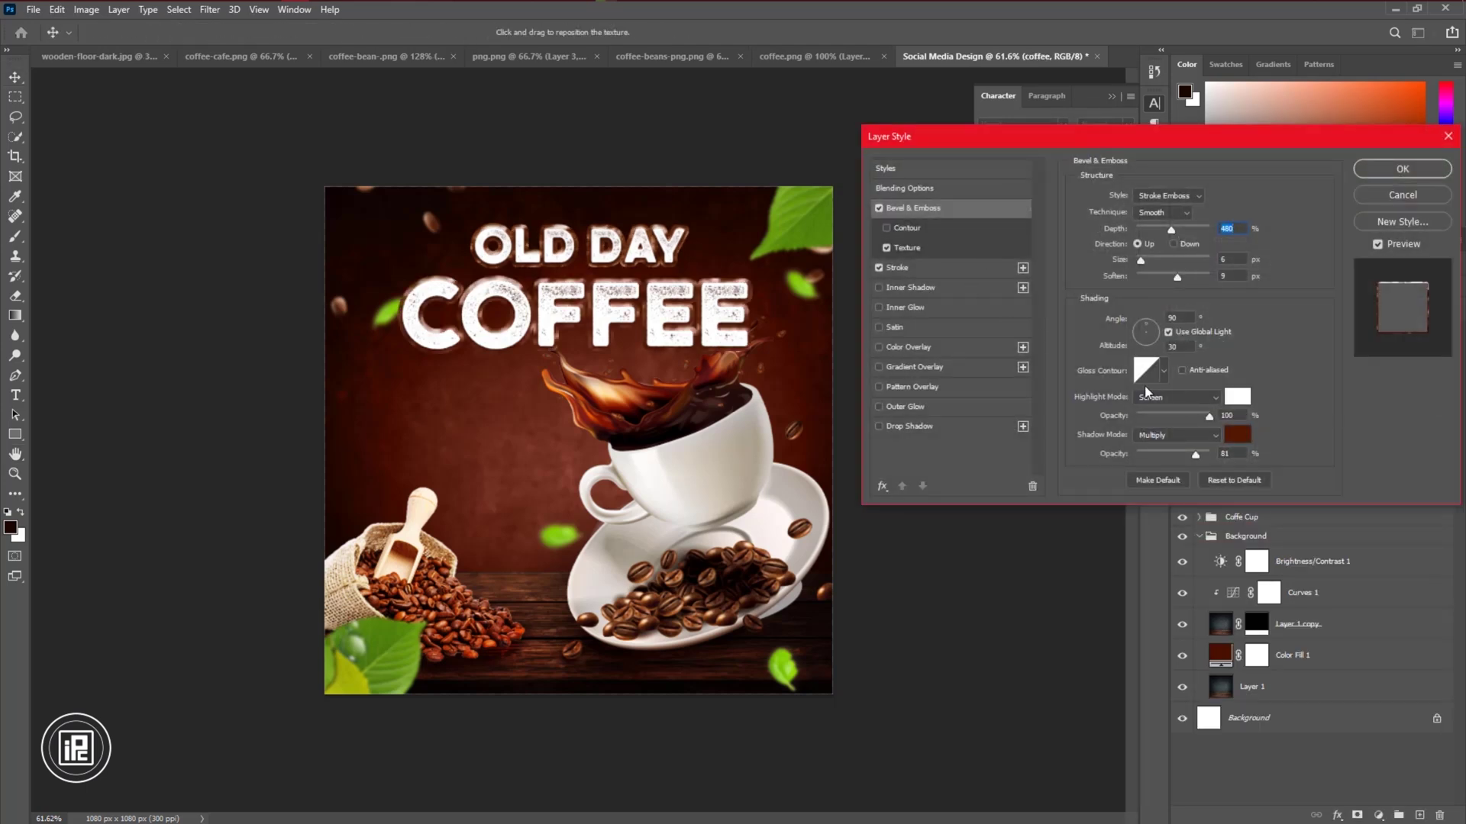
{"action": "left_click_drag", "start_coordinate": [1175, 279], "coordinate": [1177, 277]}
{"action": "mouse_move", "coordinate": [1209, 416]}
{"action": "left_mouse_down"}
{"action": "mouse_move", "coordinate": [1184, 416]}
{"action": "mouse_move", "coordinate": [1202, 456]}
{"action": "mouse_move", "coordinate": [1203, 418]}
{"action": "left_mouse_up"}
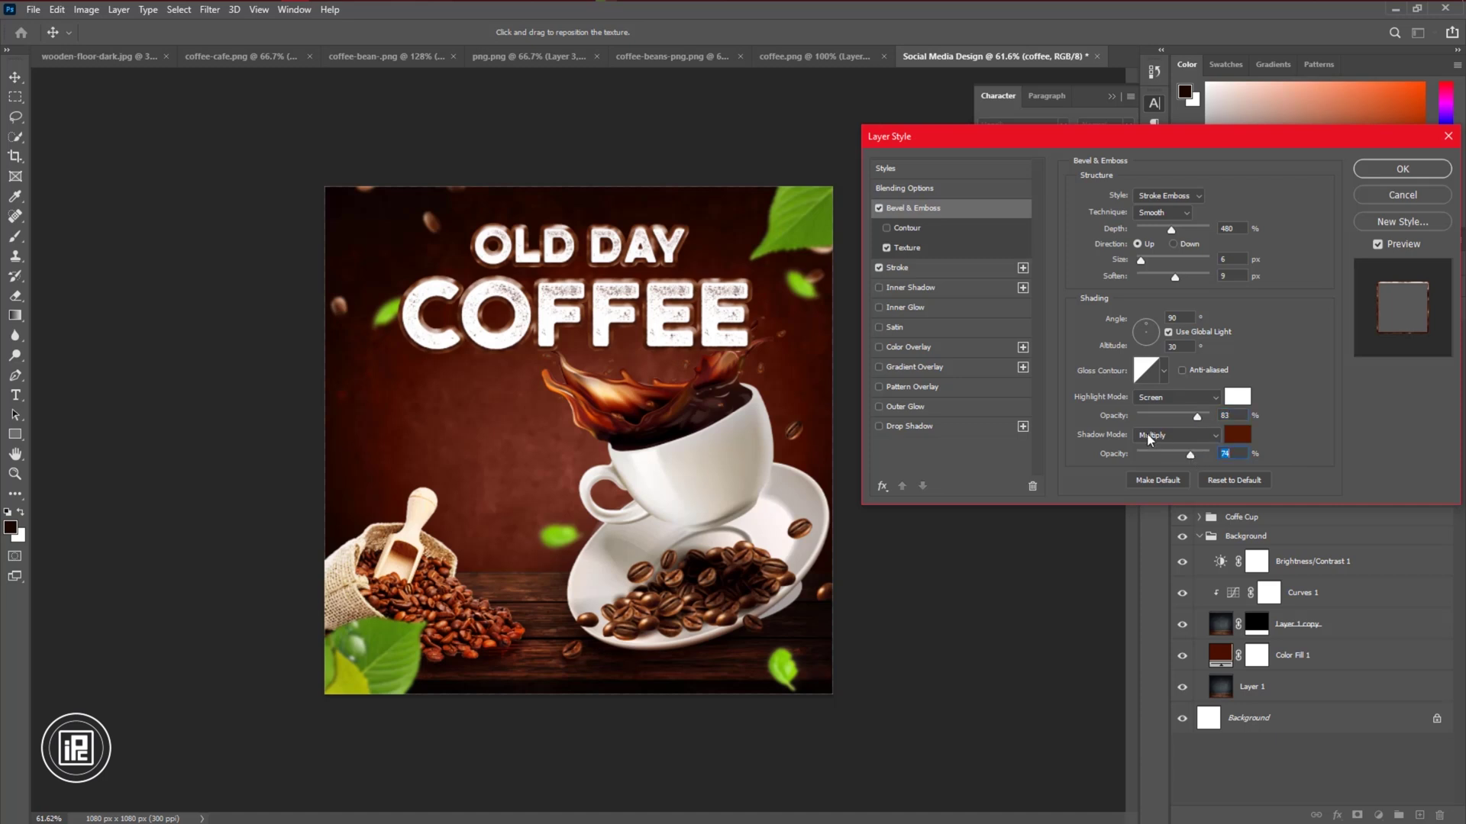
Recolour the "coffee" stroke to #973b09 and adjust its thickness
{"action": "left_click", "coordinate": [925, 270]}
{"action": "left_click", "coordinate": [1111, 306]}
{"action": "left_click_drag", "start_coordinate": [830, 287], "coordinate": [852, 275]}
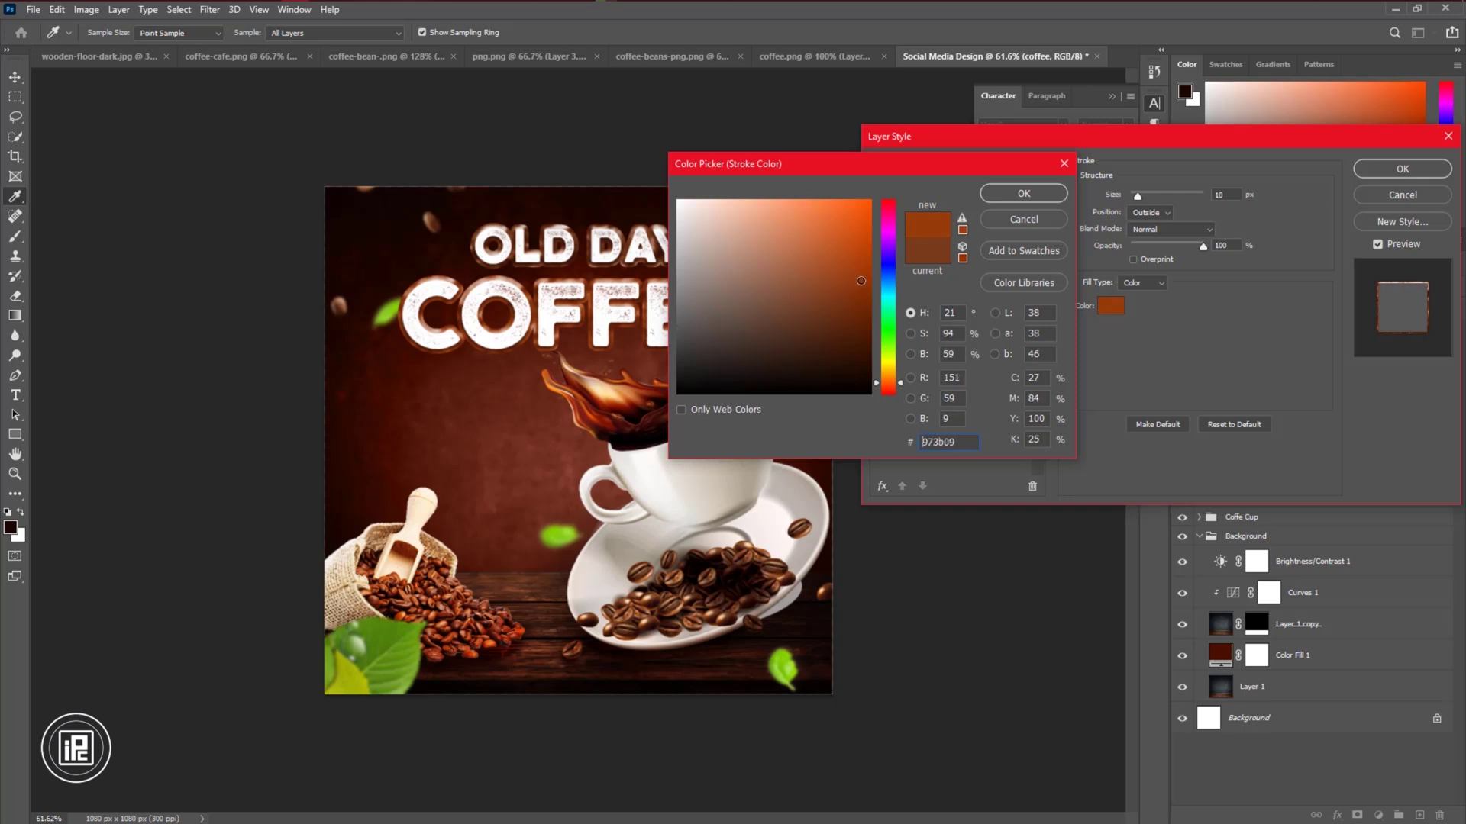
{"action": "left_click", "coordinate": [1024, 193]}
{"action": "left_click_drag", "start_coordinate": [1137, 196], "coordinate": [1140, 195]}
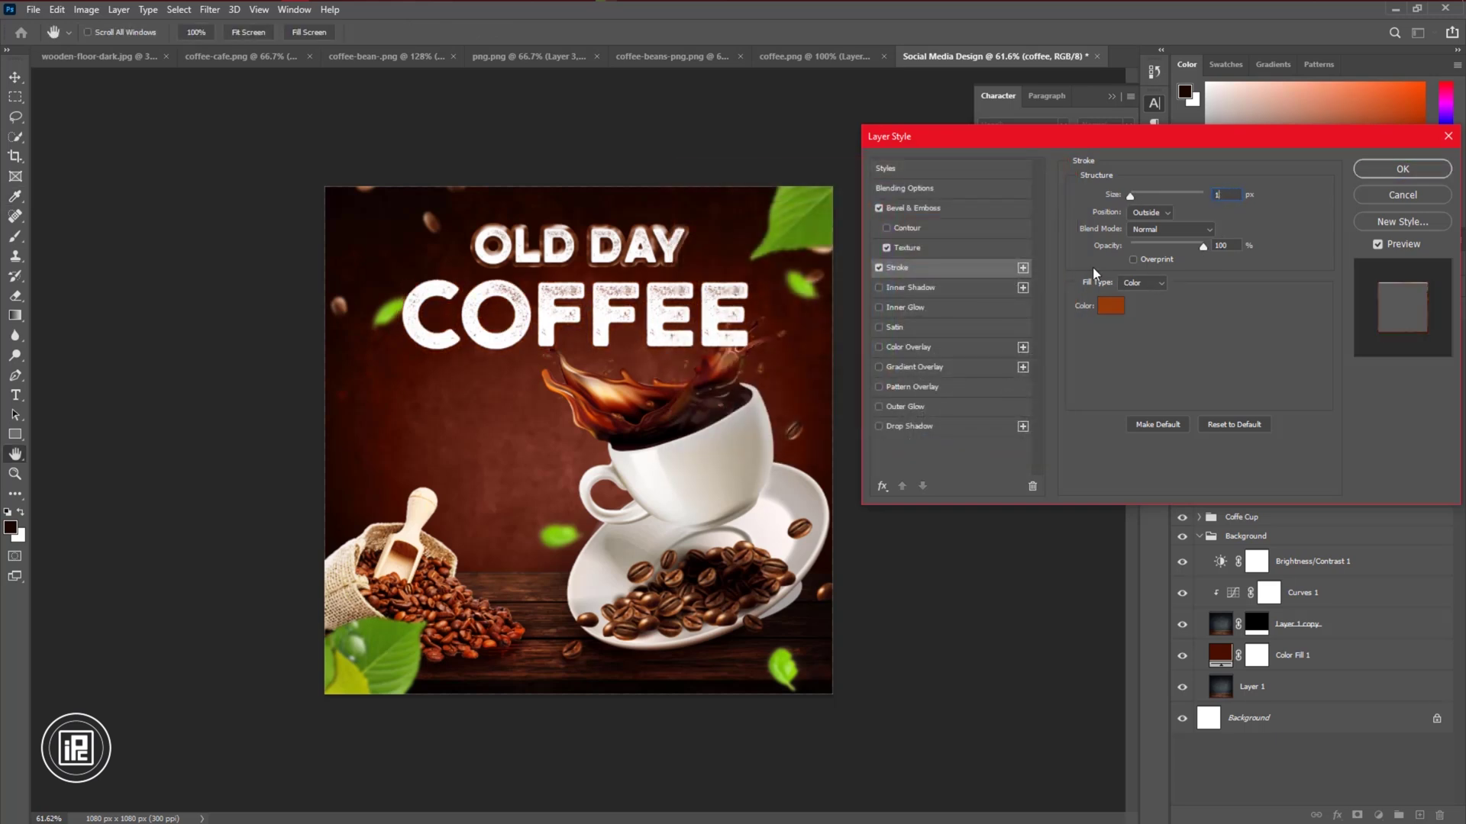
Add a dark Outer Glow to the "coffee" layer with 77% opacity and 65 px size
{"action": "left_click", "coordinate": [898, 408]}
{"action": "left_click_drag", "start_coordinate": [1147, 215], "coordinate": [1187, 216]}
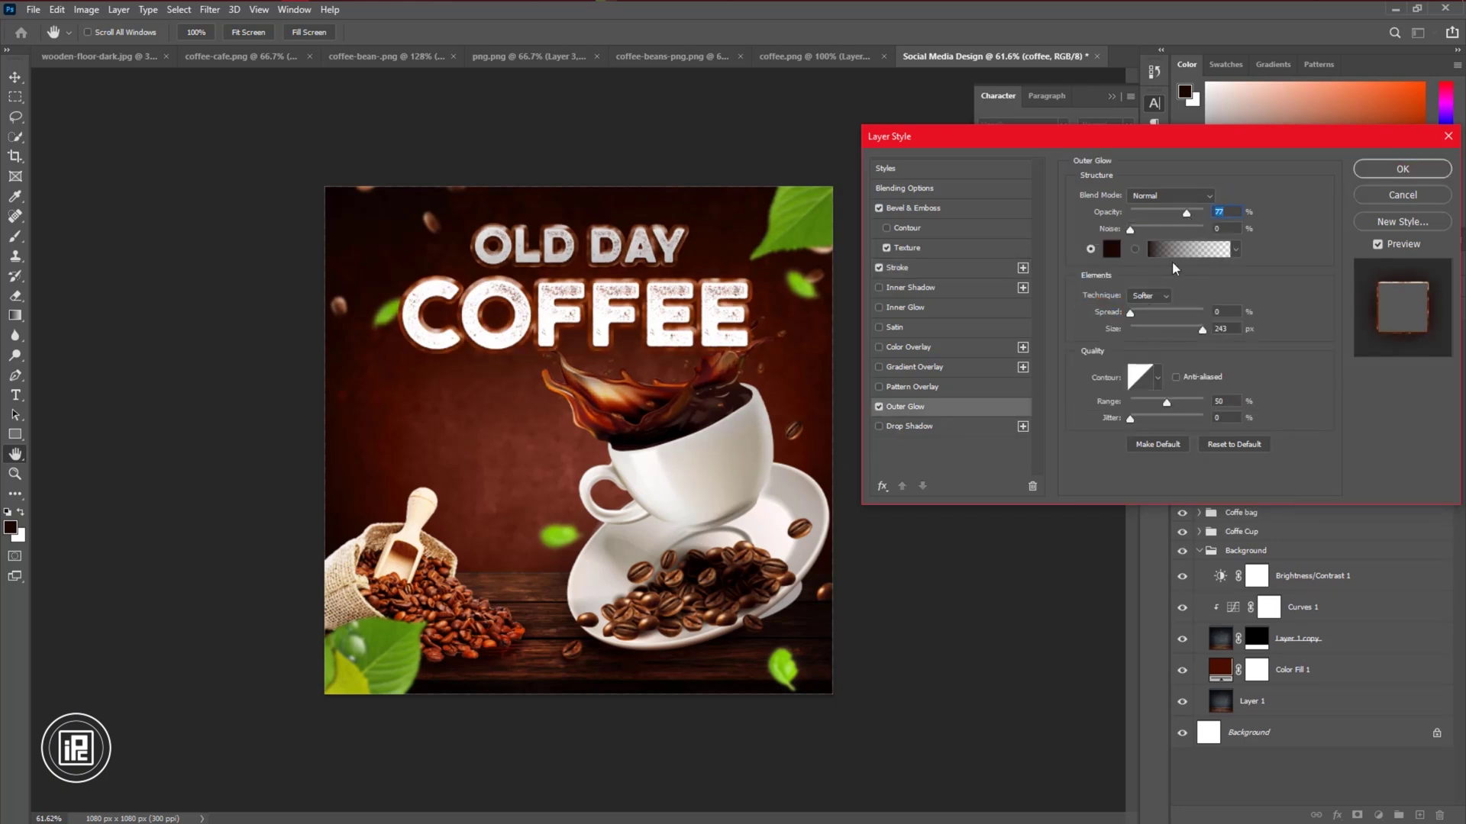
{"action": "left_click_drag", "start_coordinate": [1189, 330], "coordinate": [1154, 330]}
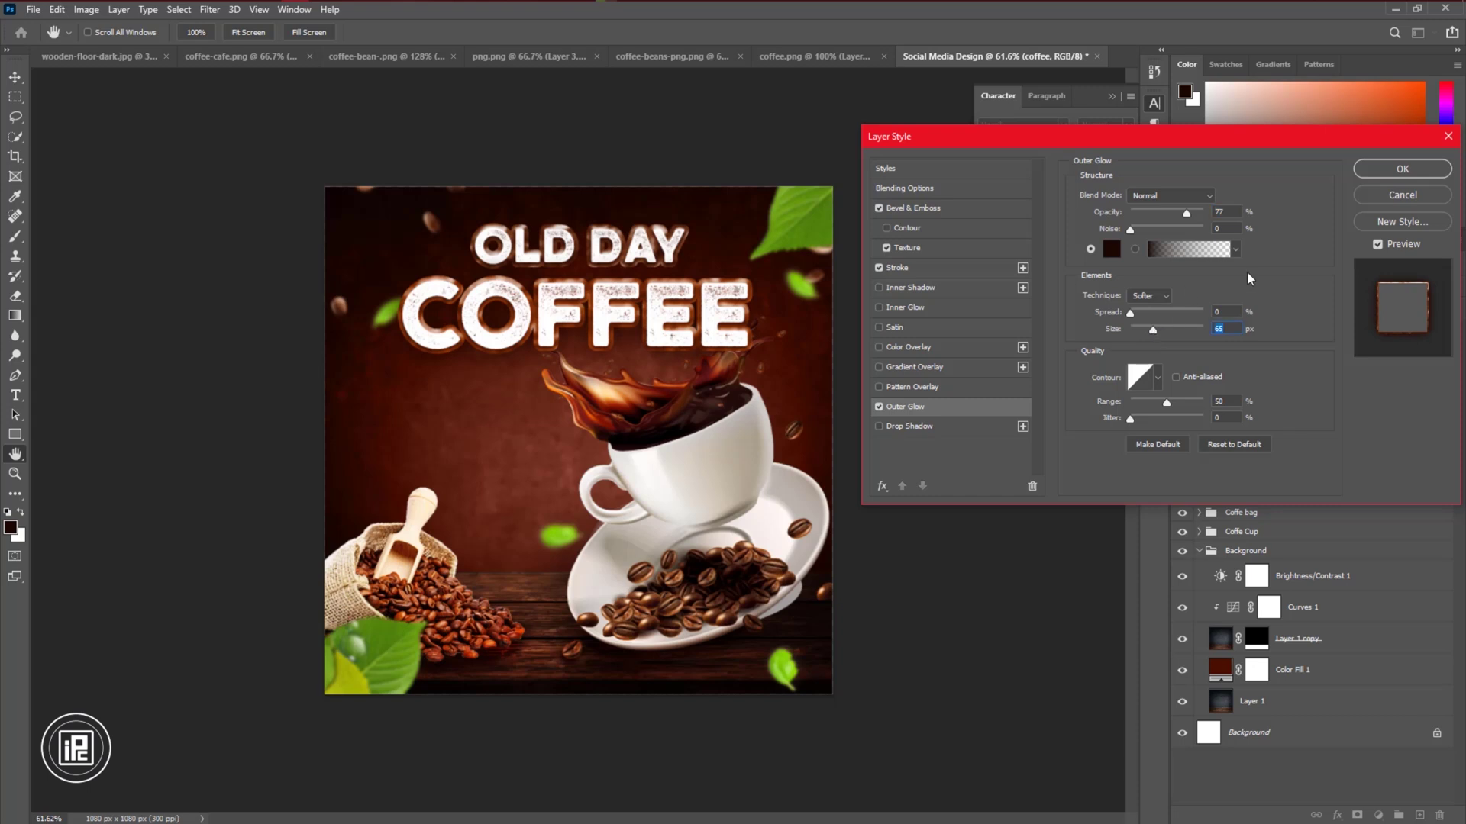
{"action": "left_click", "coordinate": [1111, 249]}
{"action": "left_click", "coordinate": [1060, 196]}
{"action": "left_click", "coordinate": [1402, 169]}
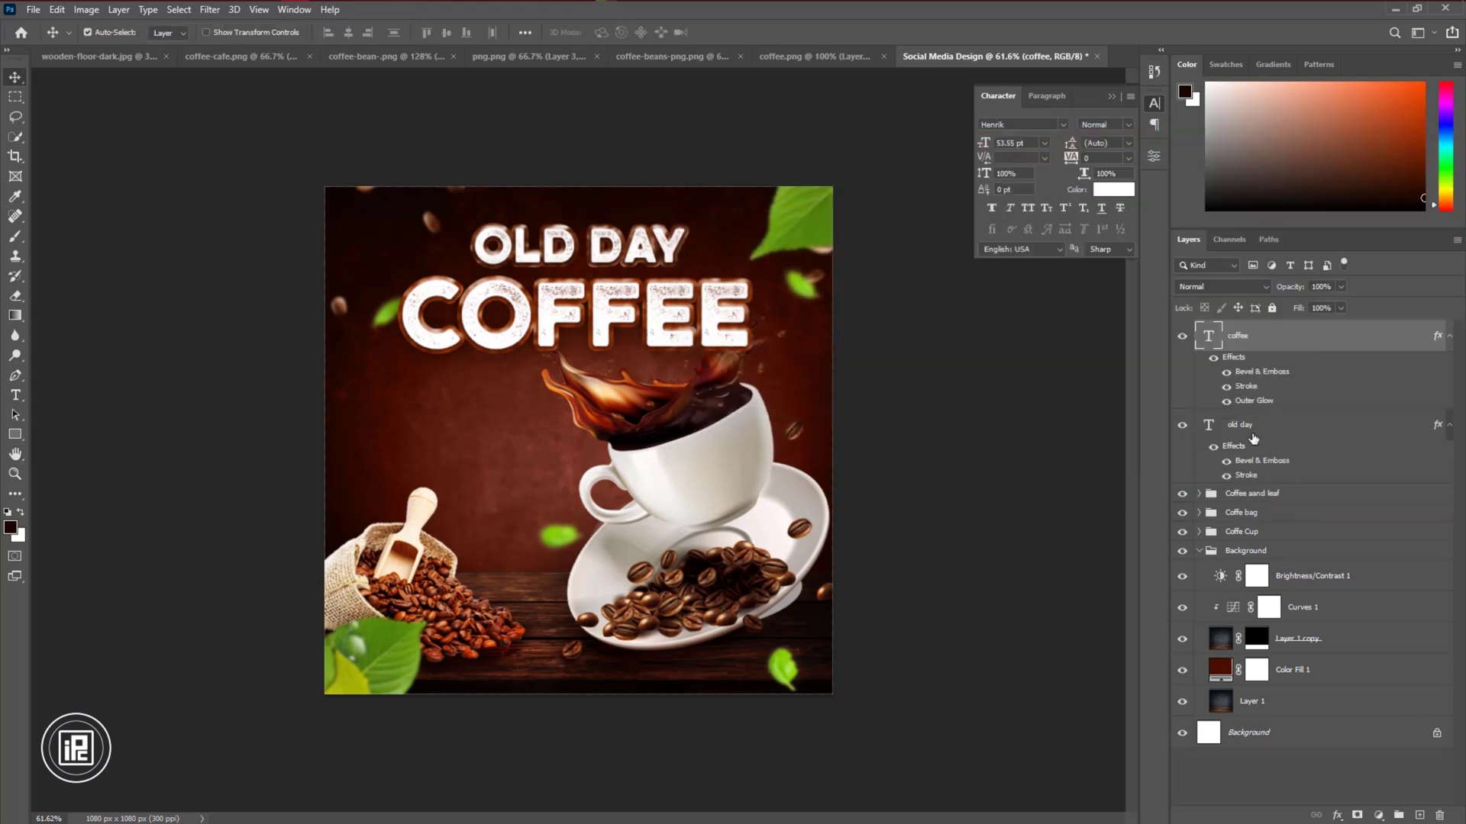
Move both title text layers below the "Coffe Cup" group, directly above the "Background" group
{"action": "left_click", "coordinate": [1258, 431], "text": "shift"}
{"action": "left_click_drag", "start_coordinate": [1258, 431], "coordinate": [1256, 544]}
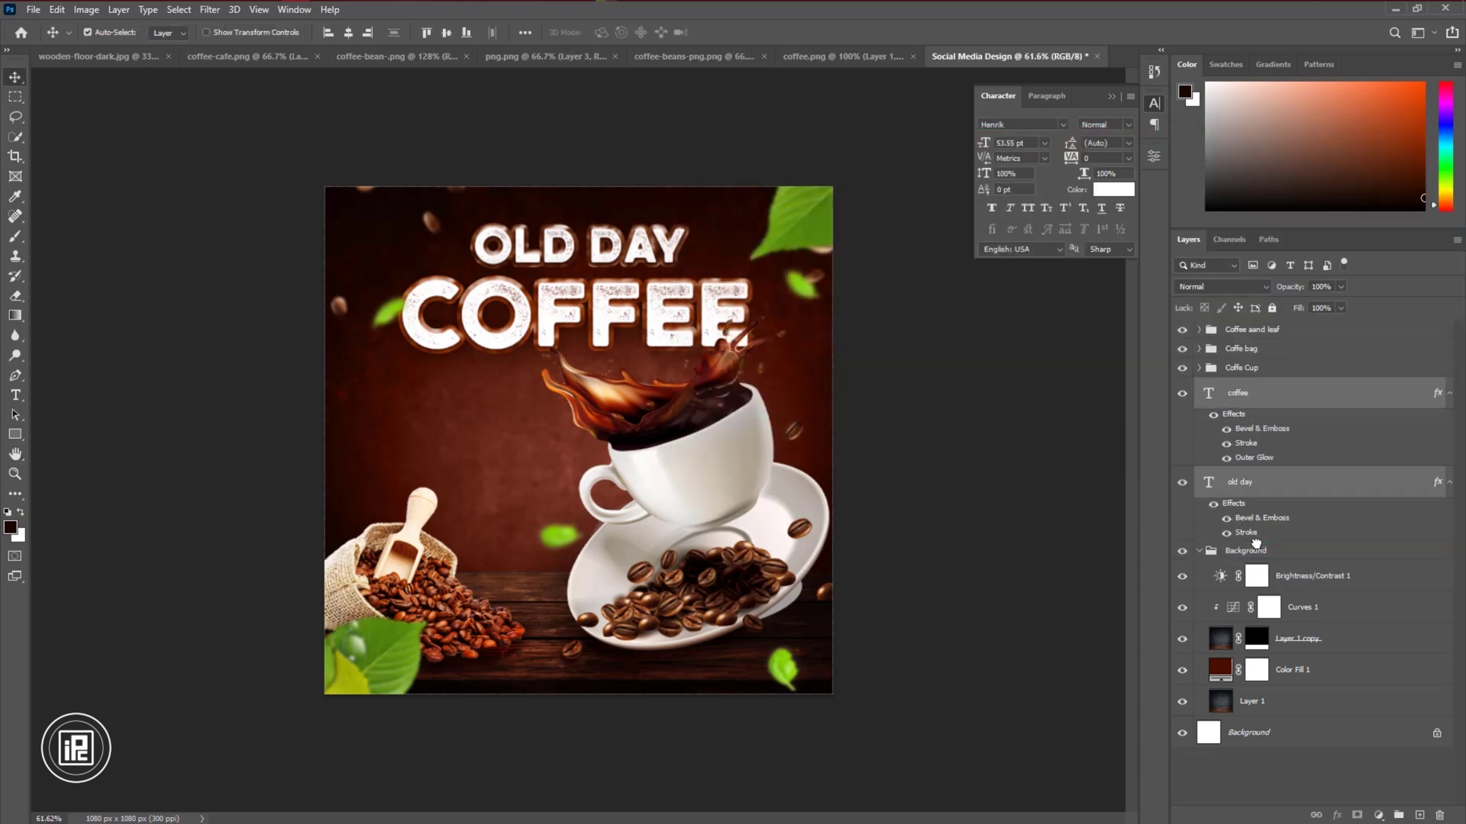
Fine-tune the opacity and size of the "coffee" layer's Outer Glow
{"action": "left_click", "coordinate": [1277, 437]}
{"action": "double_click", "coordinate": [1256, 458]}
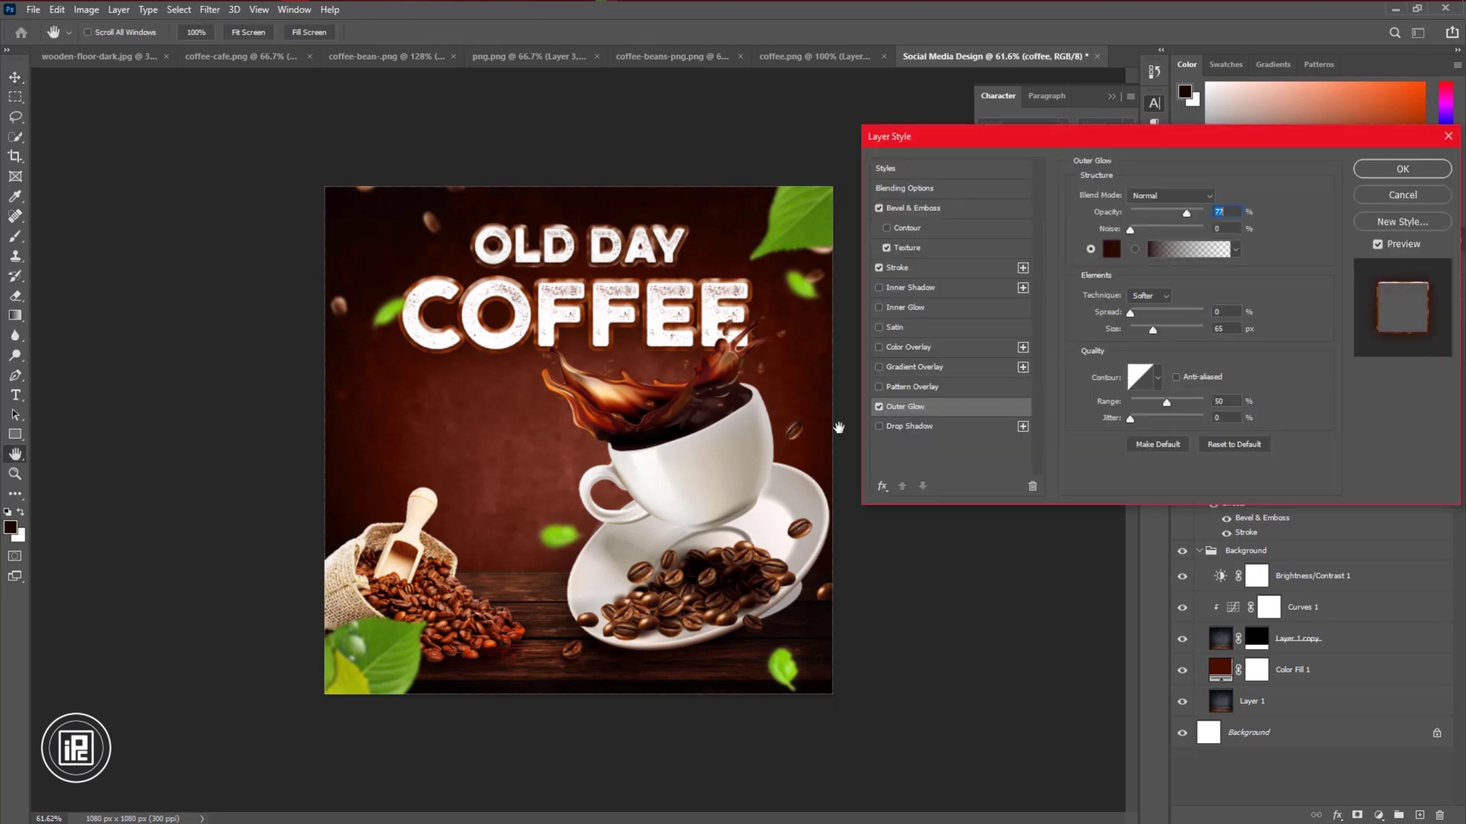
{"action": "left_click_drag", "start_coordinate": [1152, 330], "coordinate": [1139, 330]}
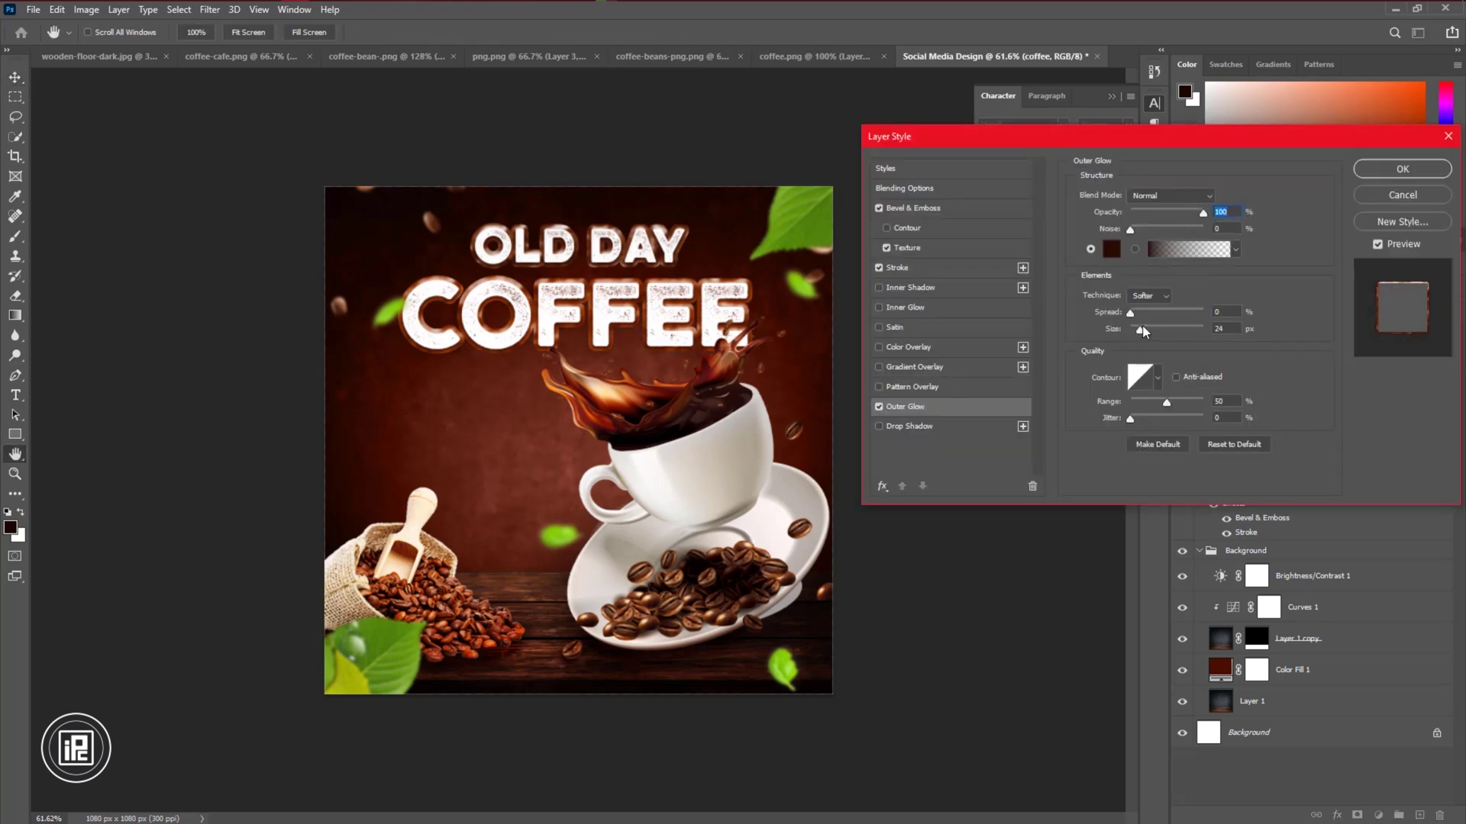
{"action": "left_click_drag", "start_coordinate": [1142, 331], "coordinate": [1154, 330]}
{"action": "left_click_drag", "start_coordinate": [1203, 213], "coordinate": [1188, 215]}
{"action": "left_click", "coordinate": [1402, 169]}
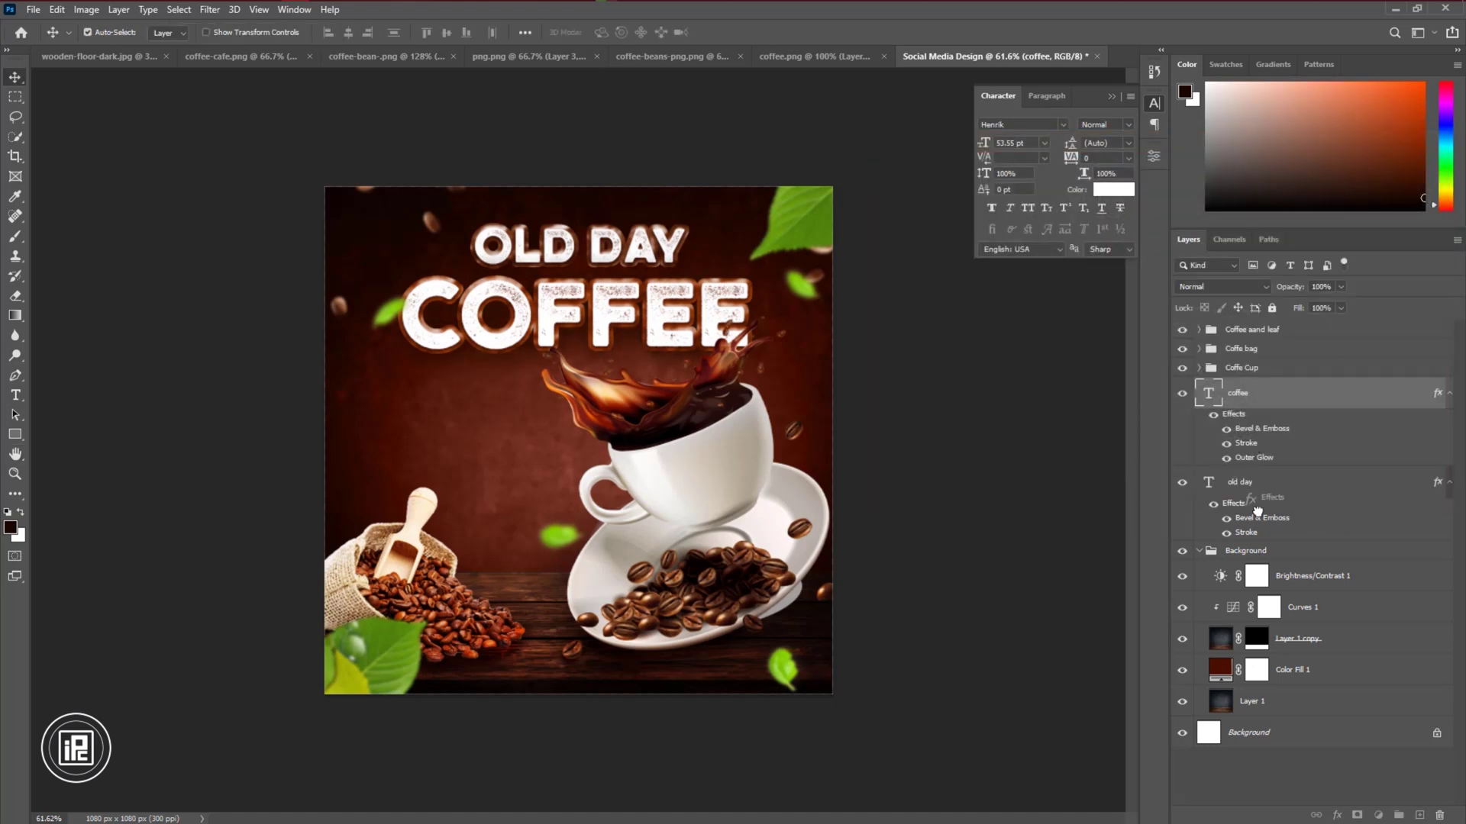
Place "old day" above "coffee" in the layer stack and replace its effects with a copy of the "coffee" effects
{"action": "left_click_drag", "start_coordinate": [1252, 491], "coordinate": [1250, 391]}
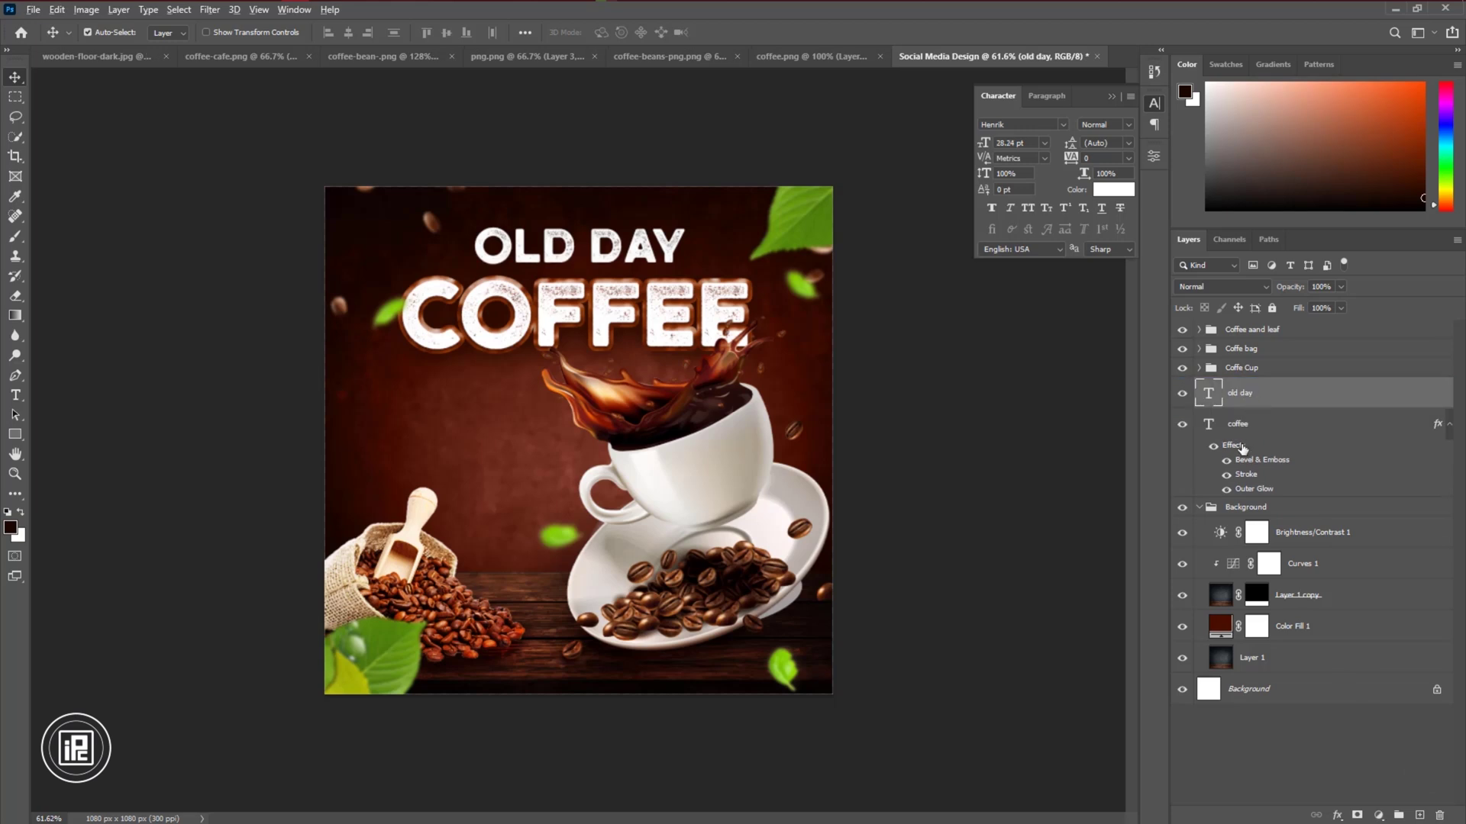
{"action": "left_click_drag", "start_coordinate": [1241, 447], "coordinate": [1252, 400], "text": "alt"}
Scale the coffee cup image down slightly so its splash sits lower against the title
{"action": "left_click", "coordinate": [745, 496]}
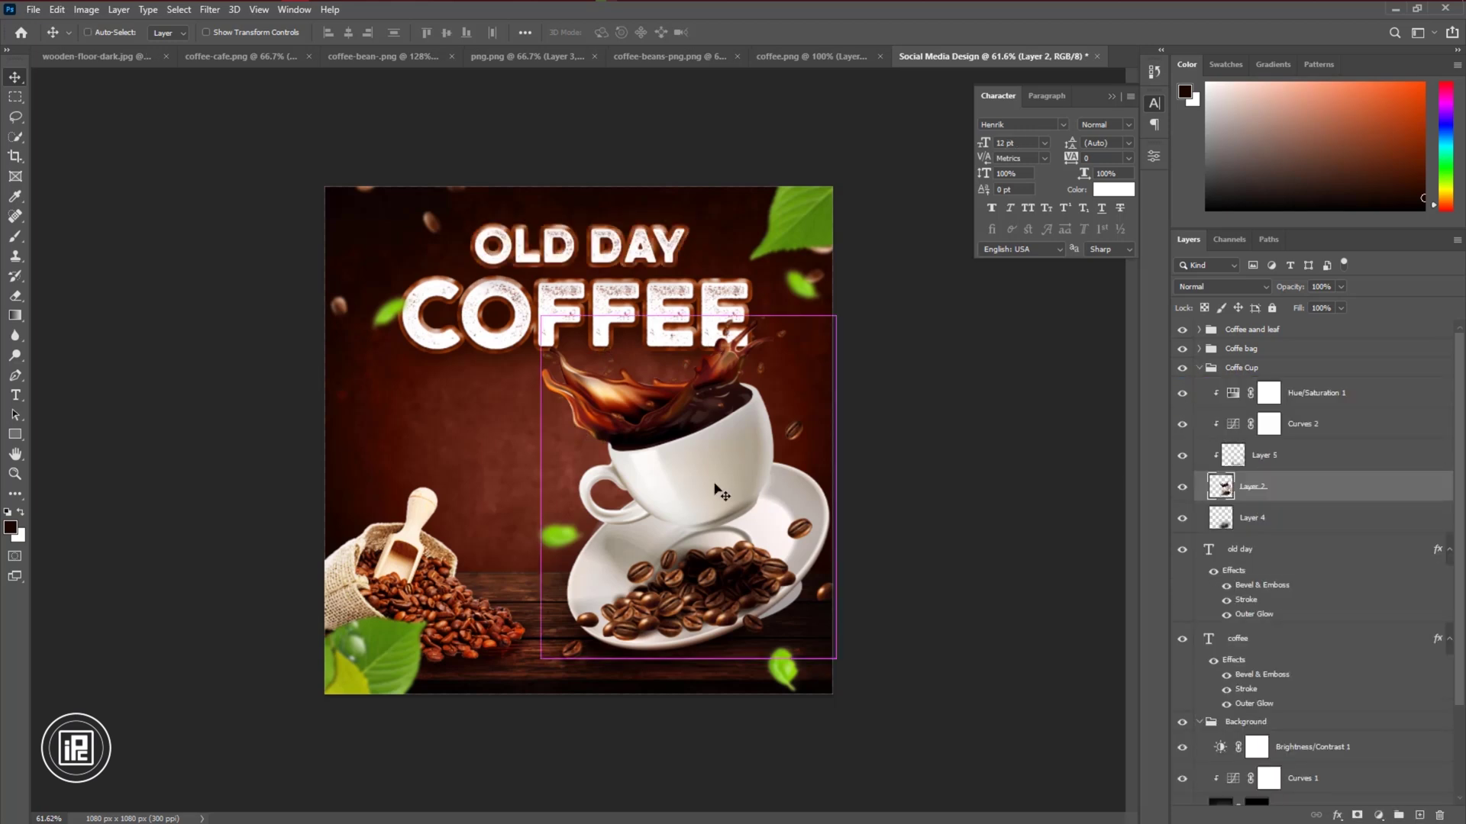
{"action": "key", "text": "ctrl+t"}
{"action": "left_click_drag", "start_coordinate": [688, 319], "coordinate": [689, 326]}
{"action": "left_click", "coordinate": [754, 32]}
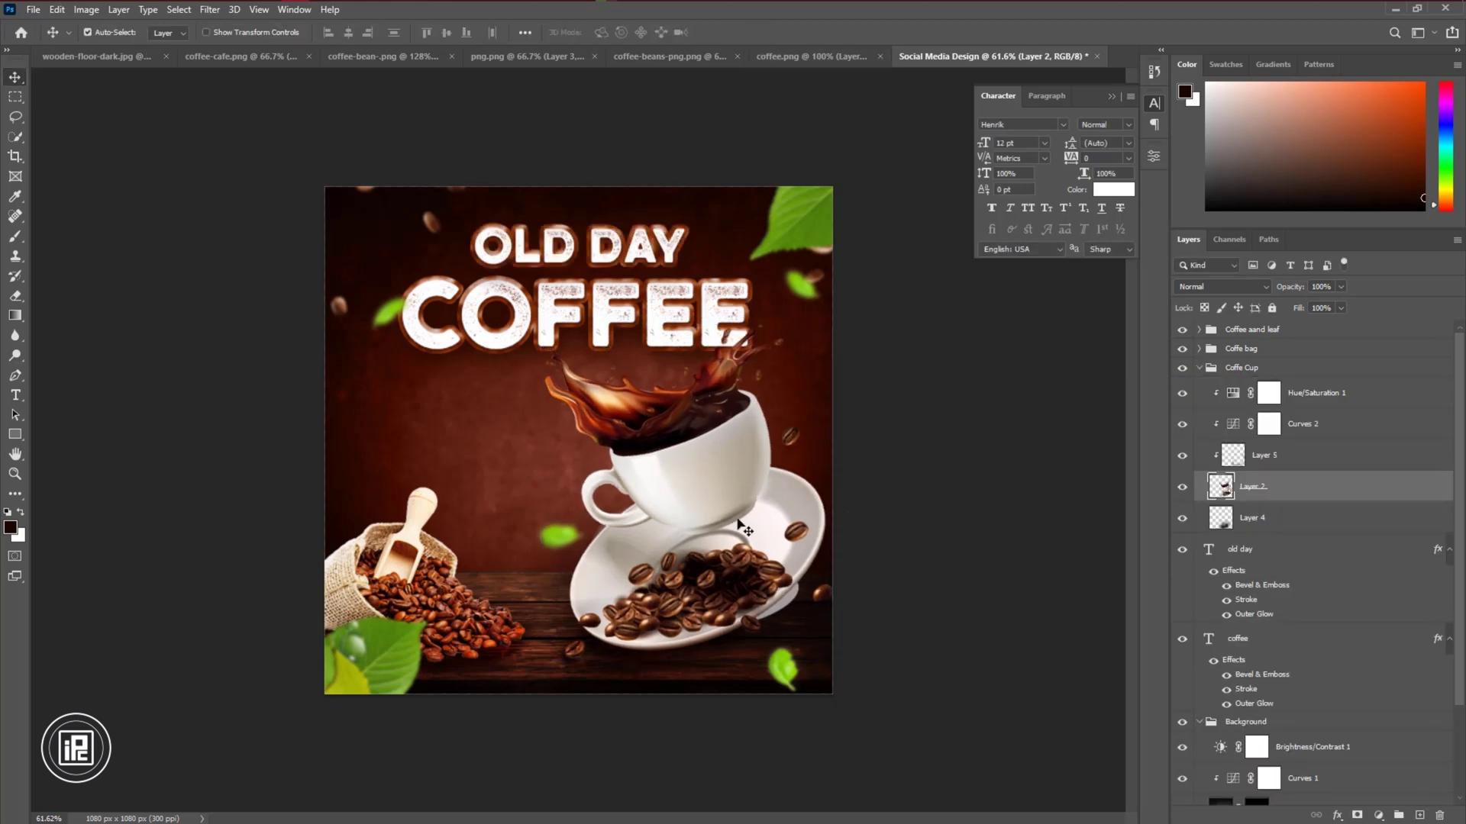
Paint a soft orange-red glow beside the cup with the Brush tool on a new layer above "Color Fill 1"
{"action": "scroll", "coordinate": [1298, 611], "scroll_direction": "down", "scroll_amount": 3}
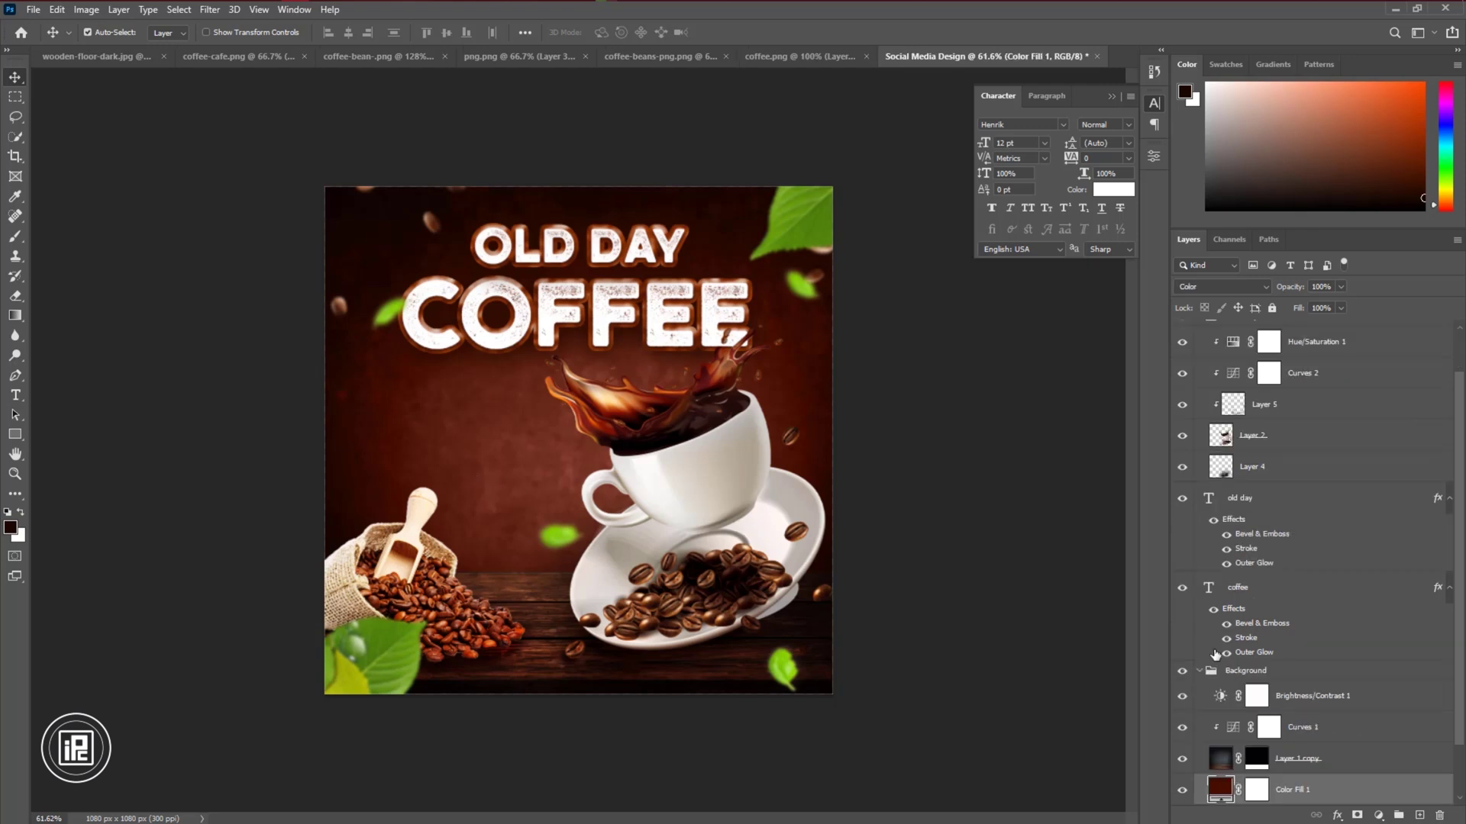
{"action": "left_click", "coordinate": [1301, 731]}
{"action": "left_click", "coordinate": [1421, 813]}
{"action": "left_click", "coordinate": [15, 236]}
{"action": "left_click", "coordinate": [10, 527]}
{"action": "left_click", "coordinate": [865, 277]}
{"action": "left_click", "coordinate": [1031, 193]}
{"action": "left_click_drag", "start_coordinate": [583, 442], "coordinate": [581, 443]}
{"action": "left_click_drag", "start_coordinate": [402, 32], "coordinate": [451, 32]}
{"action": "left_click", "coordinate": [560, 497]}
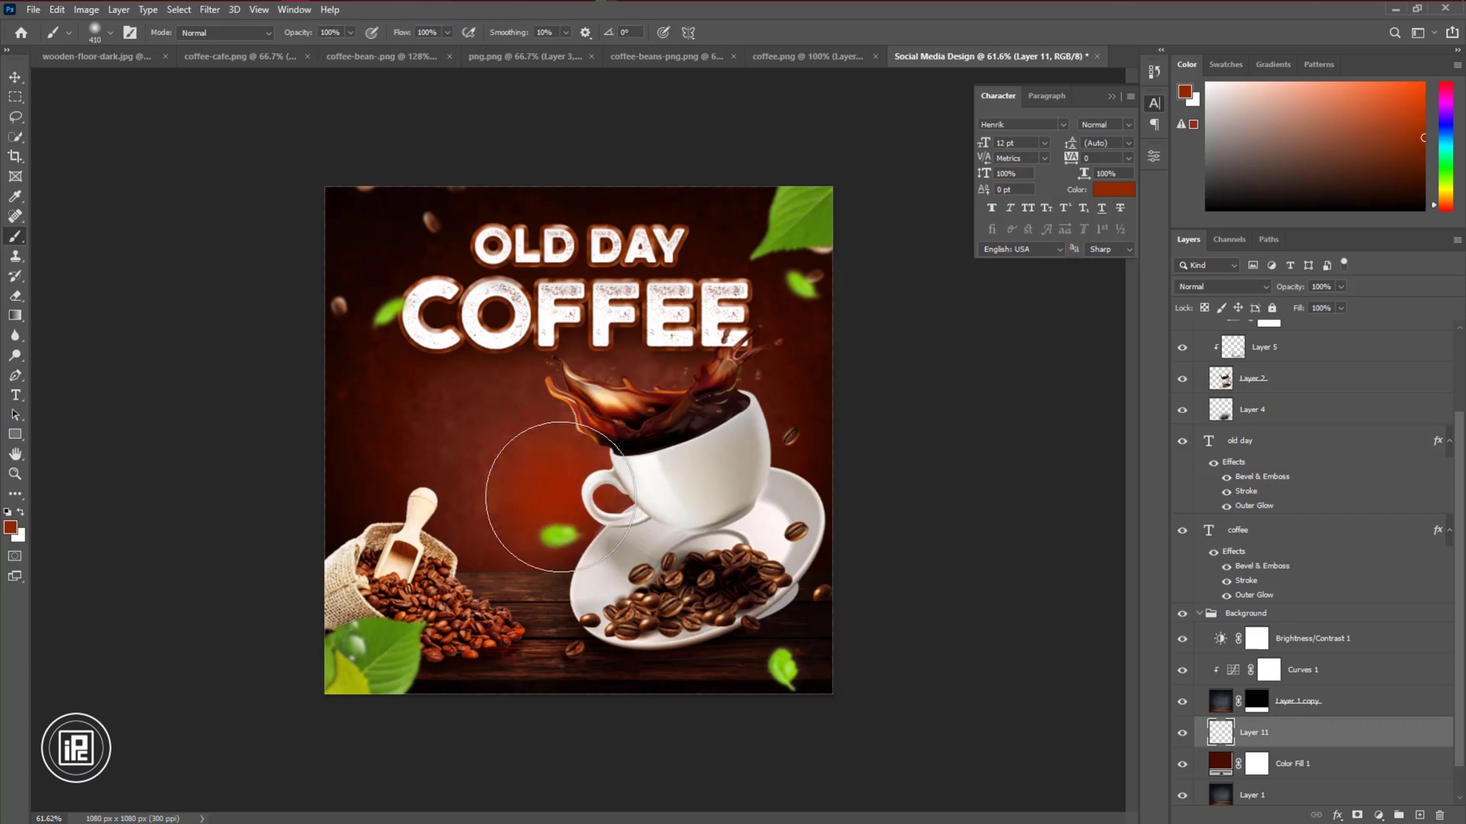
Enlarge the painted glow to about 1079 × 1081 px, spanning the canvas width
{"action": "key", "text": "ctrl+t"}
{"action": "left_click_drag", "start_coordinate": [710, 497], "coordinate": [833, 498]}
{"action": "left_click_drag", "start_coordinate": [410, 498], "coordinate": [333, 502]}
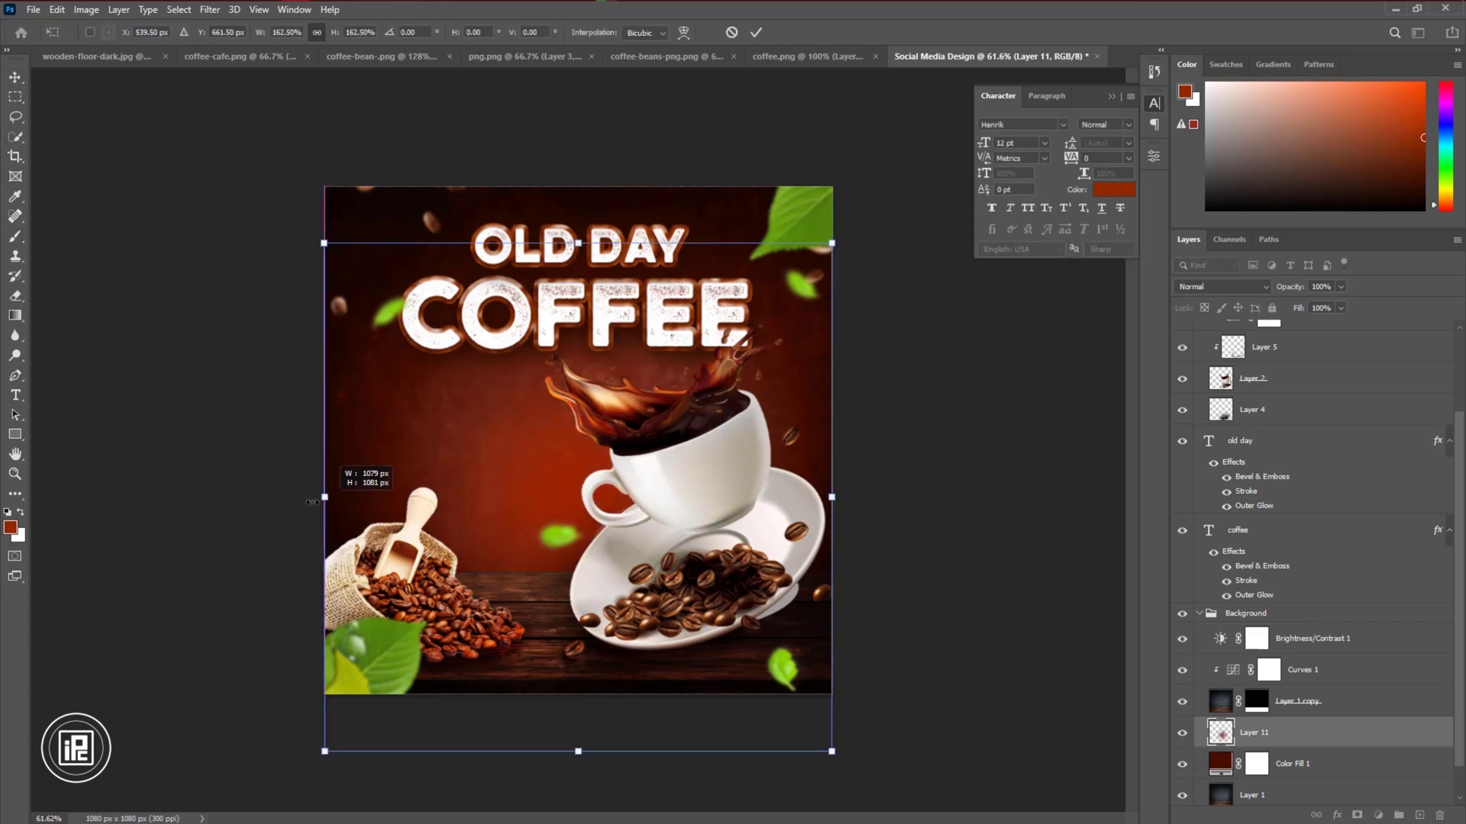
{"action": "left_click", "coordinate": [755, 32]}
Set the glow layer's blend mode to Soft Light and move it up to fit the canvas
{"action": "left_click", "coordinate": [1221, 287]}
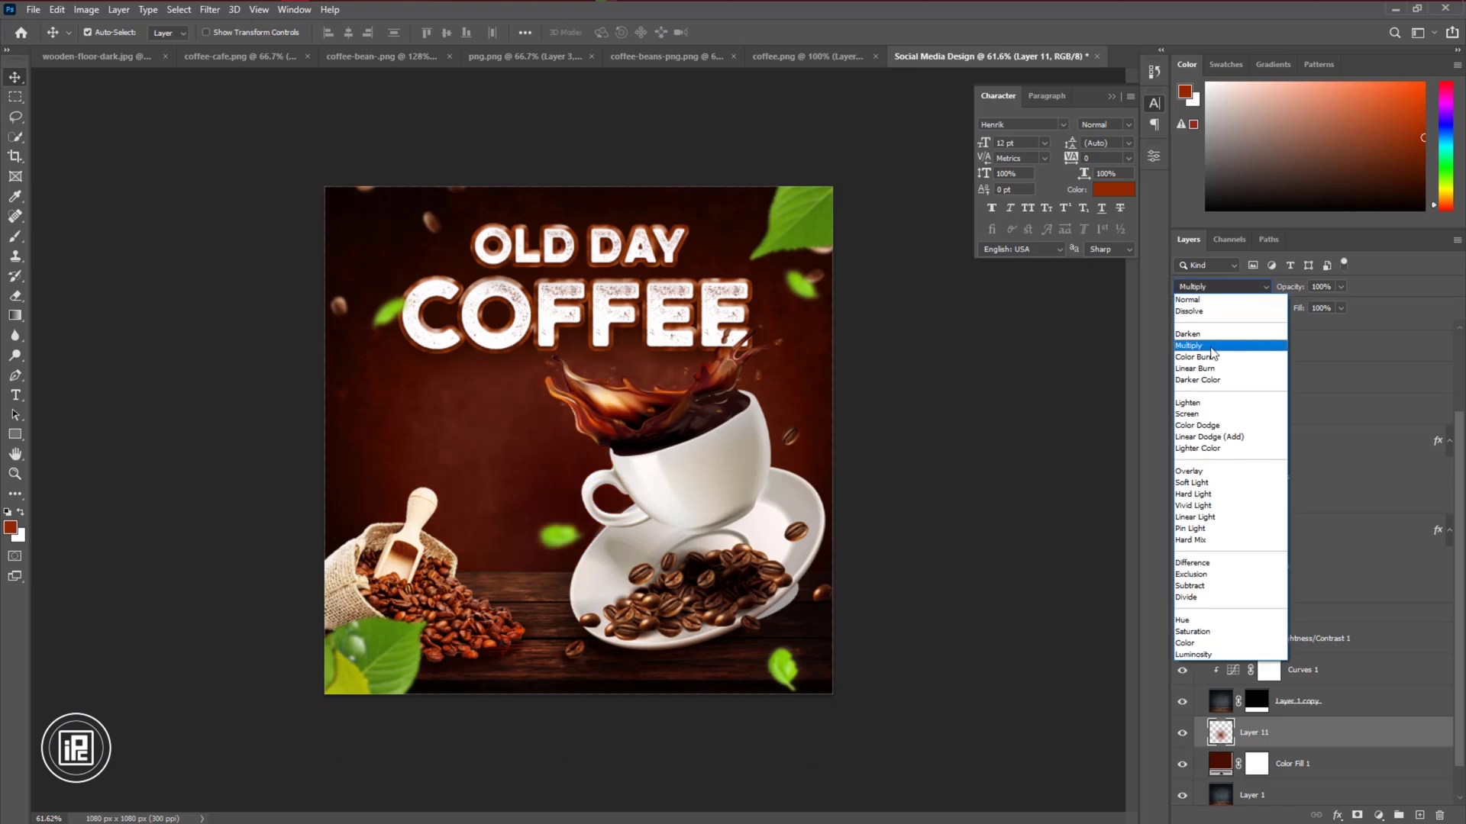
{"action": "left_click", "coordinate": [1192, 482]}
{"action": "key", "text": "ctrl+t"}
{"action": "left_click_drag", "start_coordinate": [622, 365], "coordinate": [621, 308]}
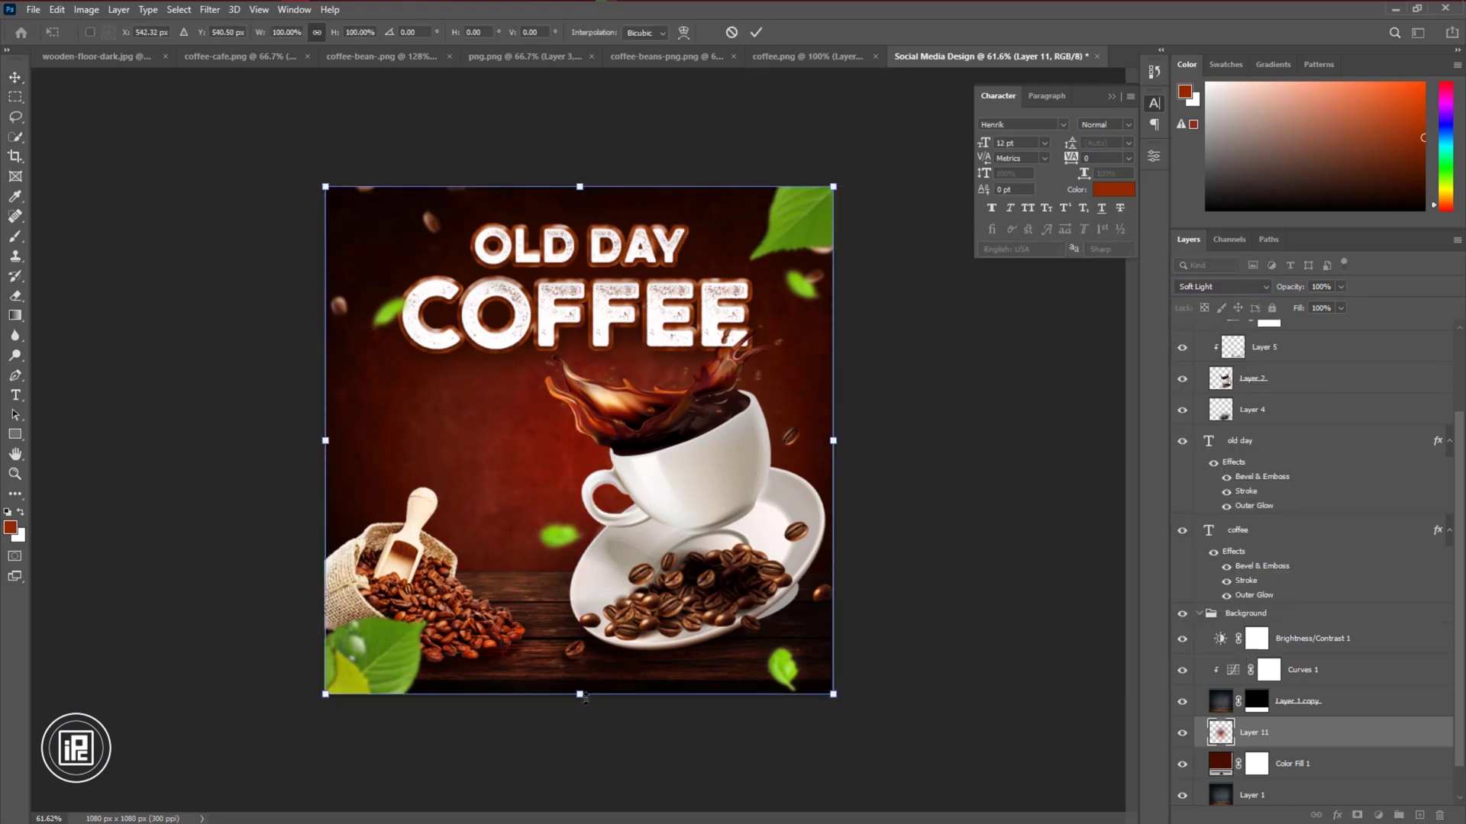
{"action": "key", "text": "Return"}
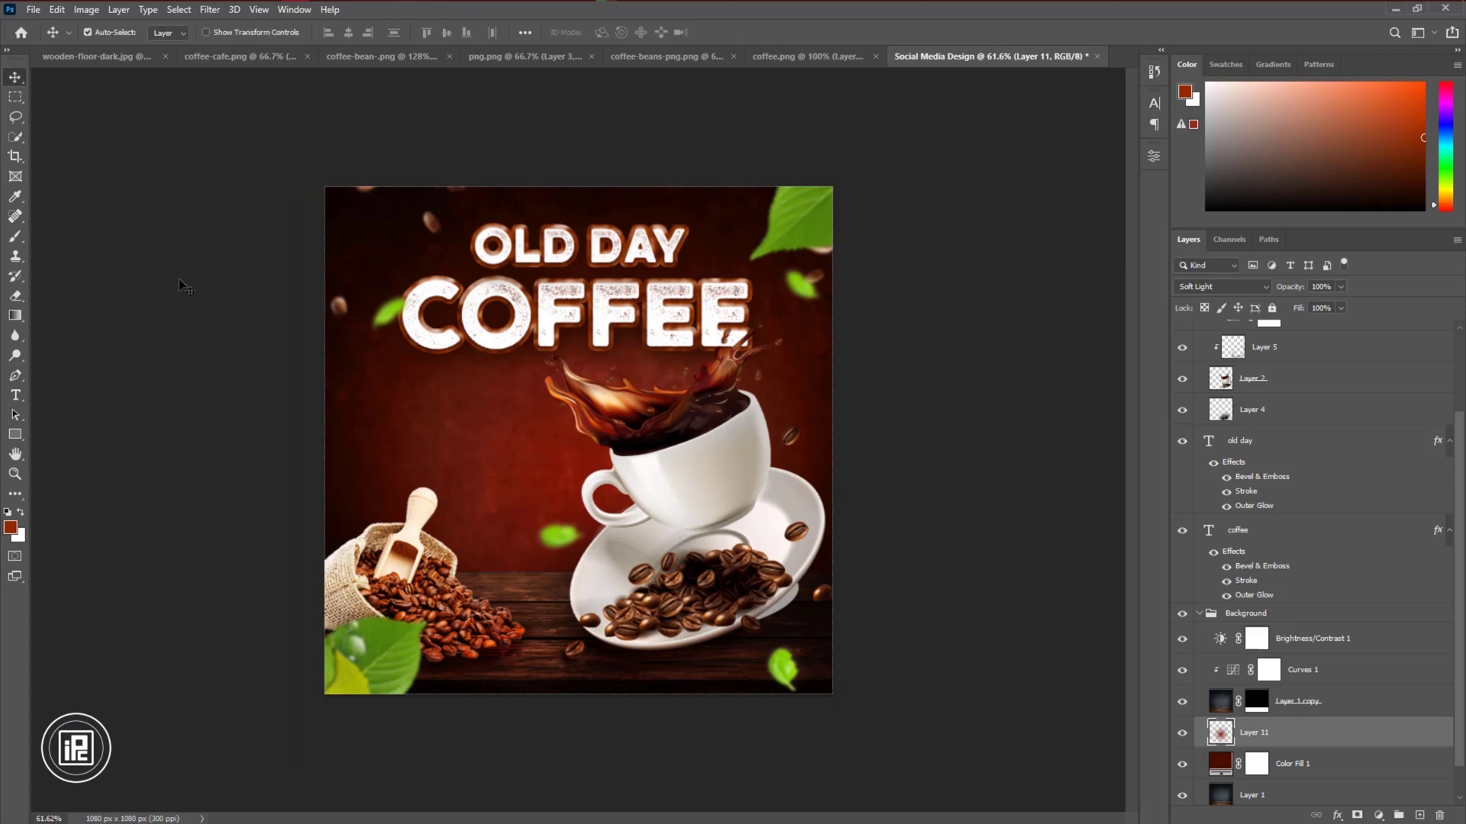
Add the text "Special Price for you" in the empty area between the cup and the title
{"action": "key", "text": "t"}
{"action": "left_click", "coordinate": [395, 422]}
{"action": "type", "text": "SPECI"}
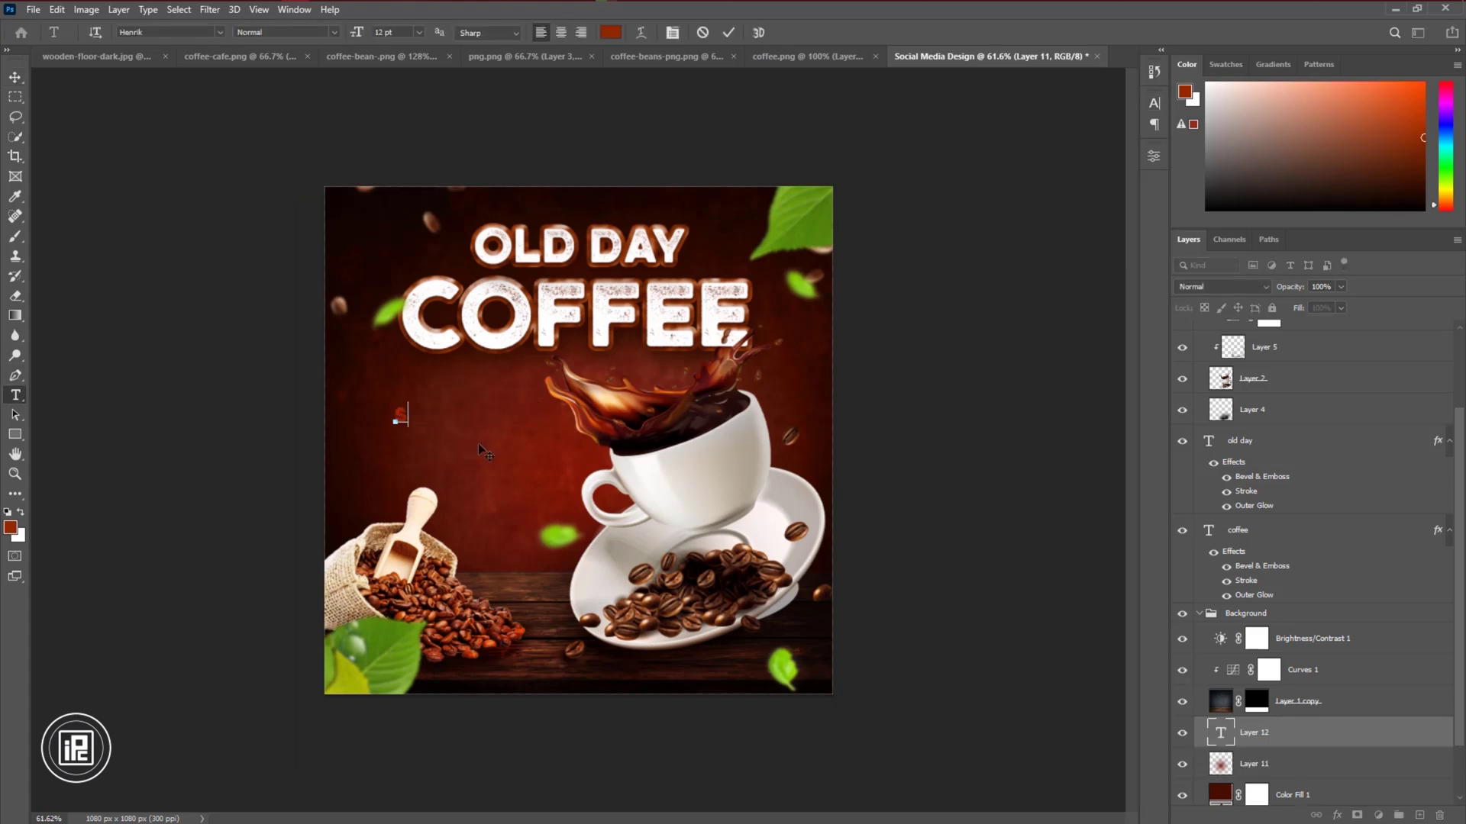
{"action": "type", "text": "al Price for you"}
{"action": "key", "text": "ctrl+Return"}
Scale down the "Special Price for you" text to fit beside the coffee splash
{"action": "key", "text": "v"}
{"action": "key", "text": "ctrl+t"}
{"action": "left_click_drag", "start_coordinate": [640, 414], "coordinate": [530, 414]}
{"action": "left_click", "coordinate": [753, 35]}
Format the "Special Price for you" text as white Gotham Medium in all caps
{"action": "left_click", "coordinate": [1154, 103]}
{"action": "left_click", "coordinate": [1062, 124]}
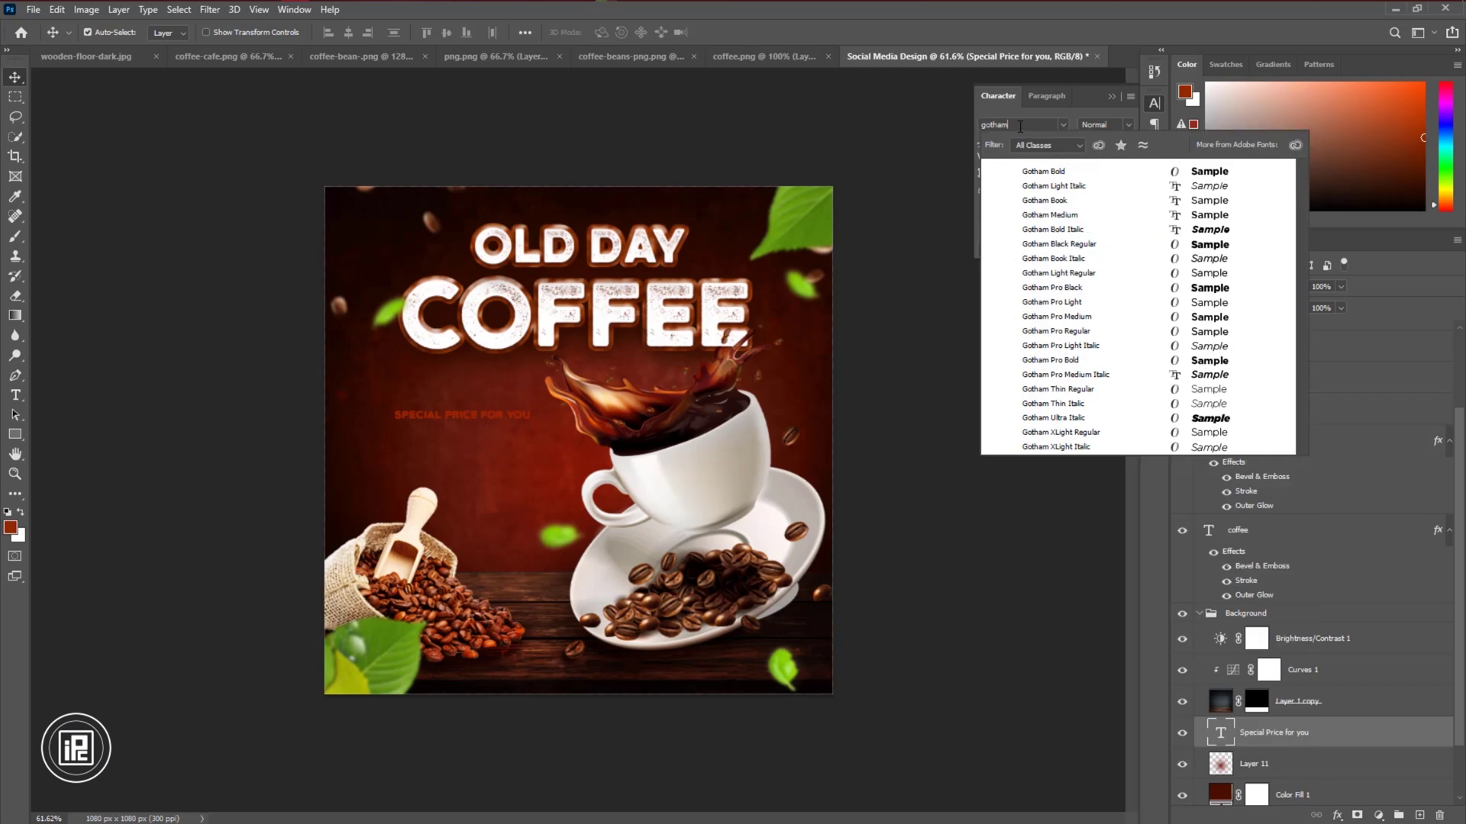
{"action": "left_click", "coordinate": [1061, 215]}
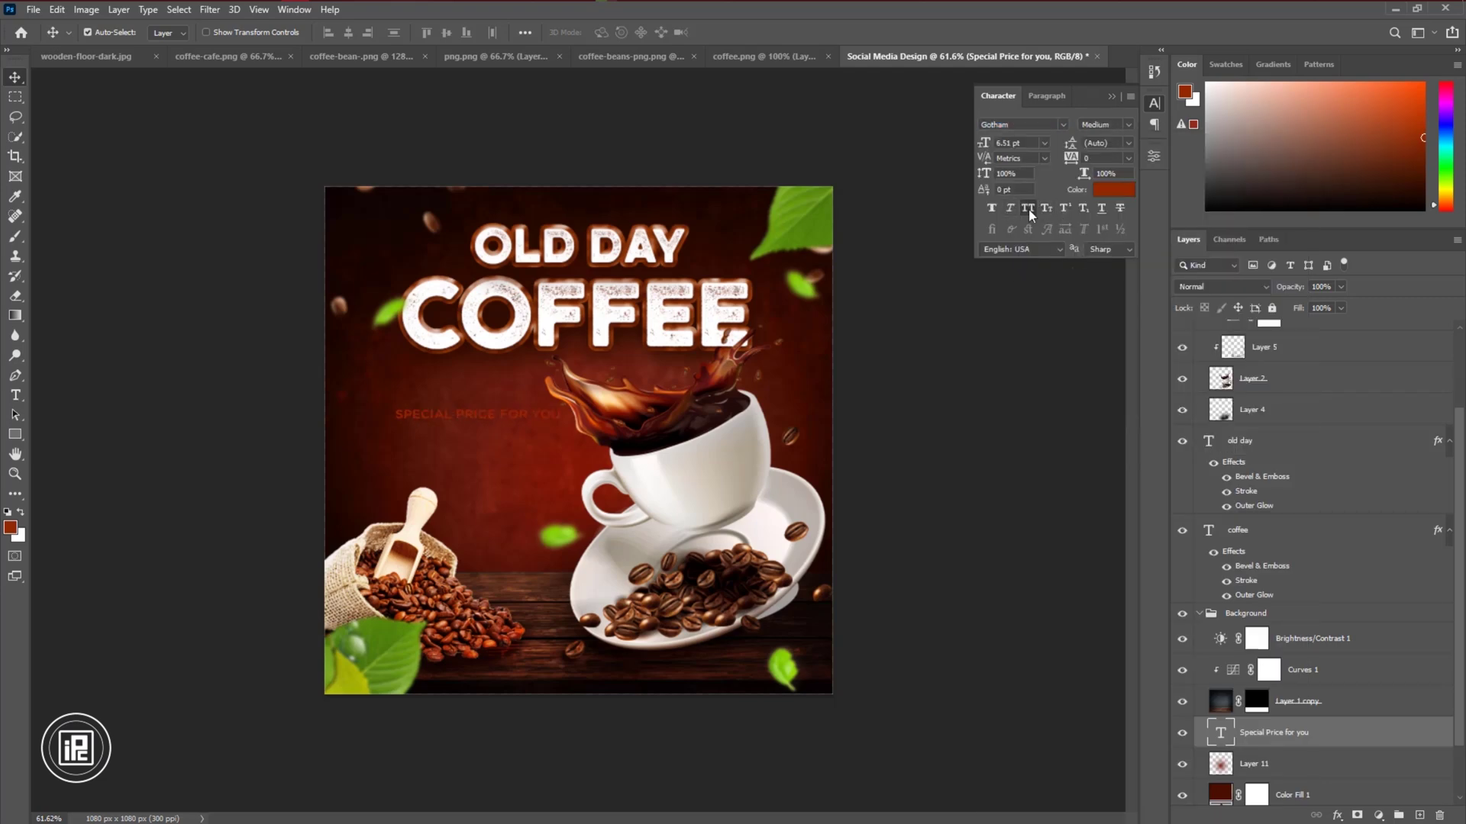
{"action": "left_click", "coordinate": [1113, 189]}
{"action": "left_click", "coordinate": [679, 200]}
{"action": "left_click", "coordinate": [1028, 187]}
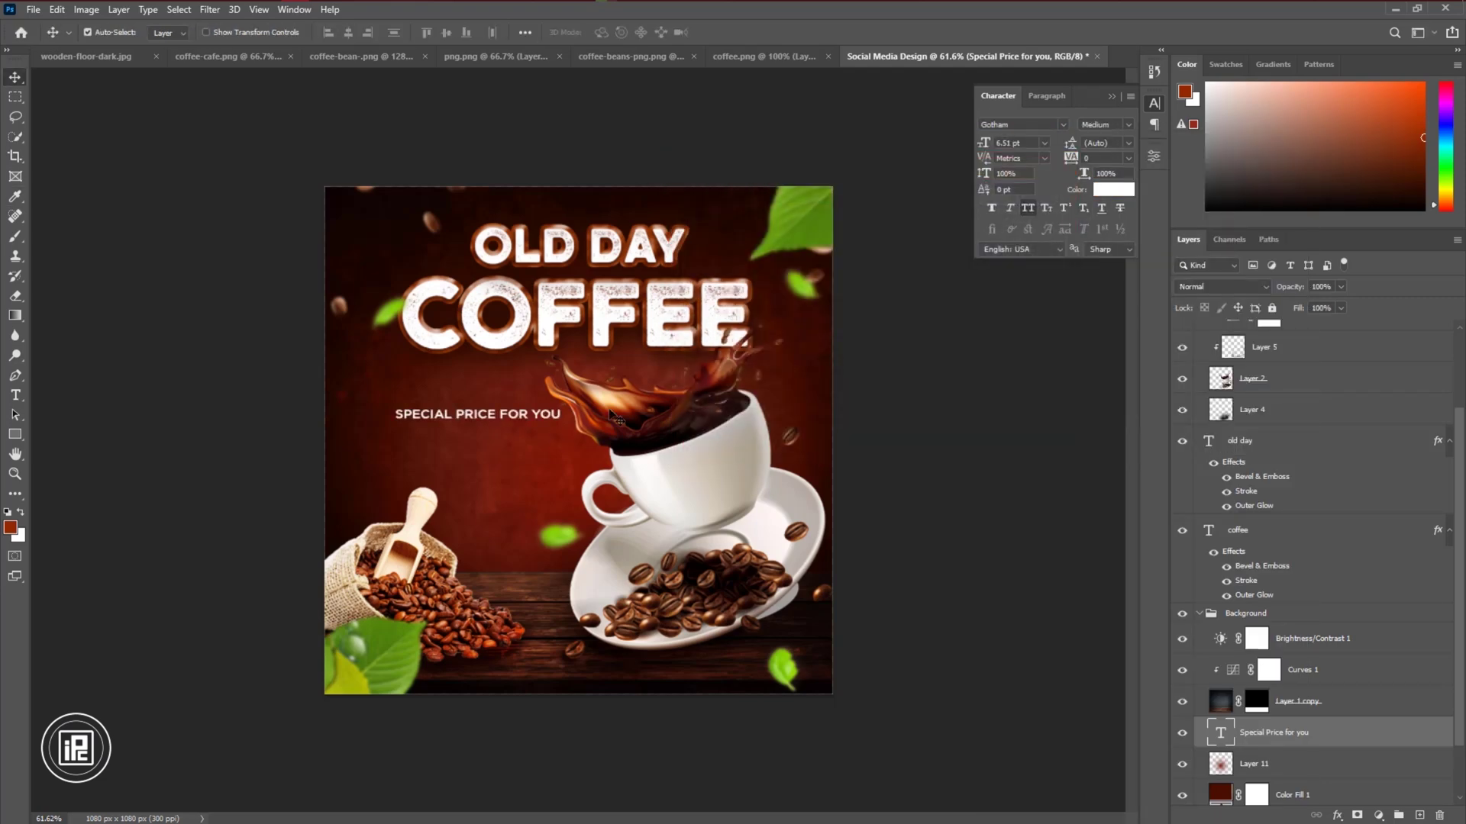
Shrink the "Special Price for you" line slightly to 6.46 pt
{"action": "key", "text": "ctrl+t"}
{"action": "left_click_drag", "start_coordinate": [558, 416], "coordinate": [557, 413]}
{"action": "key", "text": "Return"}
Duplicate the "Special Price for you" line directly below itself and change the copy's text to "$9"
{"action": "scroll", "coordinate": [527, 438], "scroll_direction": "up", "scroll_amount": 7}
{"action": "left_click_drag", "start_coordinate": [449, 391], "coordinate": [444, 427]}
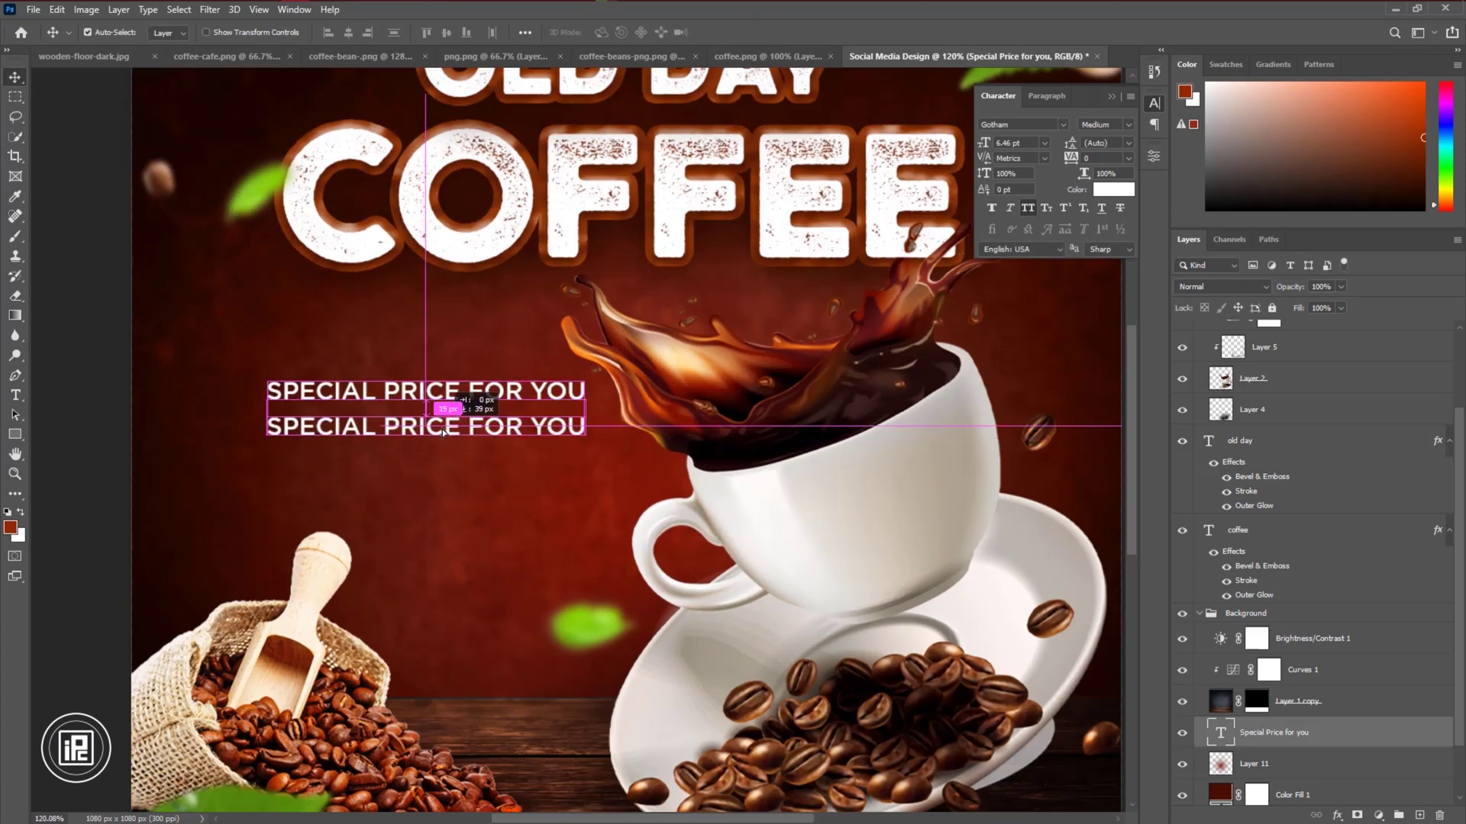
{"action": "double_click", "coordinate": [443, 425]}
{"action": "type", "text": "$9"}
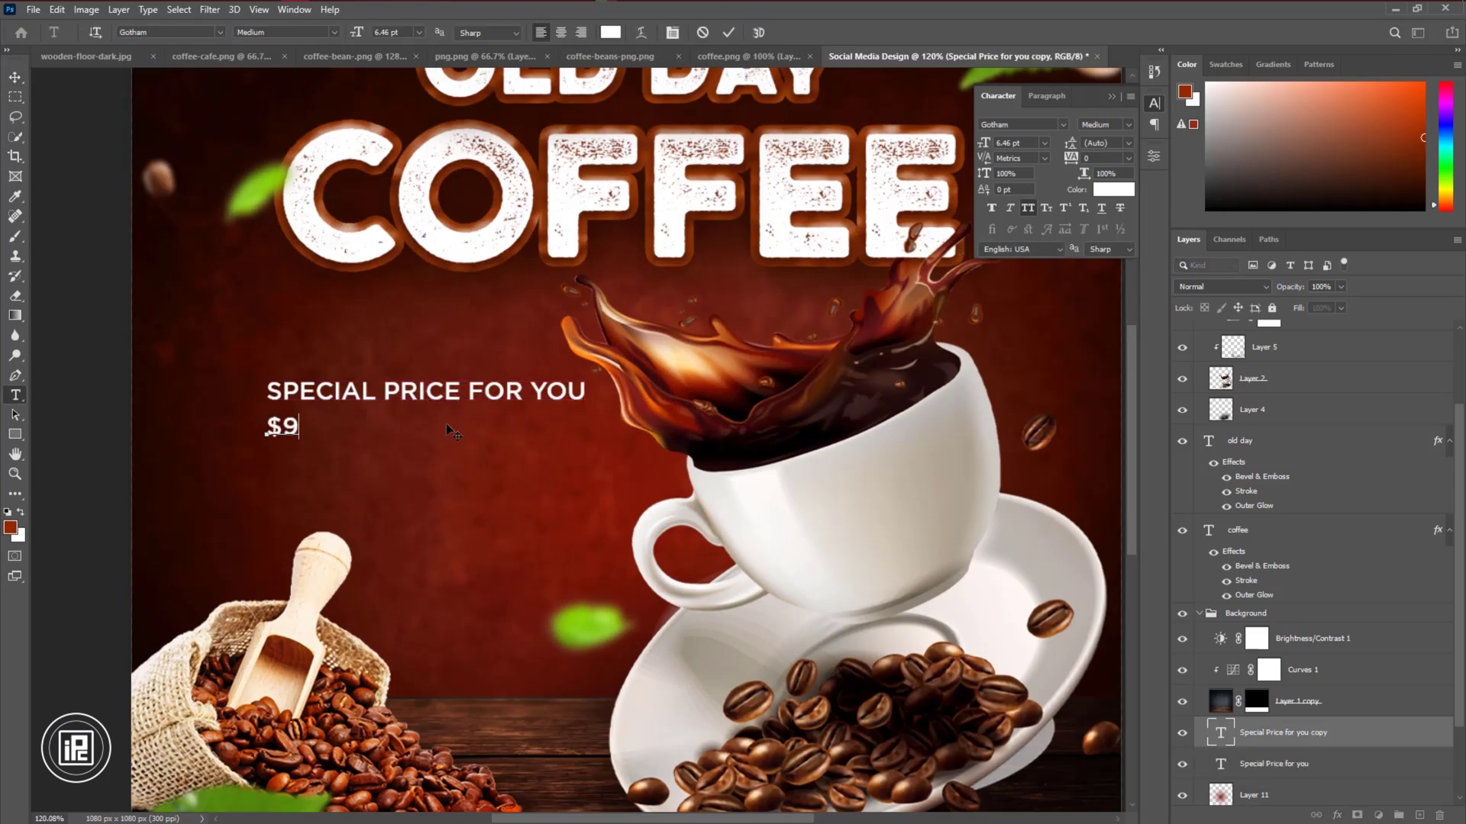
{"action": "left_click", "coordinate": [728, 33]}
Duplicate the "$9" text beside itself and change the copy to ".99"
{"action": "left_click_drag", "start_coordinate": [295, 430], "coordinate": [324, 425], "text": "alt"}
{"action": "double_click", "coordinate": [347, 429]}
{"action": "type", "text": ".99"}
{"action": "left_click", "coordinate": [728, 32]}
Shrink ".99" to 4.28 pt as raised cents beside "$9" and select both price layers
{"action": "scroll", "coordinate": [327, 446], "scroll_direction": "up", "scroll_amount": 3}
{"action": "key", "text": "ctrl+t"}
{"action": "left_click", "coordinate": [755, 33]}
{"action": "left_click", "coordinate": [284, 422], "text": "shift"}
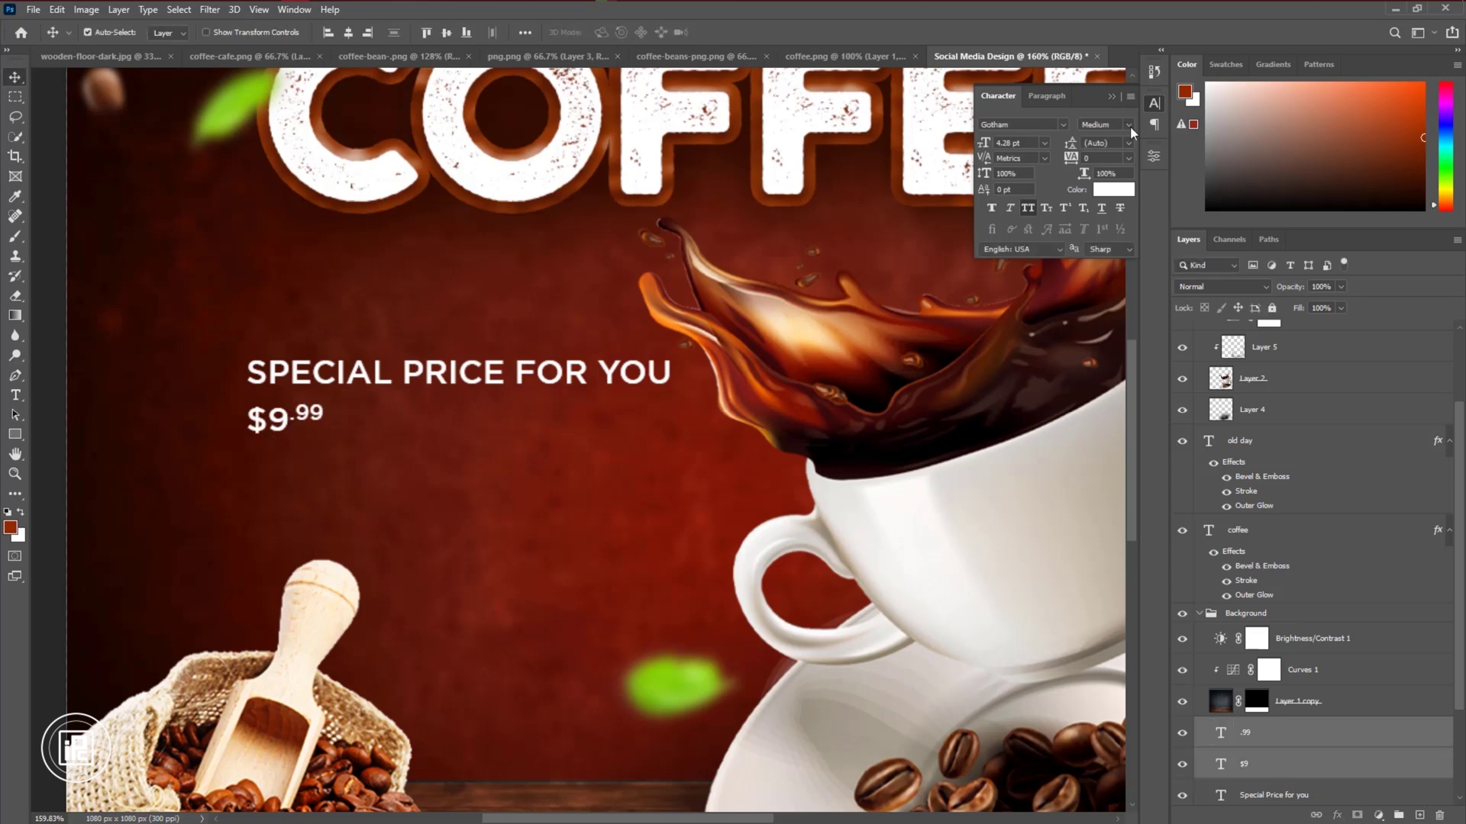
Set the font of the "$9" and ".99" layers to Gotham Black
{"action": "left_click", "coordinate": [1033, 122]}
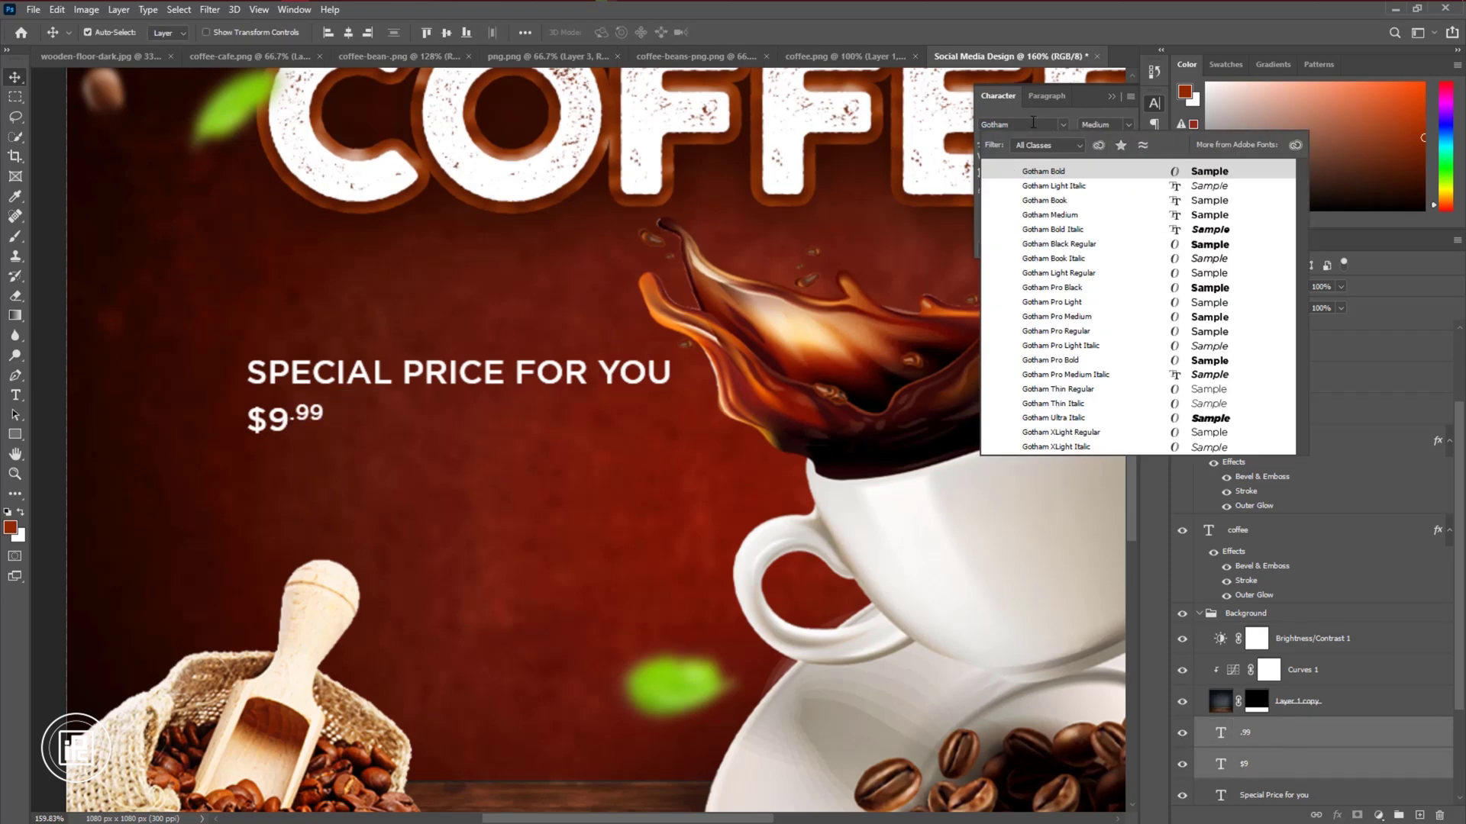
{"action": "left_click", "coordinate": [1055, 245]}
{"action": "left_click", "coordinate": [366, 437]}
Enlarge "$9" and ".99" together beneath the "Special Price for you" line, keeping their left edge aligned with it
{"action": "scroll", "coordinate": [314, 422], "scroll_direction": "up", "scroll_amount": 3}
{"action": "left_click_drag", "start_coordinate": [303, 413], "coordinate": [699, 577]}
{"action": "key", "text": "ctrl+t"}
{"action": "left_click", "coordinate": [731, 32]}
{"action": "left_click", "coordinate": [272, 424], "text": "ctrl+shift"}
{"action": "key", "text": "ctrl+t"}
{"action": "left_click", "coordinate": [755, 32]}
{"action": "scroll", "coordinate": [628, 237], "scroll_direction": "down", "scroll_amount": 3}
{"action": "left_click", "coordinate": [658, 388]}
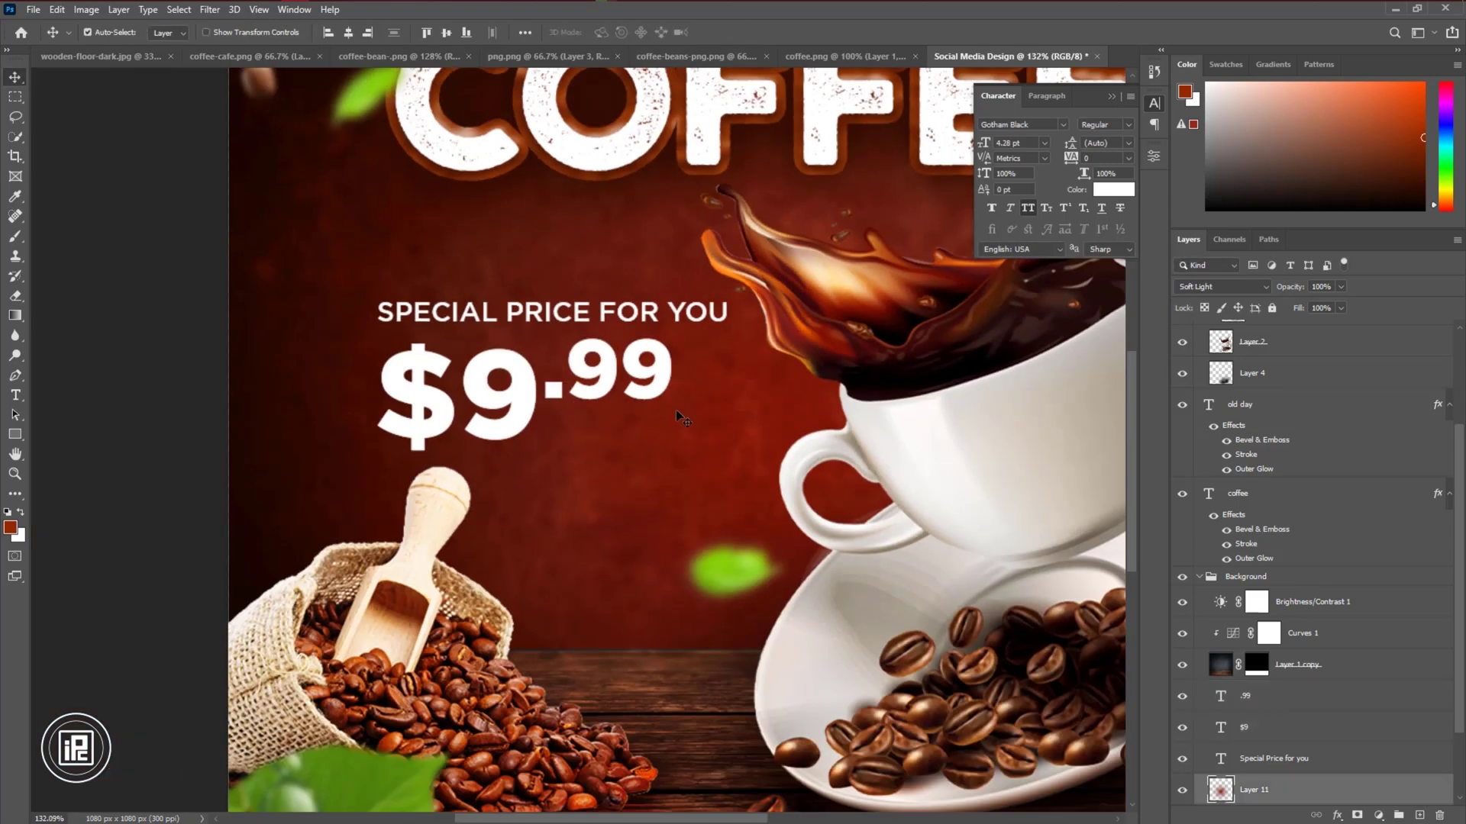
Change ".99" to Gotham Medium and scale it down slightly to 18.01 pt
{"action": "key", "text": "BackSpace"}
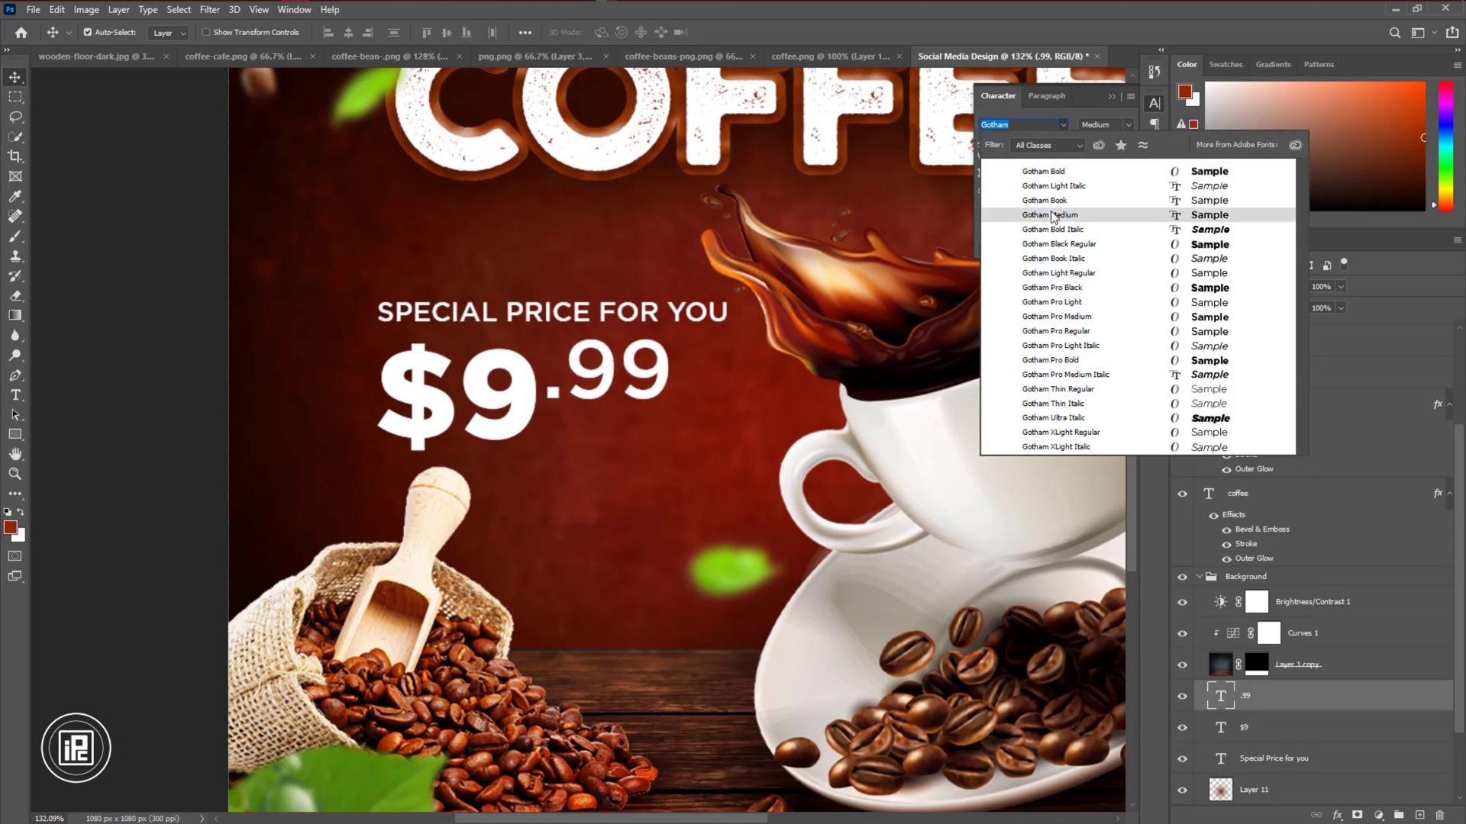
{"action": "left_click", "coordinate": [1053, 216]}
{"action": "key", "text": "ctrl+t"}
{"action": "left_click_drag", "start_coordinate": [672, 340], "coordinate": [658, 348]}
{"action": "key", "text": "Return"}
Shift both price layers down slightly and draw a thin white horizontal rectangle as an underline beneath "Special Price for you"
{"action": "left_click", "coordinate": [521, 391], "text": "shift"}
{"action": "left_click_drag", "start_coordinate": [521, 391], "coordinate": [521, 399]}
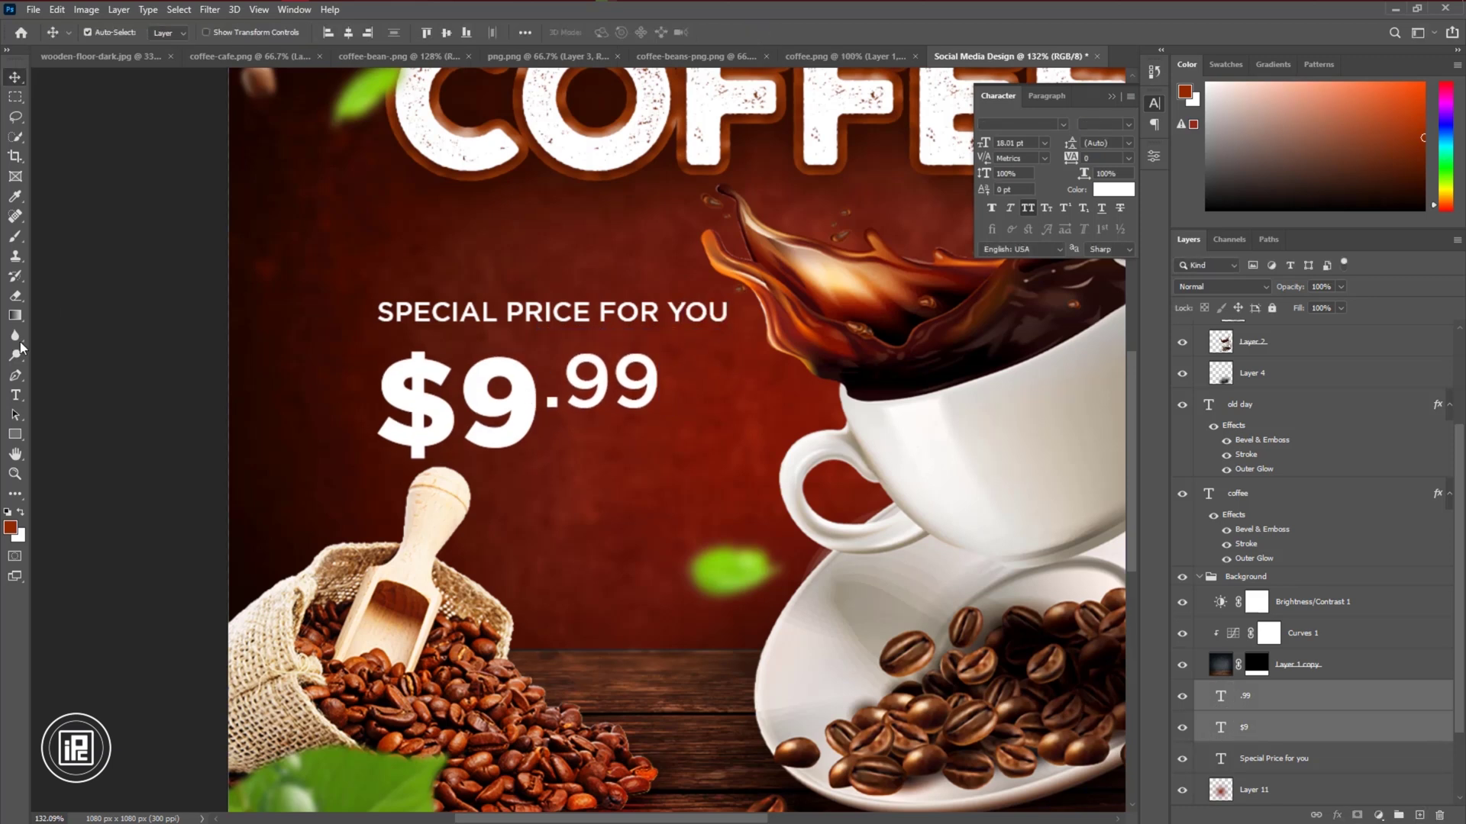
{"action": "left_click", "coordinate": [14, 434]}
{"action": "left_click_drag", "start_coordinate": [378, 332], "coordinate": [724, 332]}
{"action": "left_click", "coordinate": [978, 308]}
{"action": "left_click", "coordinate": [983, 357]}
{"action": "left_click", "coordinate": [977, 330]}
{"action": "left_click", "coordinate": [940, 365]}
Move "$9" and ".99" up closer to the underline and nudge them slightly left
{"action": "key", "text": "v"}
{"action": "left_click", "coordinate": [519, 420]}
{"action": "left_click", "coordinate": [603, 400], "text": "shift"}
{"action": "left_click_drag", "start_coordinate": [603, 400], "coordinate": [603, 390]}
{"action": "left_click", "coordinate": [603, 411]}
{"action": "left_click", "coordinate": [607, 386]}
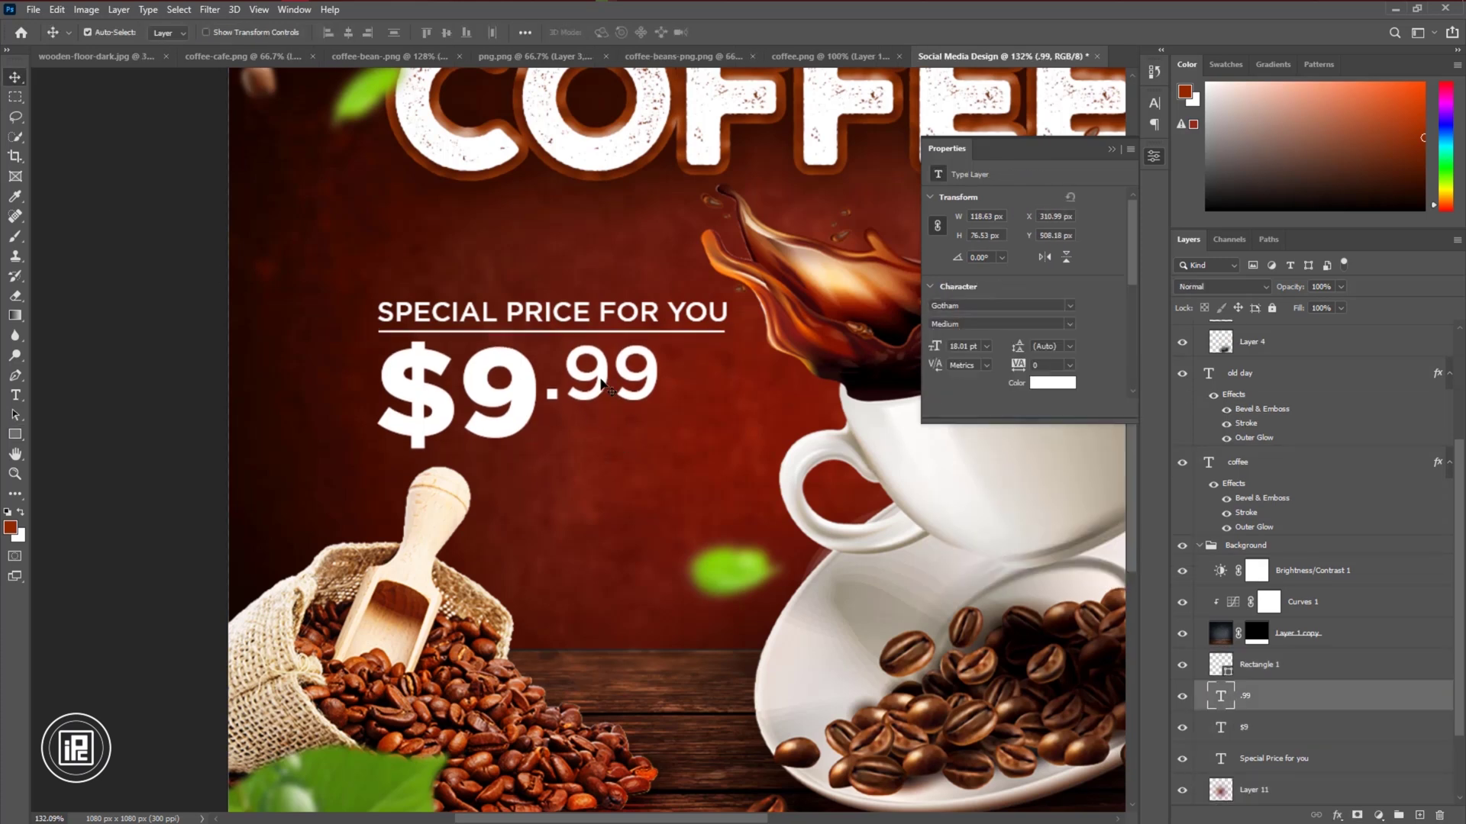
{"action": "left_click", "coordinate": [519, 385], "text": "shift"}
{"action": "key", "text": "Left"}
Shrink the "Special Price for you" text to 5.38 pt and widen its letter tracking
{"action": "scroll", "coordinate": [519, 382], "scroll_direction": "down", "scroll_amount": 6}
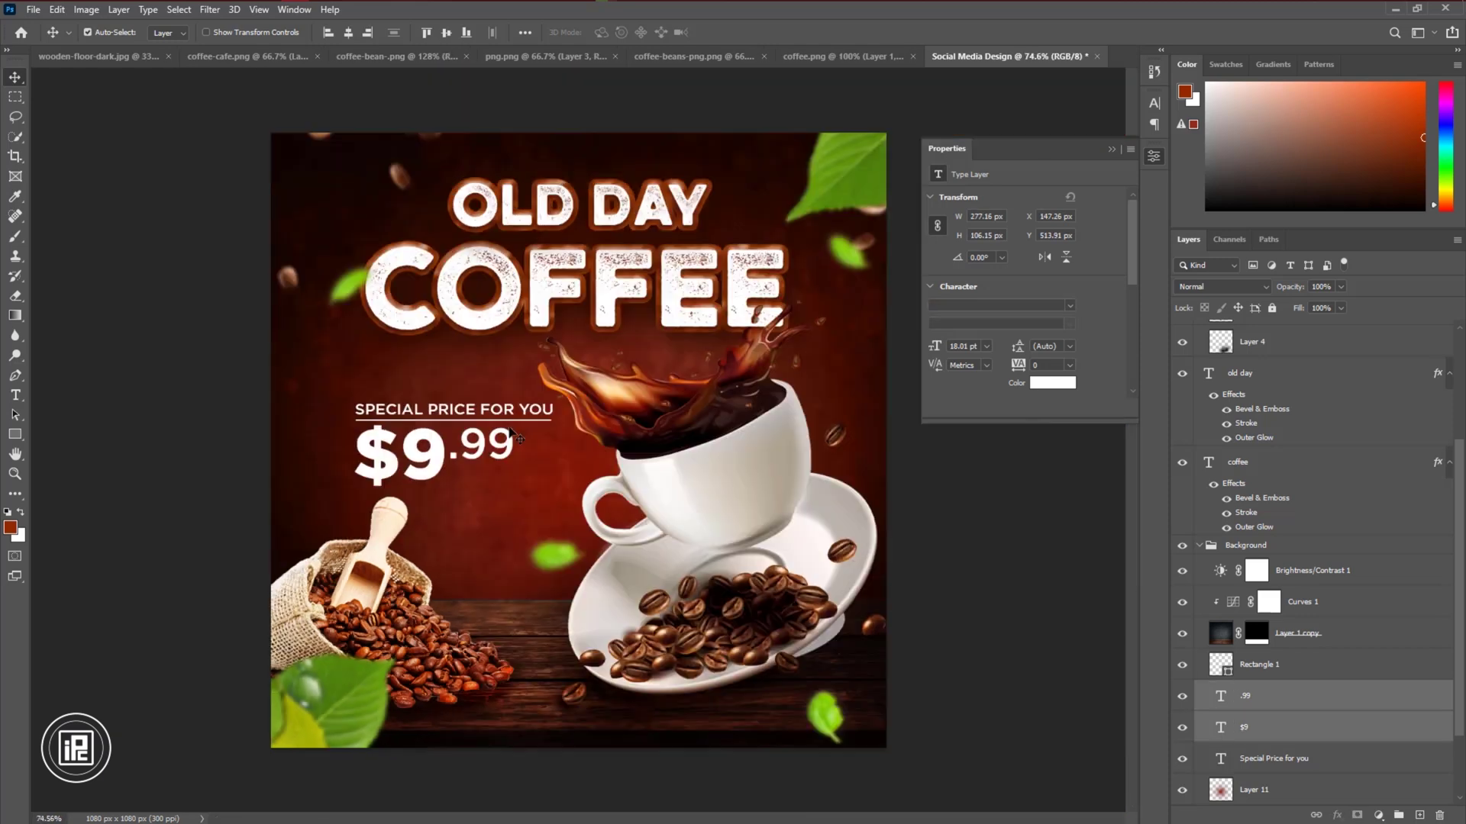
{"action": "left_click", "coordinate": [517, 345]}
{"action": "left_click", "coordinate": [543, 410]}
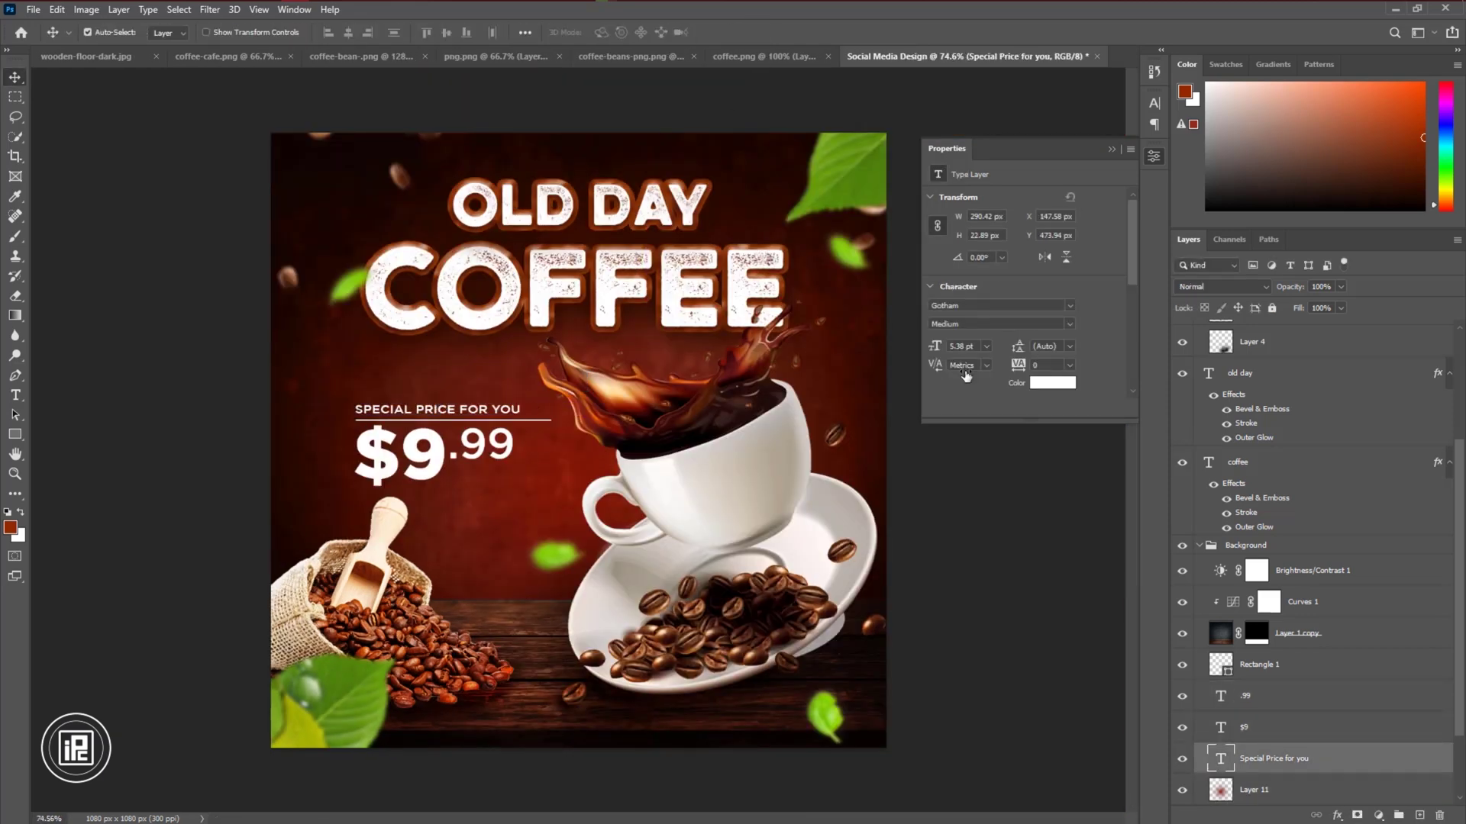
{"action": "left_click", "coordinate": [1070, 365]}
{"action": "left_click", "coordinate": [1052, 446]}
{"action": "left_click", "coordinate": [1070, 365]}
{"action": "left_click", "coordinate": [1053, 544]}
Scale the widely tracked "Special Price for you" text down to match the underline's width
{"action": "key", "text": "ctrl+t"}
{"action": "left_click_drag", "start_coordinate": [574, 400], "coordinate": [552, 402]}
{"action": "key", "text": "Return"}
Scale "$9" and ".99" down together beneath the underline, keeping their upper-left corner in place
{"action": "left_click", "coordinate": [447, 475]}
{"action": "left_click", "coordinate": [427, 458]}
{"action": "left_click", "coordinate": [473, 449], "text": "shift"}
{"action": "key", "text": "ctrl+t"}
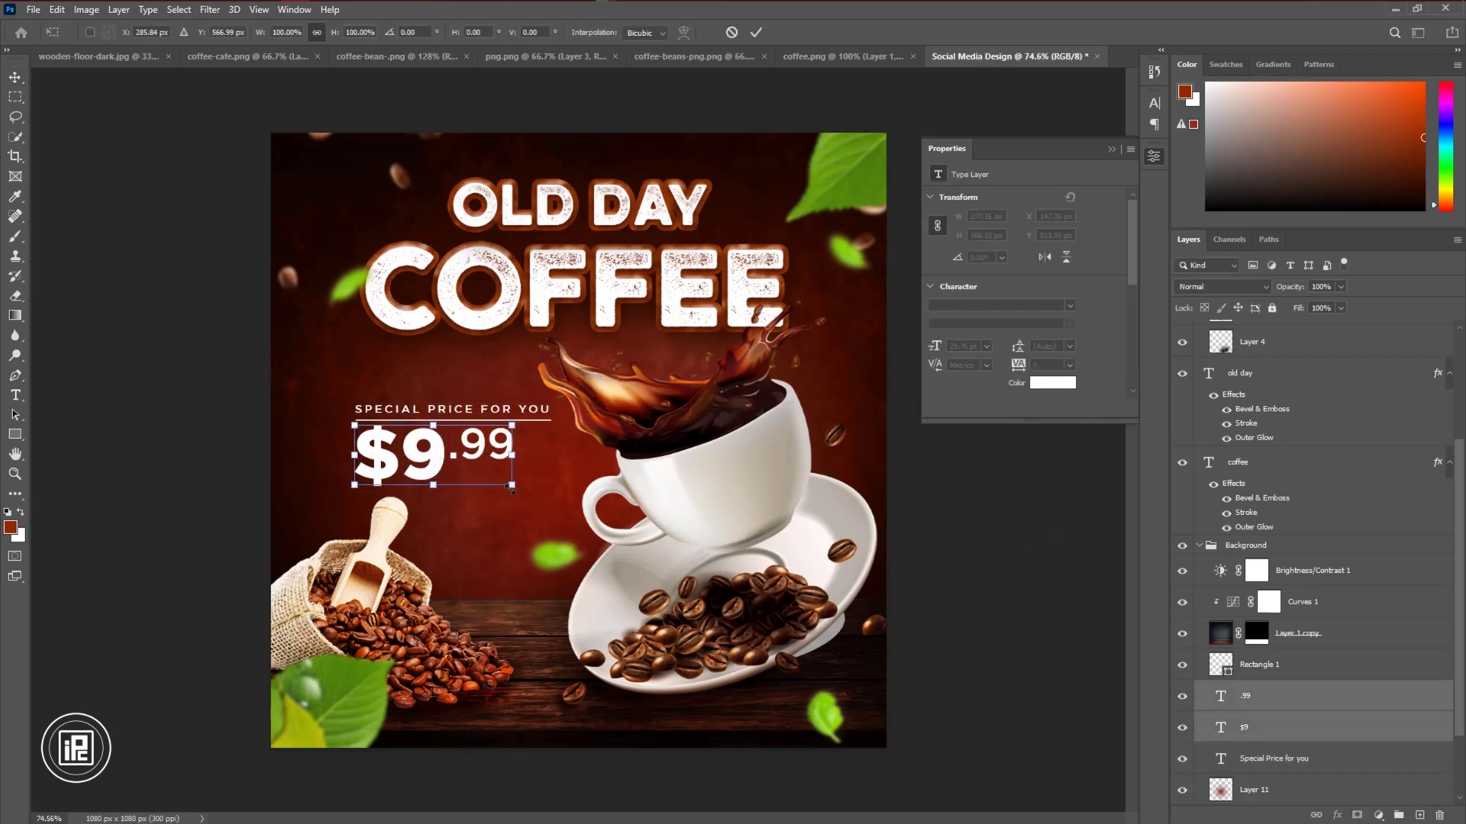
{"action": "left_click_drag", "start_coordinate": [513, 487], "coordinate": [478, 481]}
{"action": "left_click", "coordinate": [756, 32]}
{"action": "scroll", "coordinate": [496, 489], "scroll_direction": "down", "scroll_amount": 5}
{"action": "left_click", "coordinate": [1112, 149]}
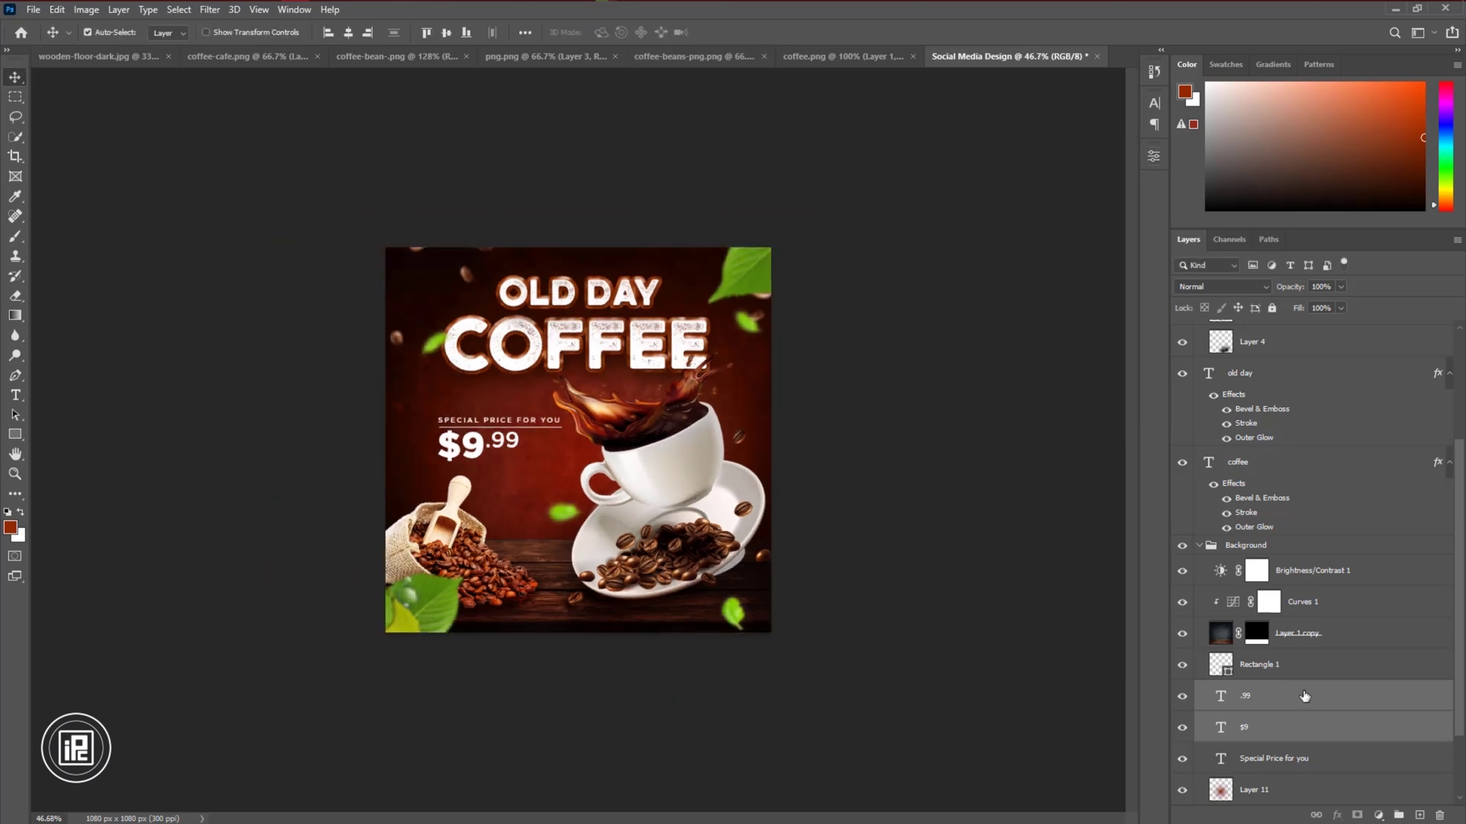
Group the underline and three price text layers as "Price tag" and place the group above the Background group
{"action": "left_click", "coordinate": [1285, 763]}
{"action": "left_click", "coordinate": [1268, 672], "text": "shift"}
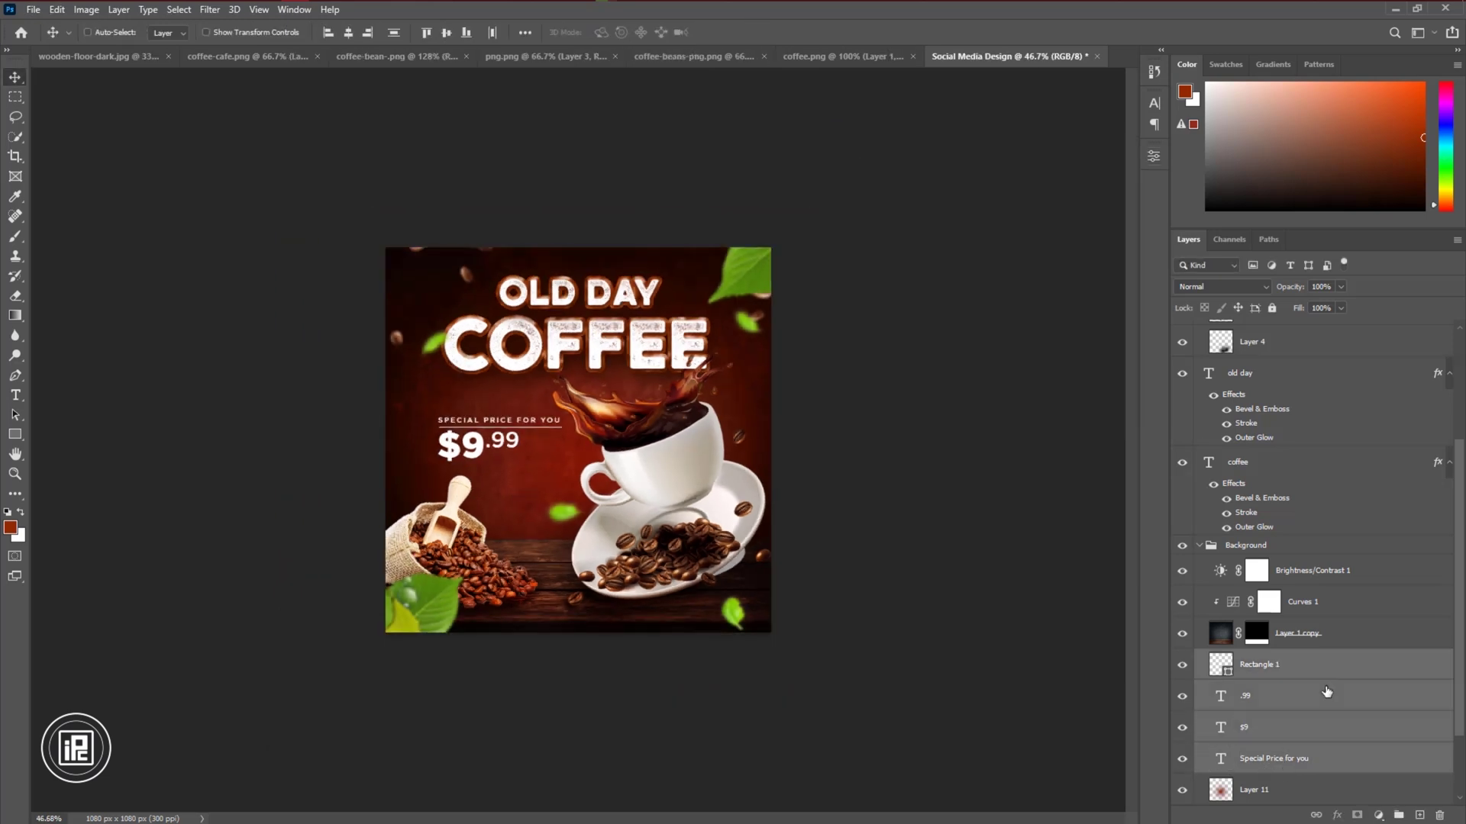
{"action": "key", "text": "ctrl+g"}
{"action": "left_click", "coordinate": [1250, 676]}
{"action": "type", "text": "Price tag"}
{"action": "key", "text": "Return"}
{"action": "left_click_drag", "start_coordinate": [1250, 676], "coordinate": [1258, 545]}
Collapse the effects of the "old day" and "coffee" layers and group both as "Title"
{"action": "left_click", "coordinate": [1260, 477]}
{"action": "left_click", "coordinate": [1313, 390], "text": "shift"}
{"action": "left_click", "coordinate": [1449, 385]}
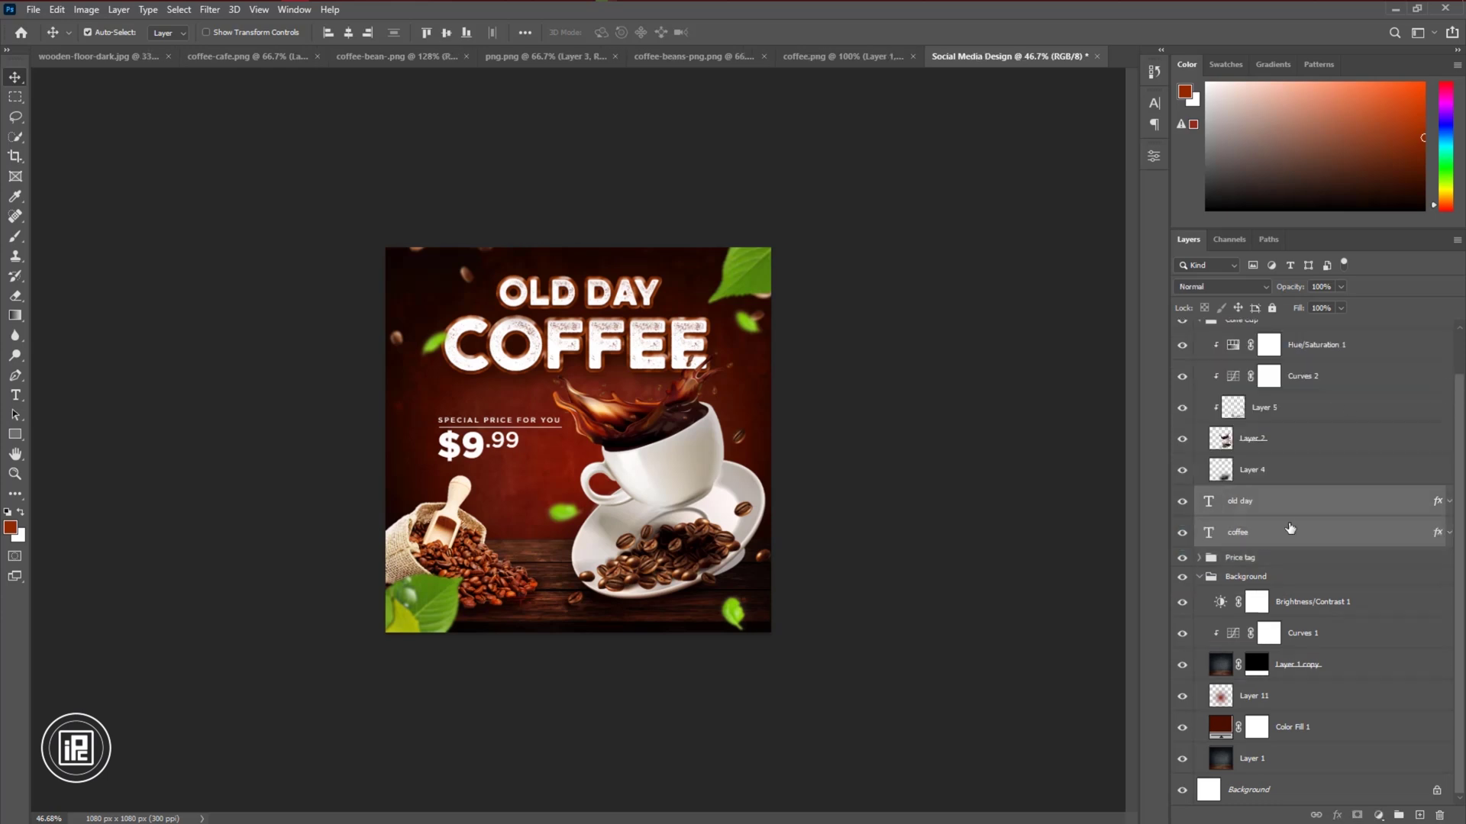
{"action": "key", "text": "ctrl+g"}
{"action": "double_click", "coordinate": [1239, 538]}
{"action": "key", "text": "Return"}
Bring a green leaf from the png.png document into the design and scale it down over the price text's upper-left part
{"action": "left_click", "coordinate": [1287, 560]}
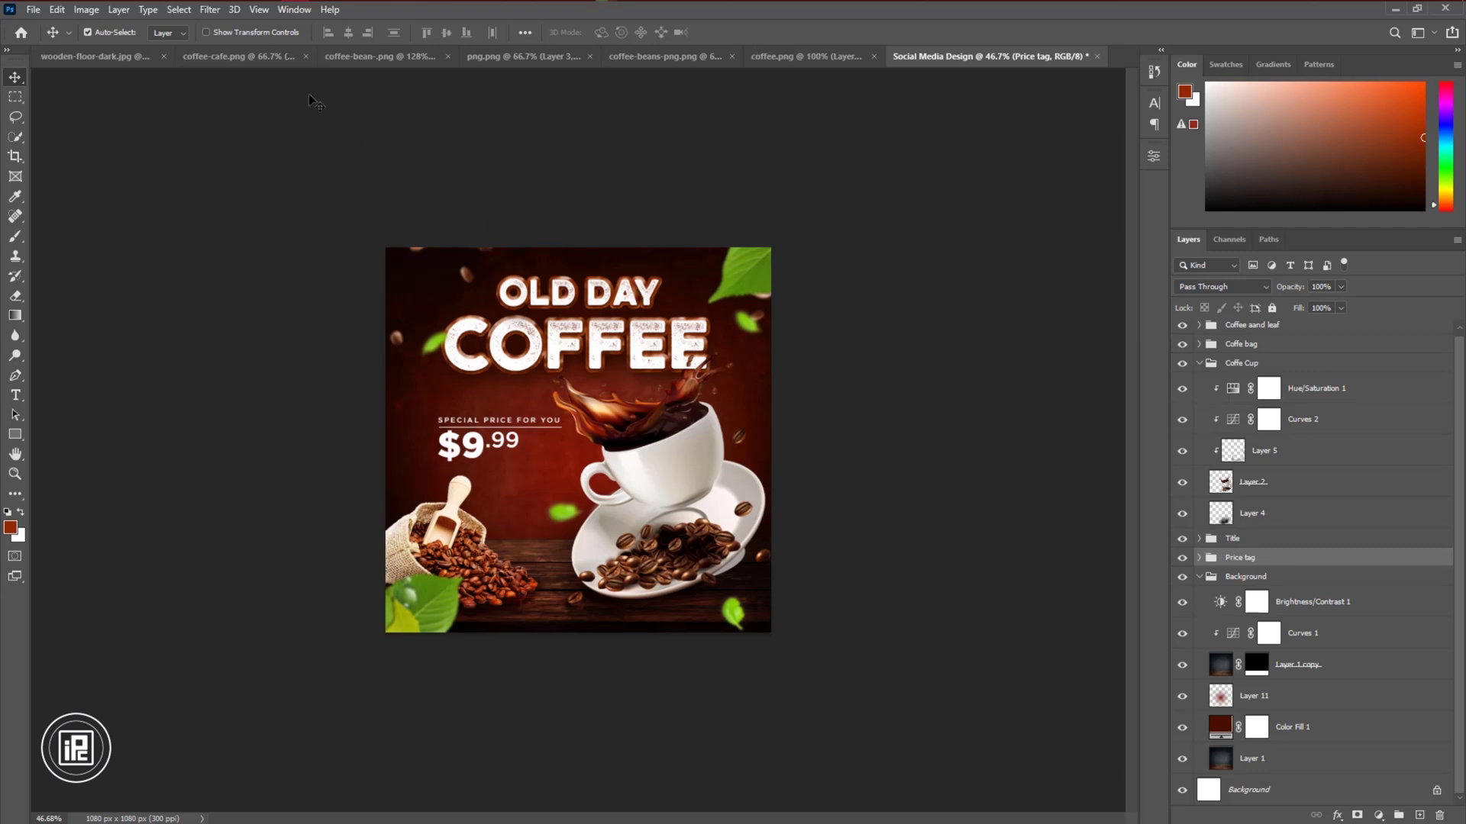
{"action": "left_click", "coordinate": [534, 61]}
{"action": "left_click_drag", "start_coordinate": [473, 336], "coordinate": [502, 433]}
{"action": "key", "text": "ctrl+t"}
{"action": "left_click_drag", "start_coordinate": [431, 507], "coordinate": [480, 447]}
{"action": "left_click", "coordinate": [756, 32]}
Move the new leaf layer behind the price text and out of the Price tag group, directly above Background
{"action": "left_click_drag", "start_coordinate": [1244, 568], "coordinate": [1255, 729]}
{"action": "scroll", "coordinate": [436, 418], "scroll_direction": "up", "scroll_amount": 3}
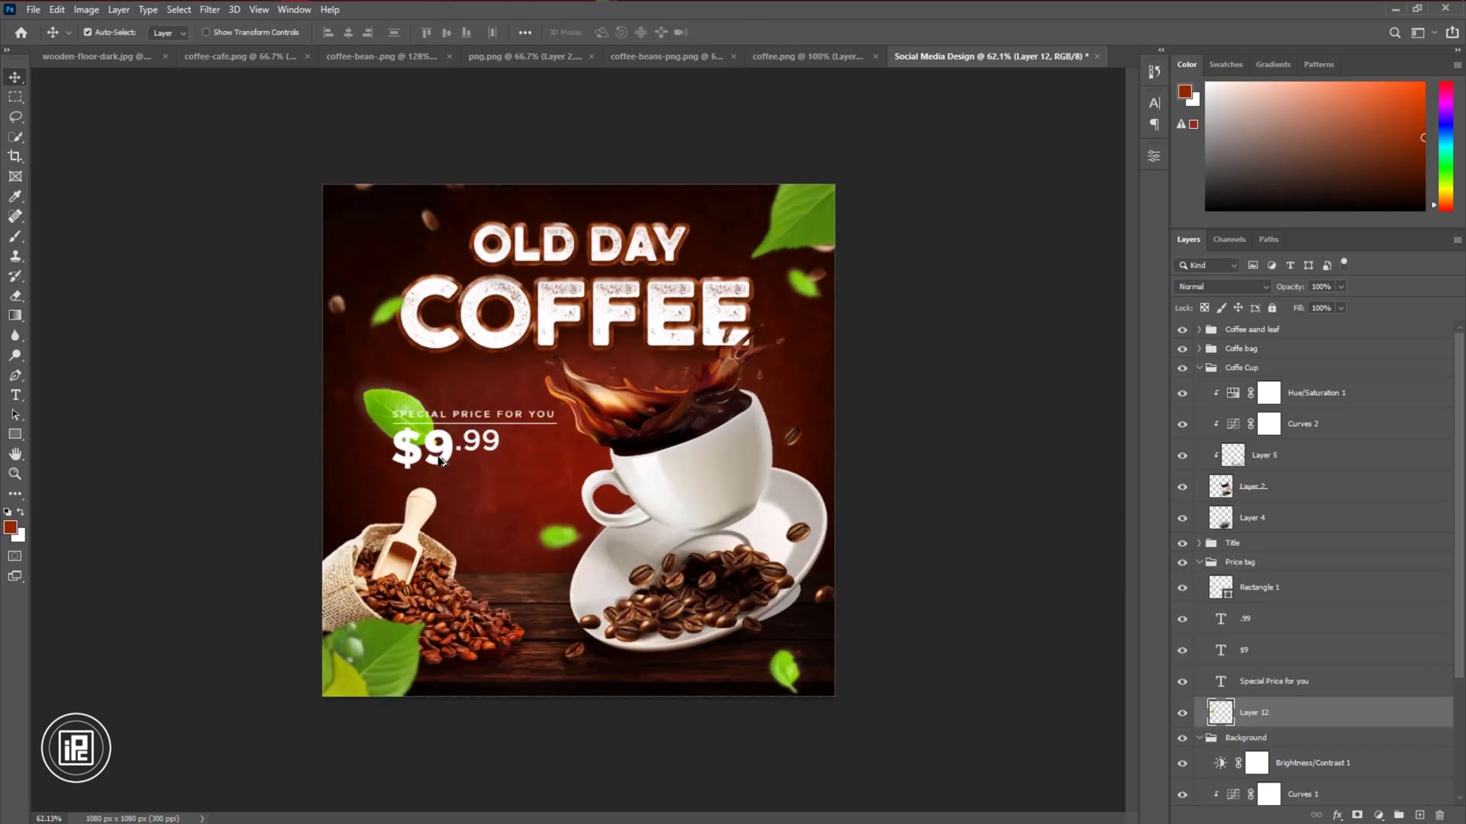
{"action": "left_click_drag", "start_coordinate": [1268, 713], "coordinate": [1255, 730]}
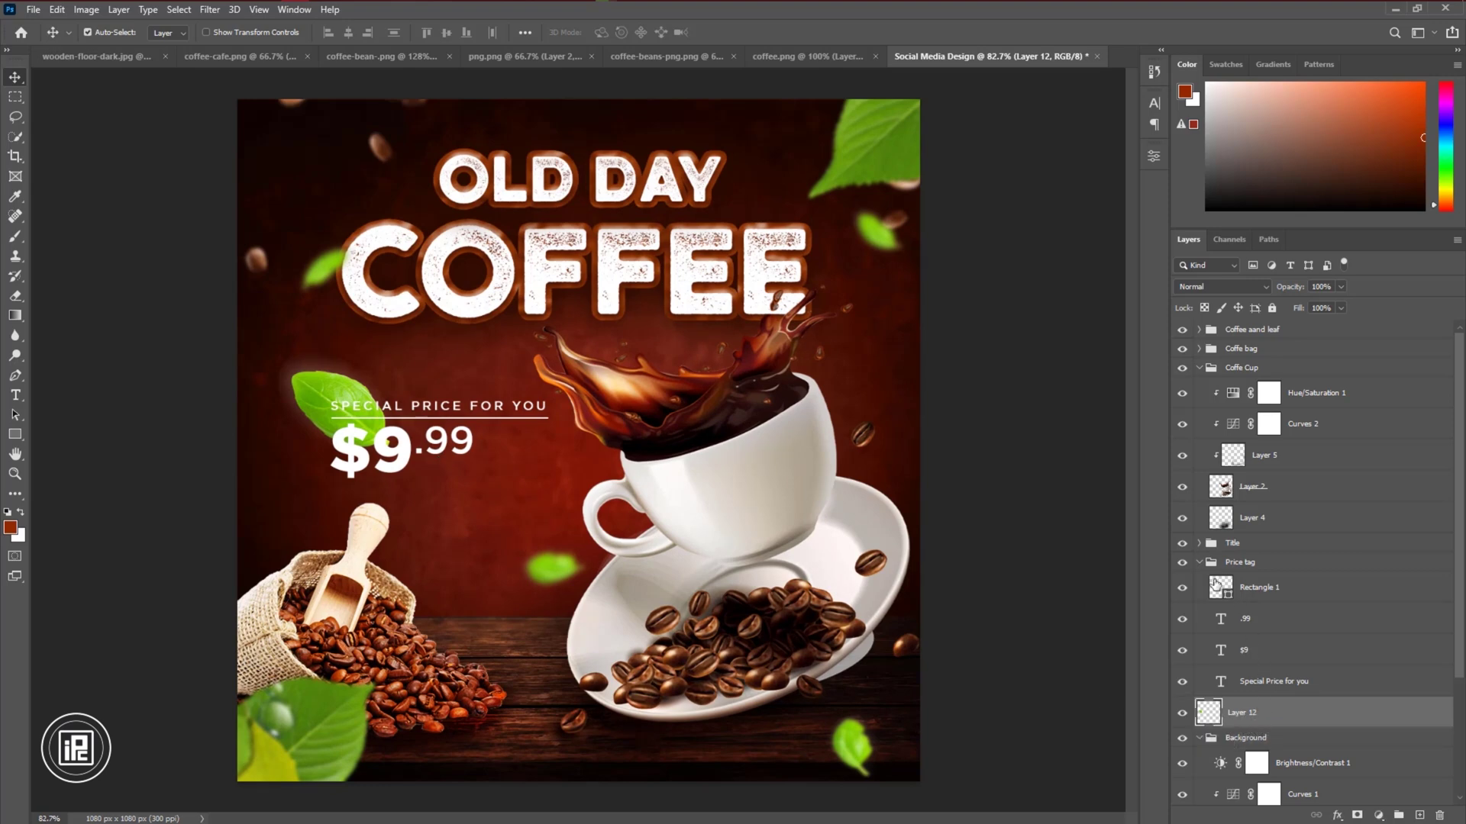
{"action": "left_click", "coordinate": [1200, 569]}
{"action": "double_click", "coordinate": [1295, 569]}
{"action": "left_click", "coordinate": [1402, 195]}
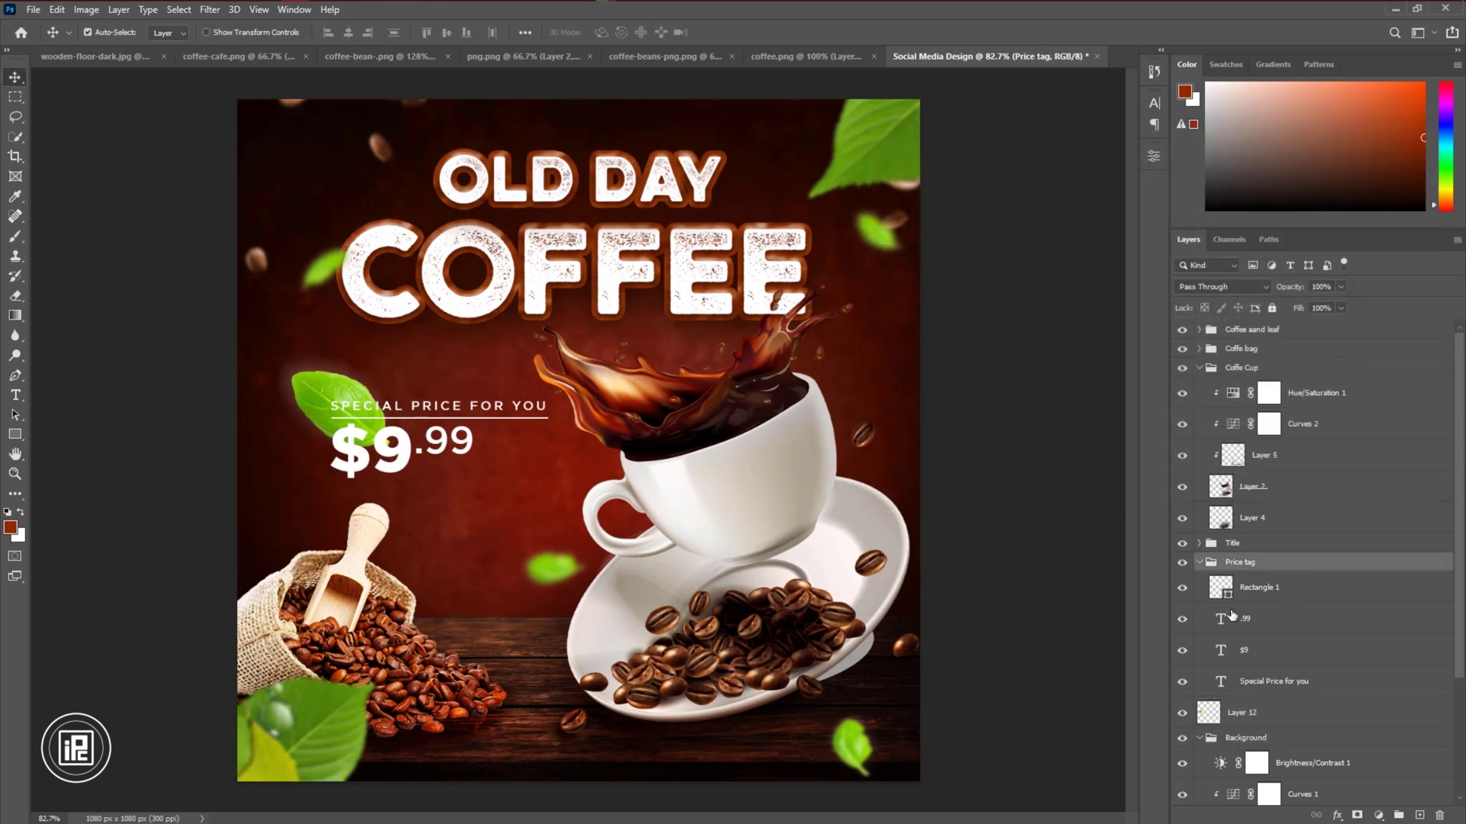
Collapse the Price tag group and give it a dark Outer Glow in Normal mode at 18% opacity
{"action": "left_click", "coordinate": [1199, 562]}
{"action": "left_click", "coordinate": [1199, 561]}
{"action": "left_click", "coordinate": [1200, 563]}
{"action": "left_click", "coordinate": [1244, 598]}
{"action": "left_click", "coordinate": [1298, 568]}
{"action": "double_click", "coordinate": [1300, 568]}
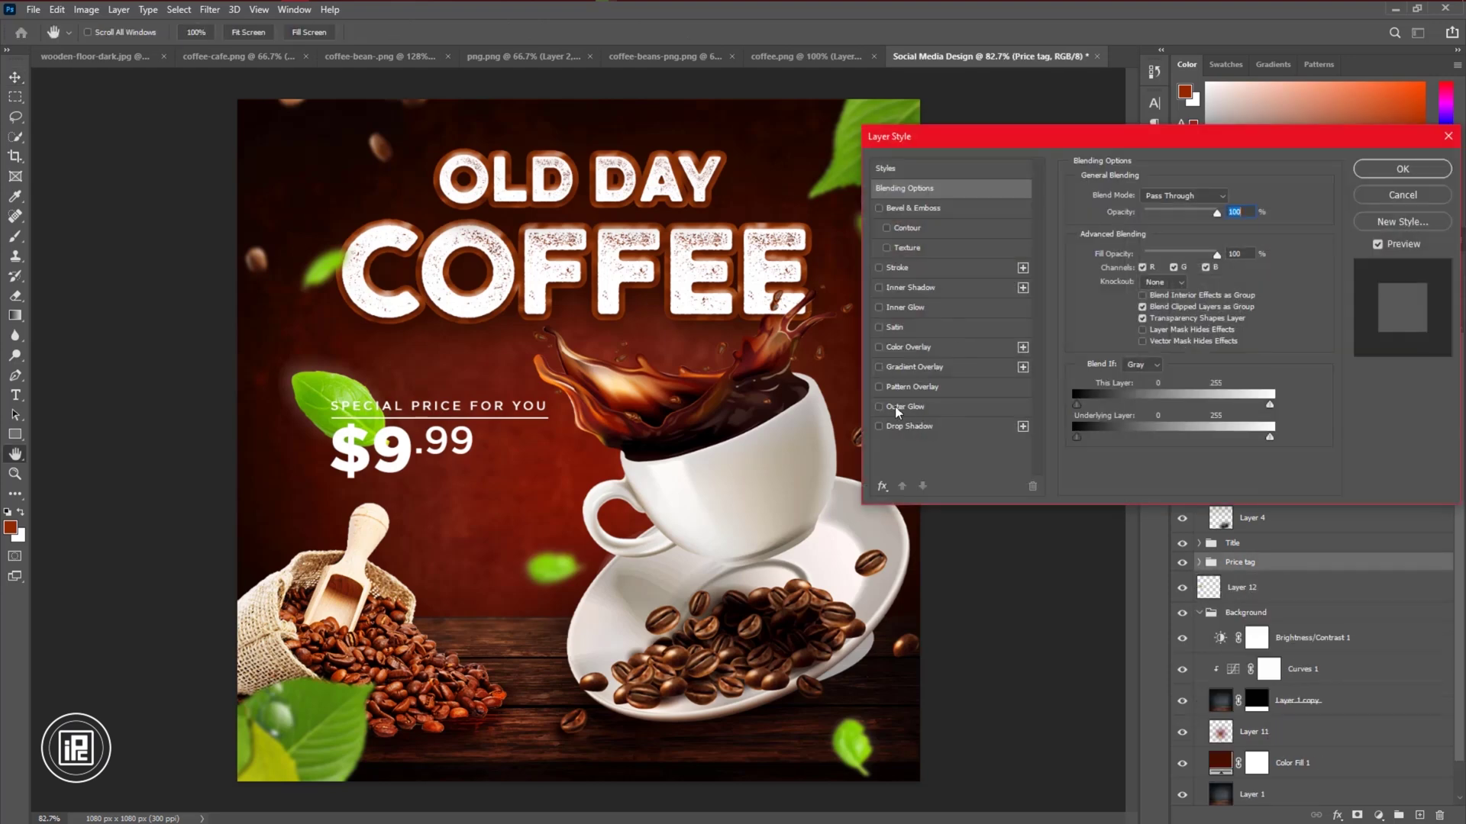
{"action": "left_click", "coordinate": [905, 407]}
{"action": "left_click_drag", "start_coordinate": [1184, 213], "coordinate": [1142, 213]}
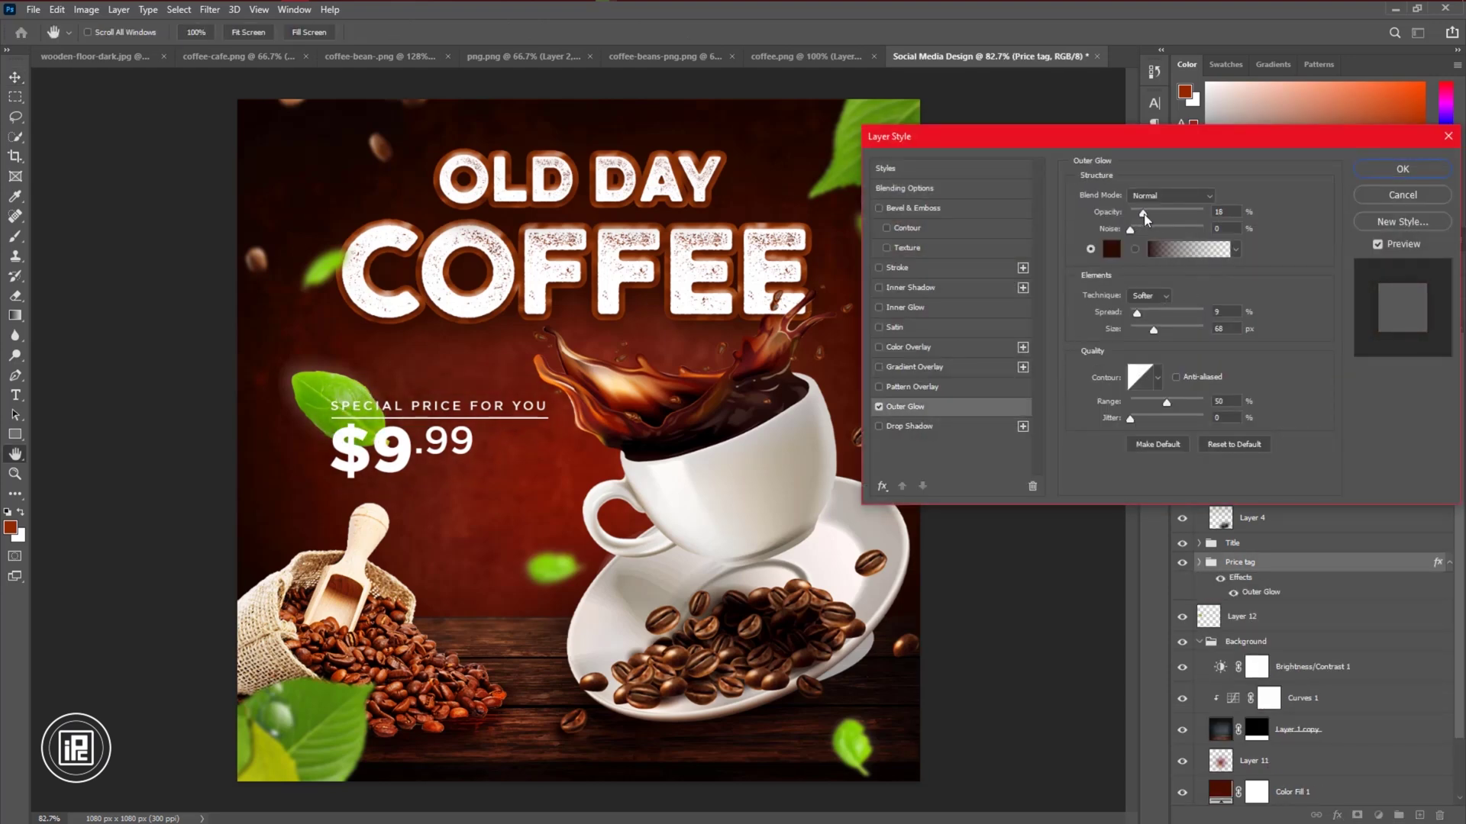
Try an Inner Glow on the Price tag group with a different colour, smaller size and changed blend mode
{"action": "left_click", "coordinate": [905, 307]}
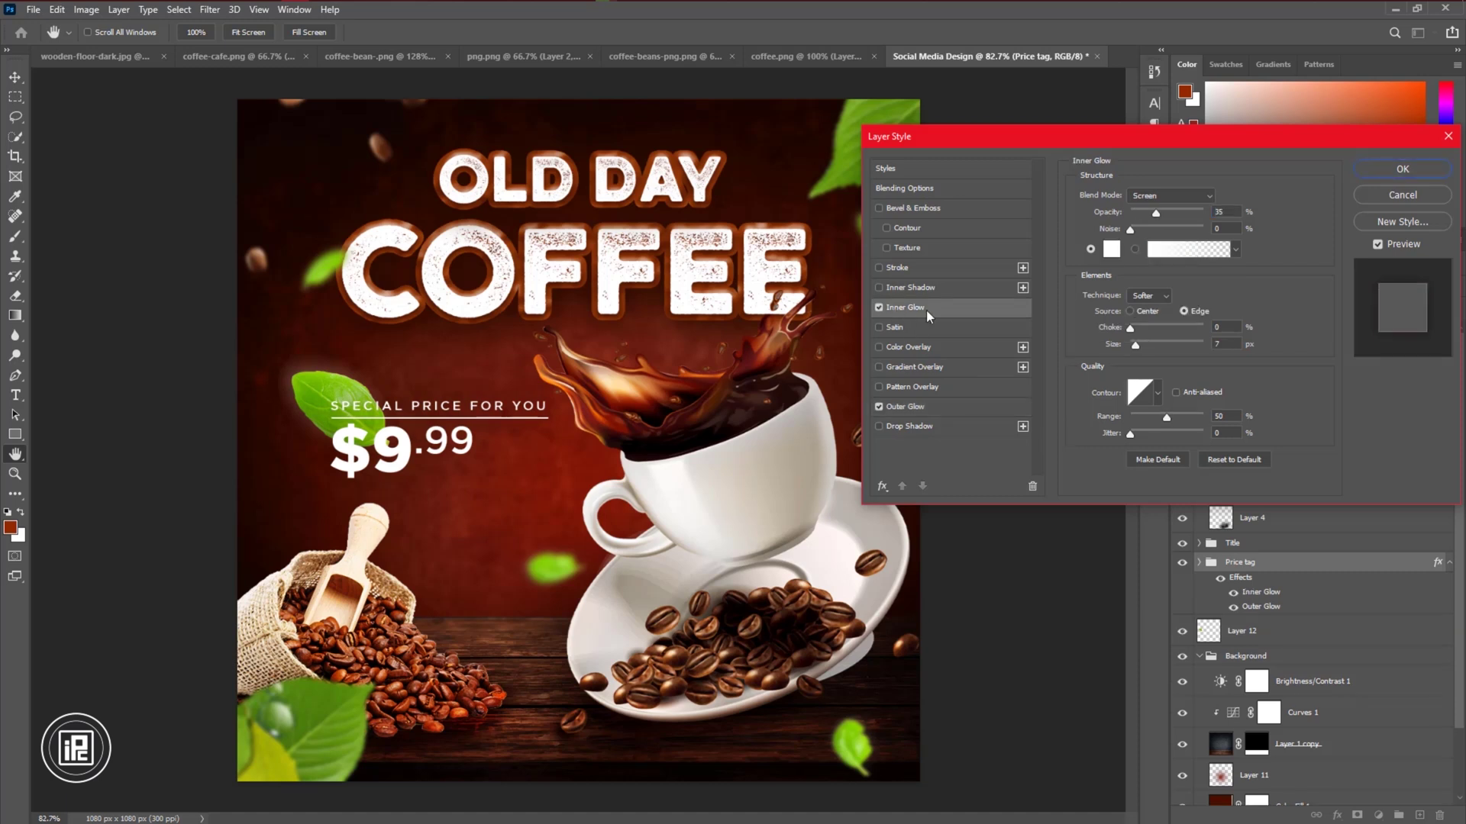
{"action": "left_click", "coordinate": [1108, 253]}
{"action": "left_click", "coordinate": [555, 295]}
{"action": "left_click", "coordinate": [1050, 195]}
{"action": "mouse_move", "coordinate": [1135, 345]}
{"action": "left_mouse_down"}
{"action": "mouse_move", "coordinate": [1164, 342]}
{"action": "mouse_move", "coordinate": [1132, 346]}
{"action": "left_mouse_up"}
{"action": "left_click", "coordinate": [1164, 195]}
{"action": "left_click", "coordinate": [1151, 208]}
{"action": "left_click", "coordinate": [878, 307]}
Apply the Price tag group's layer style with only the Outer Glow enabled
{"action": "left_click", "coordinate": [905, 406]}
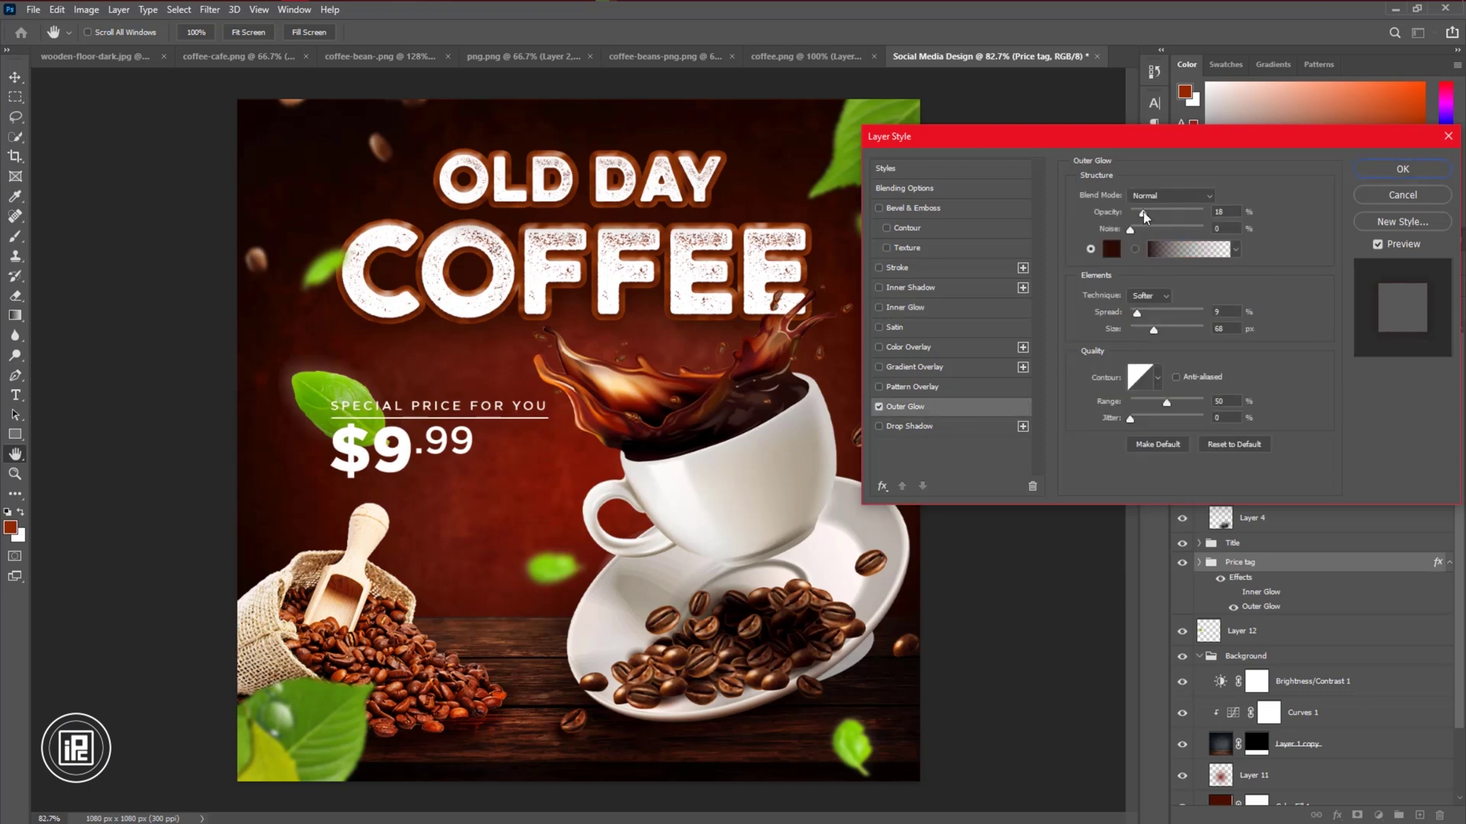
{"action": "left_click", "coordinate": [1402, 168]}
{"action": "key", "text": "v"}
{"action": "scroll", "coordinate": [732, 451], "scroll_direction": "down", "scroll_amount": 3}
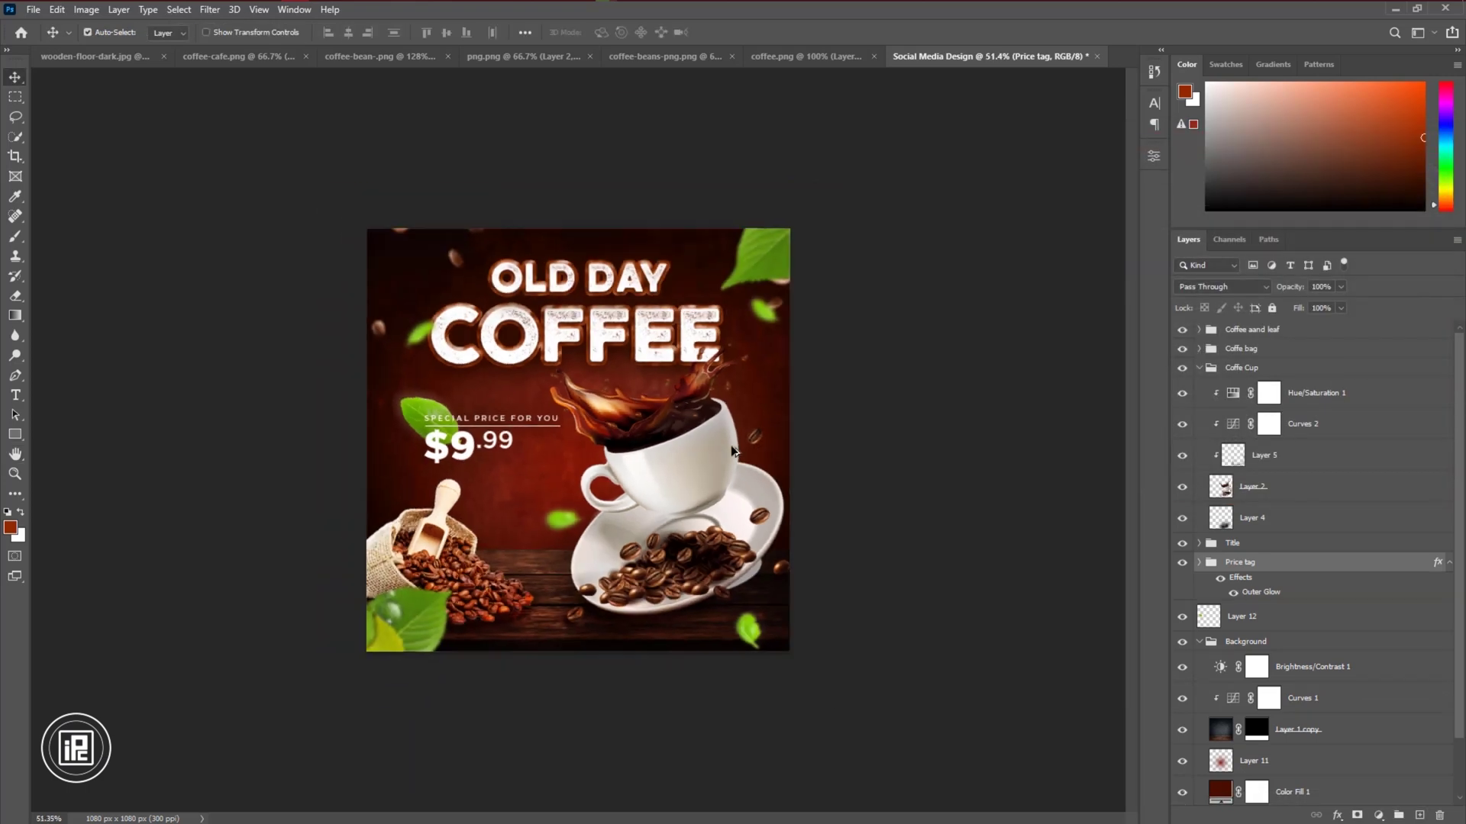
Collapse the Price tag effects list and the Background and Coffe Cup groups
{"action": "left_click", "coordinate": [1449, 562]}
{"action": "left_click", "coordinate": [1198, 613]}
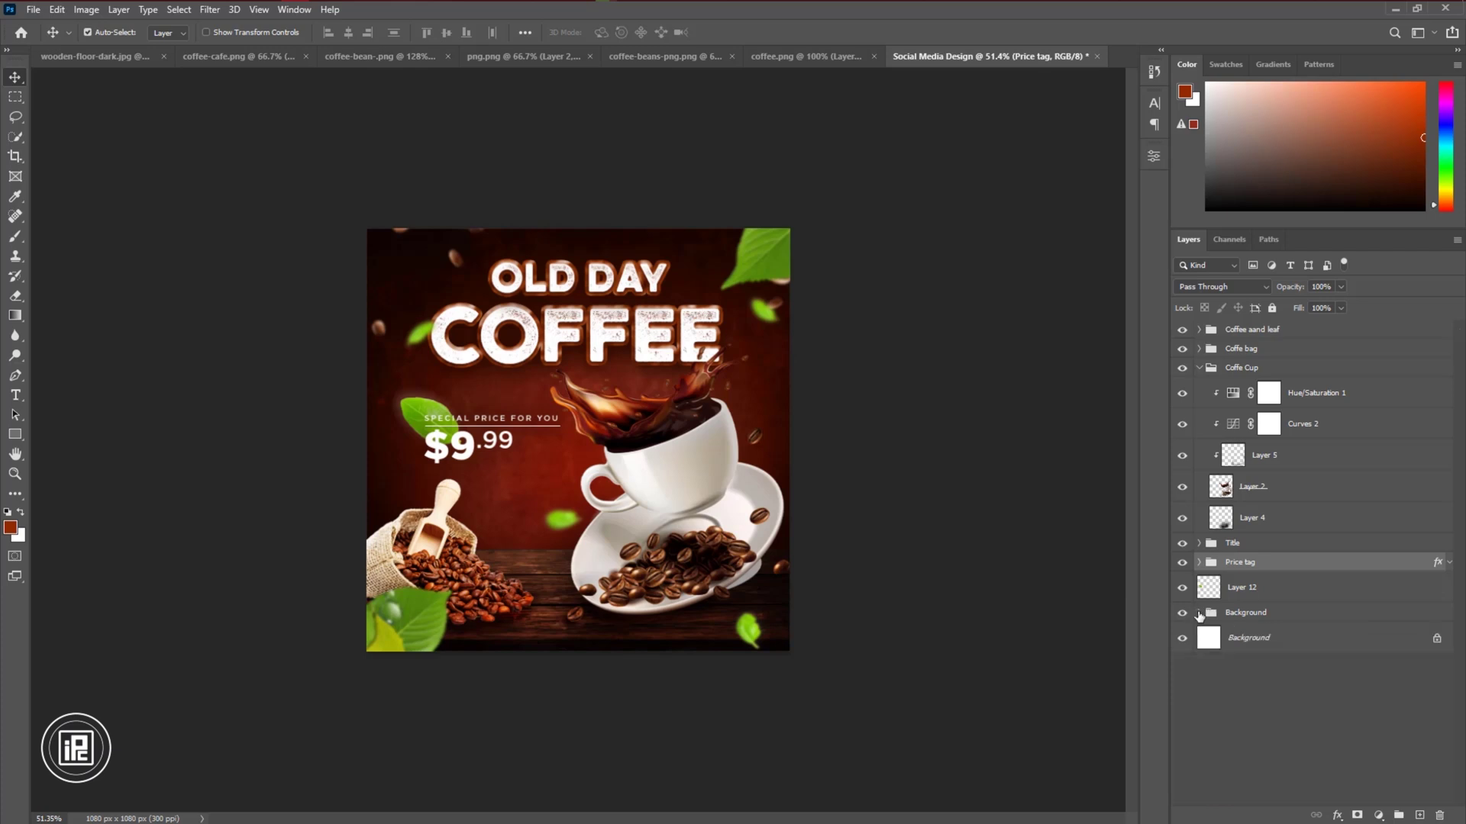
{"action": "left_click", "coordinate": [1198, 368]}
Add a Curves adjustment above all groups, raising the highlights and lowering the shadows into a gentle S-curve
{"action": "left_click", "coordinate": [1256, 328]}
{"action": "left_click", "coordinate": [1378, 815]}
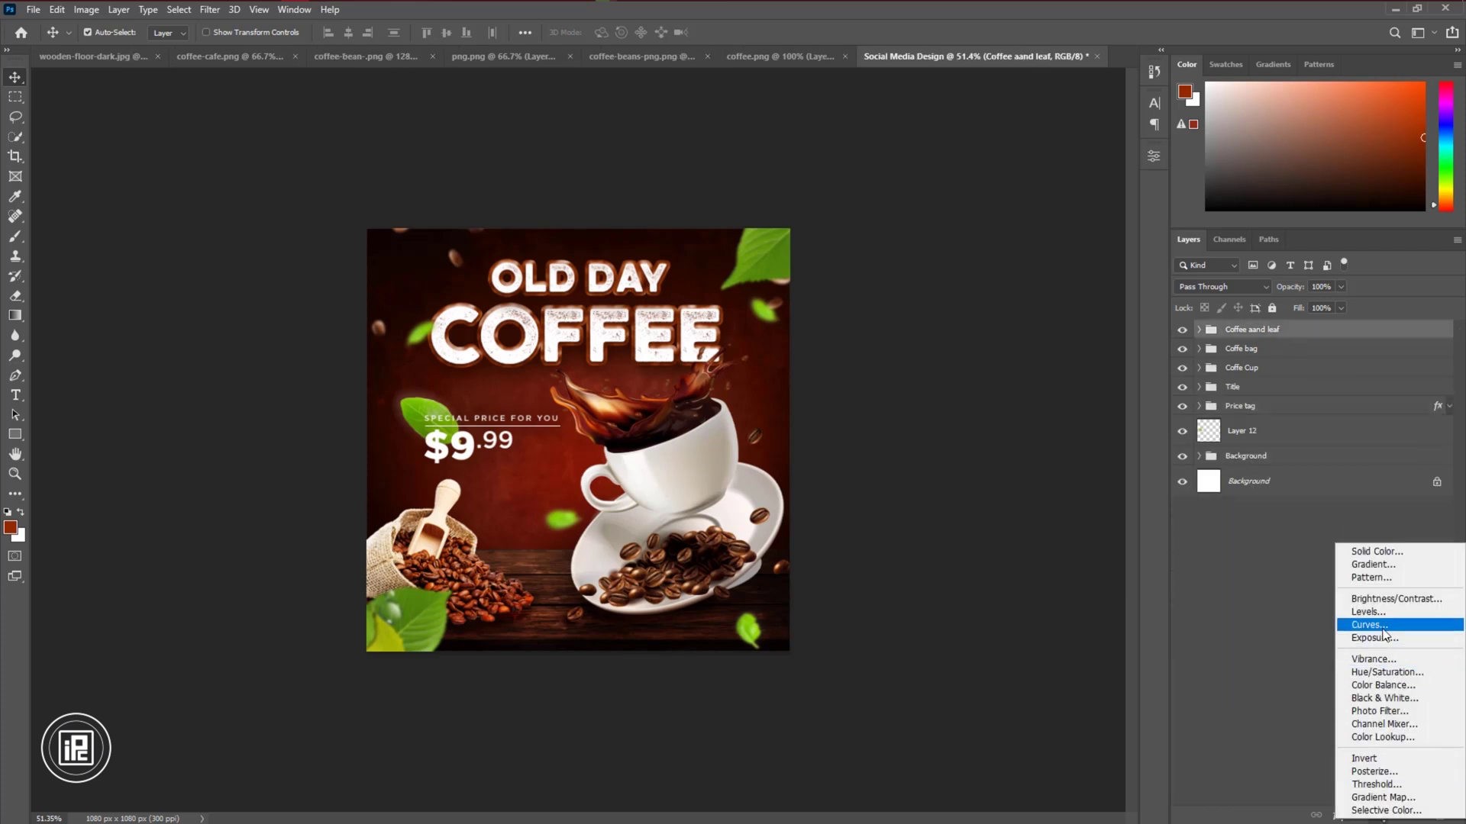
{"action": "left_click", "coordinate": [1368, 625]}
{"action": "left_click_drag", "start_coordinate": [1082, 267], "coordinate": [1083, 256]}
{"action": "left_click_drag", "start_coordinate": [990, 349], "coordinate": [986, 363]}
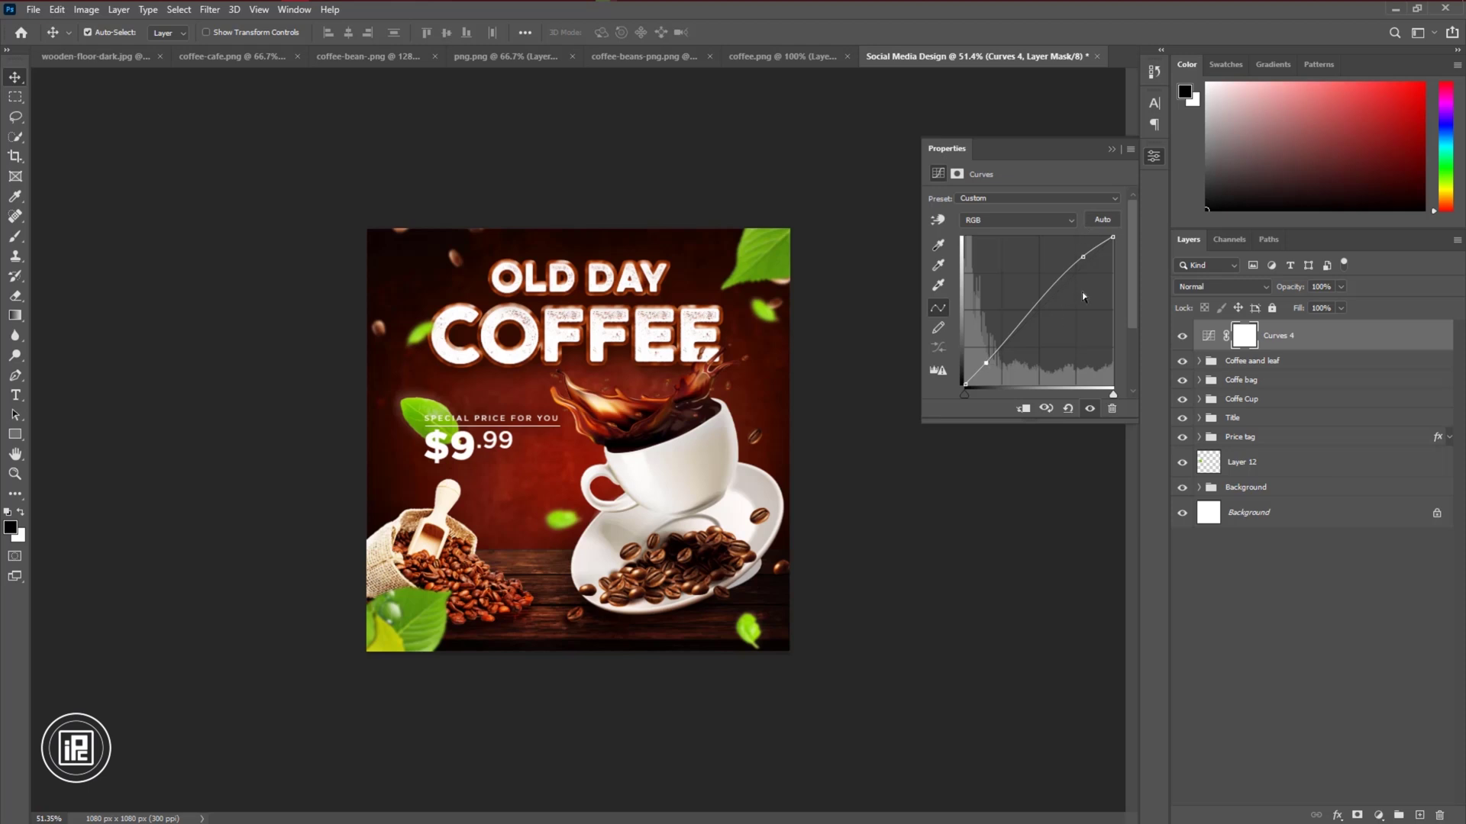
{"action": "left_click", "coordinate": [1111, 149]}
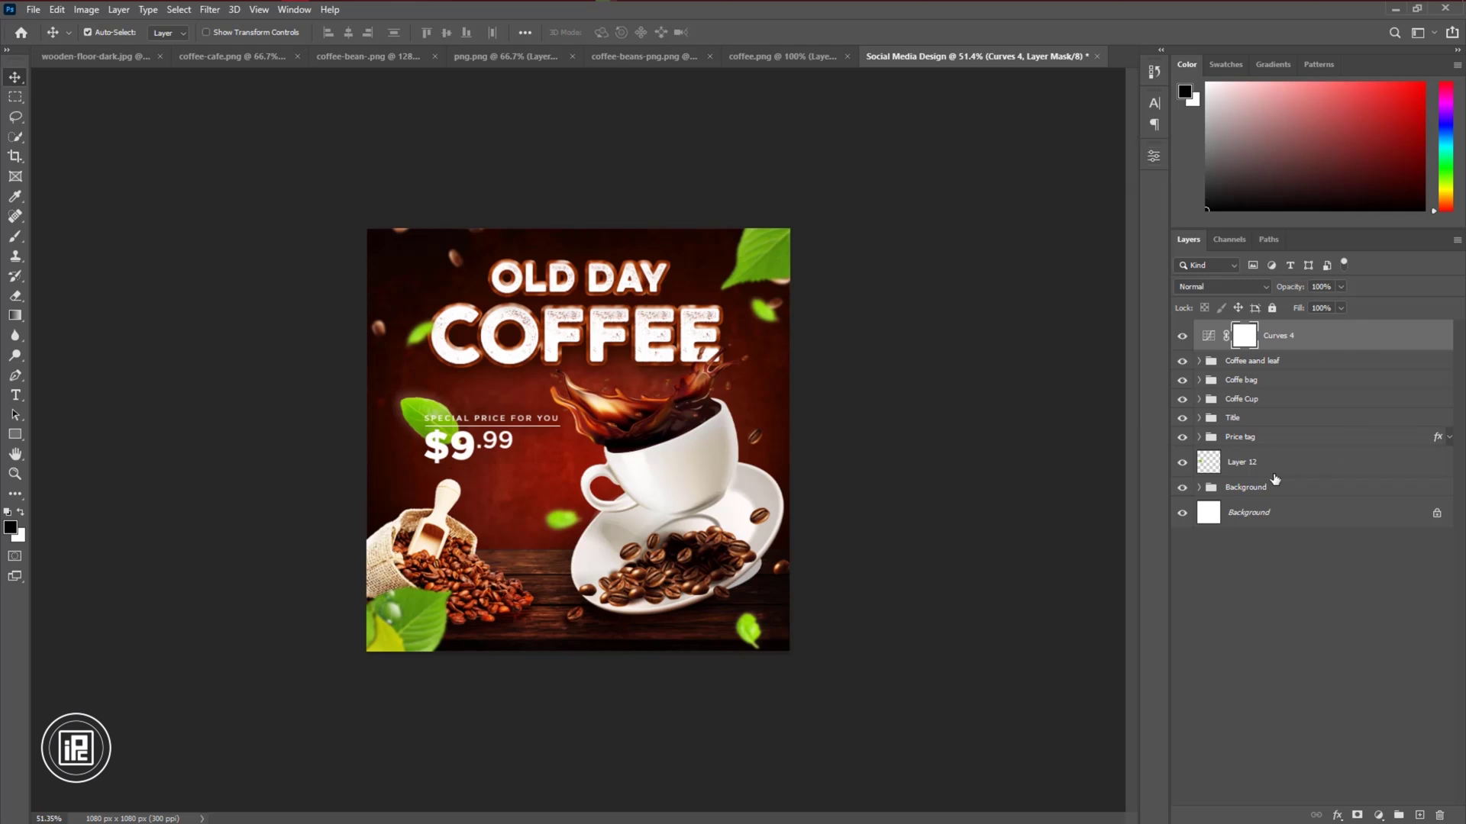
Apply a Gaussian Blur with a 1.2 pixel radius to the leaf behind the price text
{"action": "left_click", "coordinate": [1275, 468]}
{"action": "left_click", "coordinate": [210, 10]}
{"action": "mouse_move", "coordinate": [229, 200]}
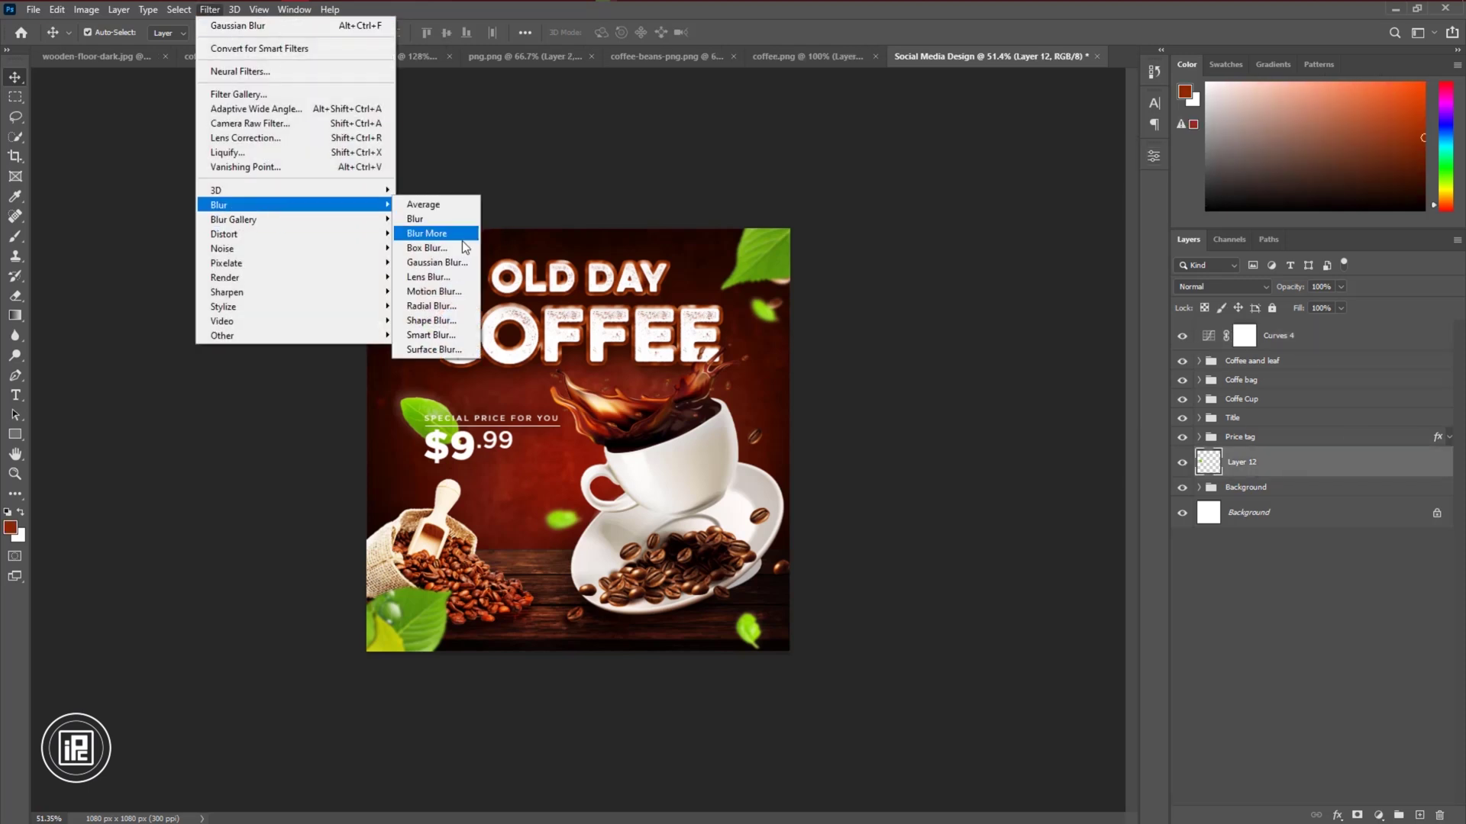
{"action": "left_click", "coordinate": [431, 263]}
{"action": "left_click_drag", "start_coordinate": [879, 380], "coordinate": [871, 381]}
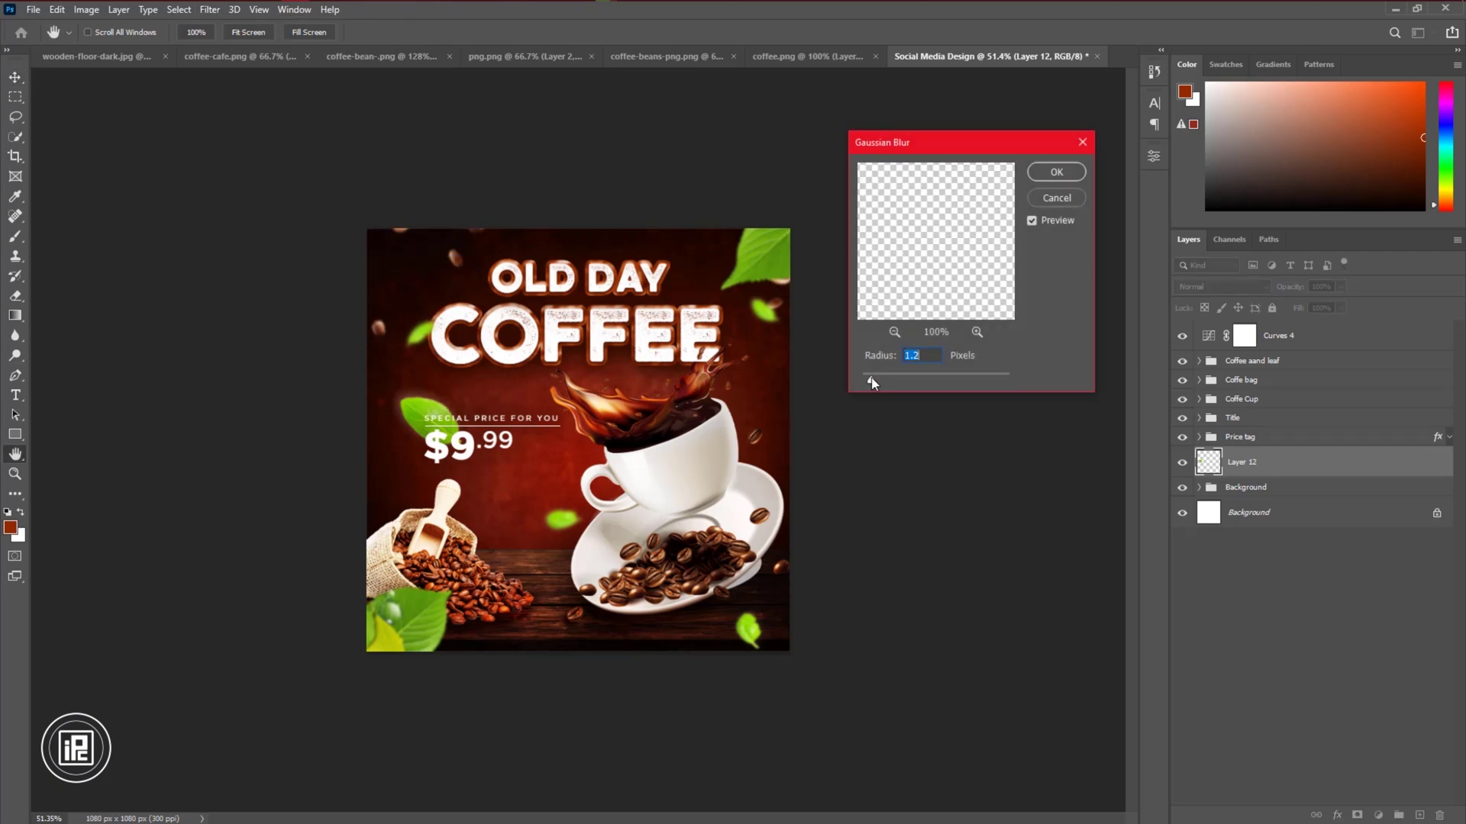
{"action": "left_click", "coordinate": [1029, 177]}
Raise the shadow point of the topmost Curves adjustment slightly
{"action": "double_click", "coordinate": [1209, 343]}
{"action": "left_click_drag", "start_coordinate": [985, 369], "coordinate": [985, 365]}
{"action": "left_click", "coordinate": [1112, 150]}
Delete the topmost Curves adjustment's layer mask and rename the layer "Contrast"
{"action": "left_click_drag", "start_coordinate": [1244, 336], "coordinate": [1439, 815]}
{"action": "left_click", "coordinate": [661, 312]}
{"action": "double_click", "coordinate": [1241, 337]}
{"action": "type", "text": "Contrast"}
{"action": "left_click", "coordinate": [850, 432]}
{"action": "scroll", "coordinate": [844, 446], "scroll_direction": "up", "scroll_amount": 2}
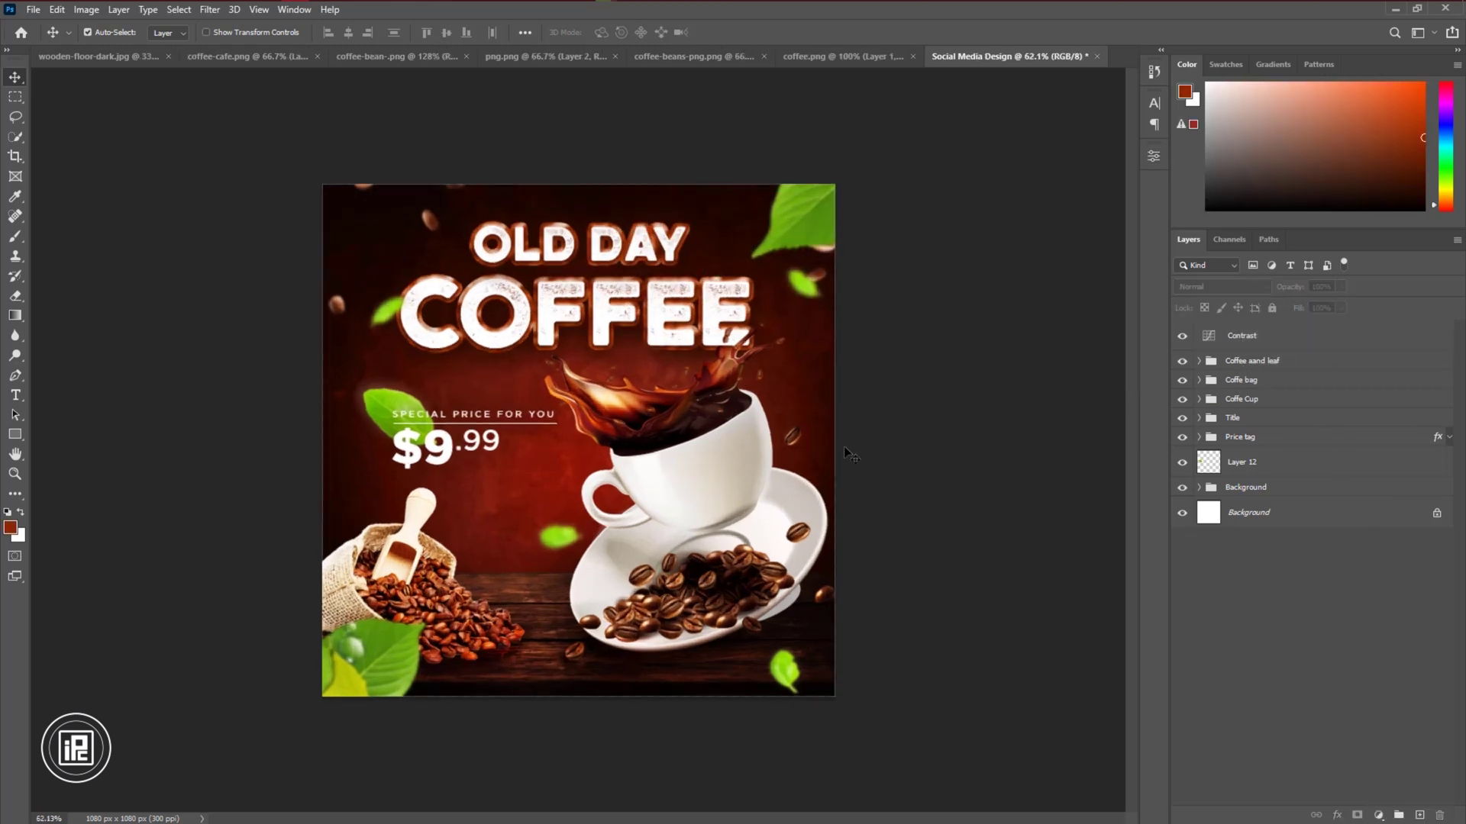